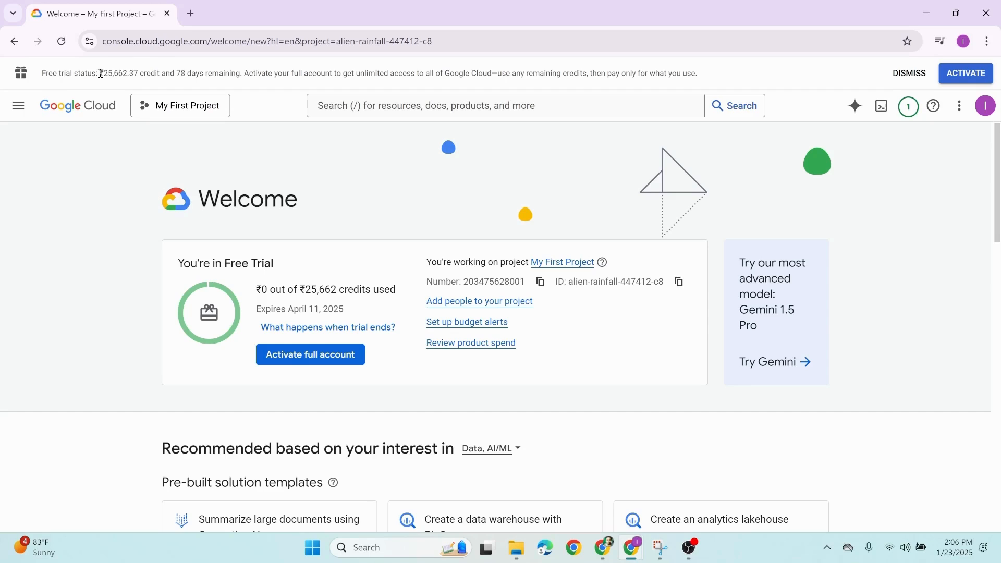
- Activate the full Google Cloud account from the free trial and dismiss the confirmation
{"action": "left_click_drag", "start_coordinate": [99, 73], "coordinate": [160, 76]}
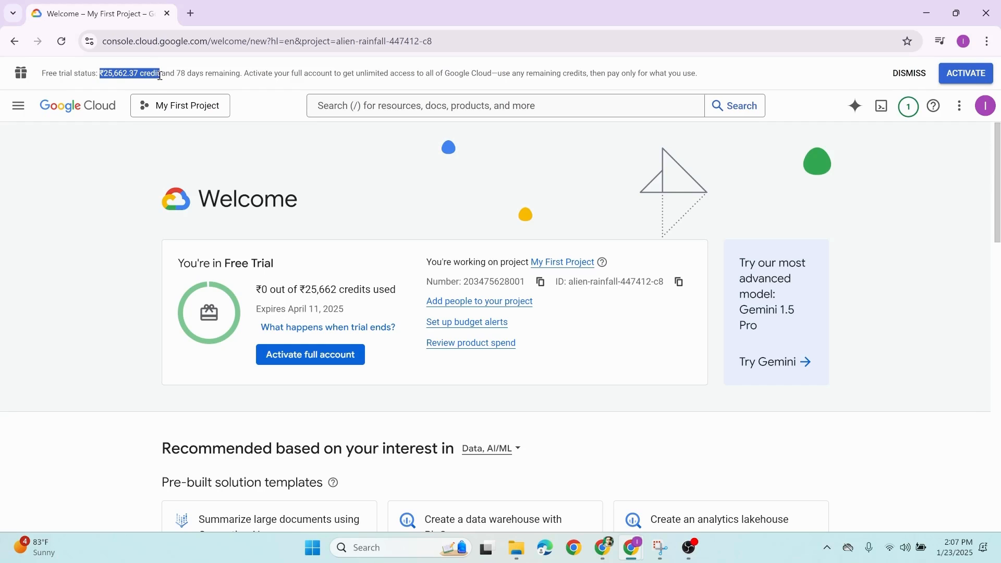
{"action": "left_click", "coordinate": [449, 185]}
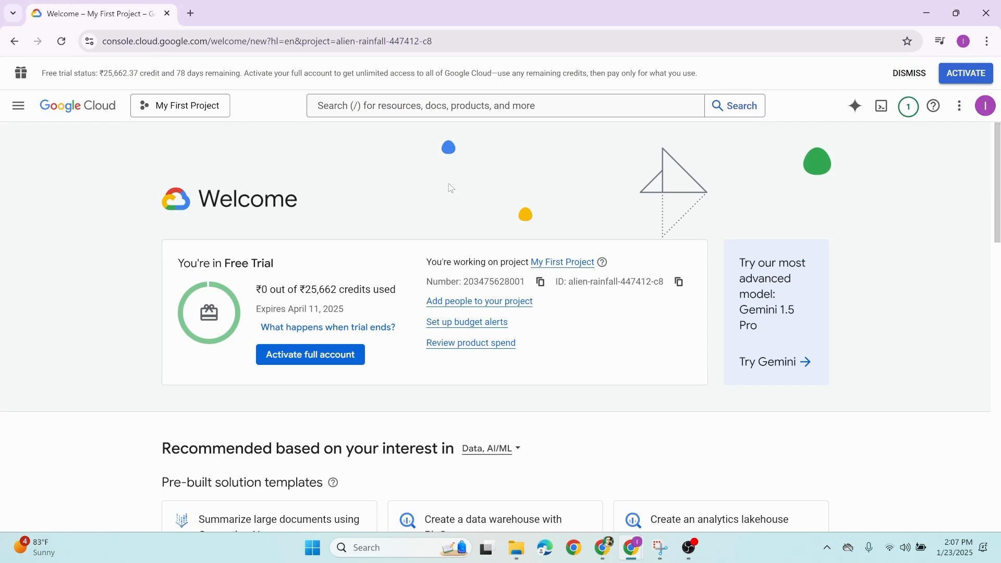
{"action": "left_click", "coordinate": [975, 82]}
{"action": "left_click", "coordinate": [616, 372]}
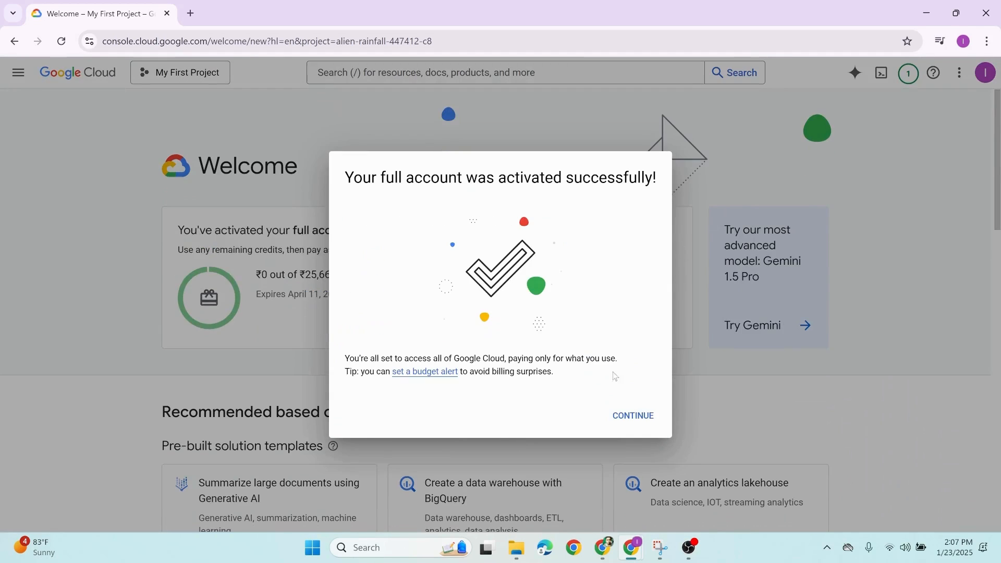
{"action": "left_click", "coordinate": [632, 416]}
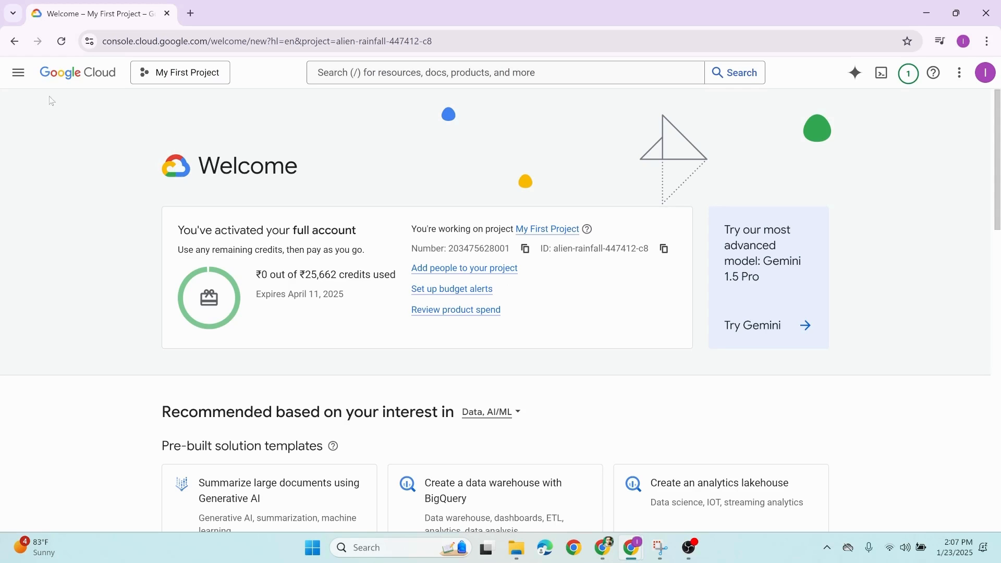
{"action": "left_click", "coordinate": [18, 73]}
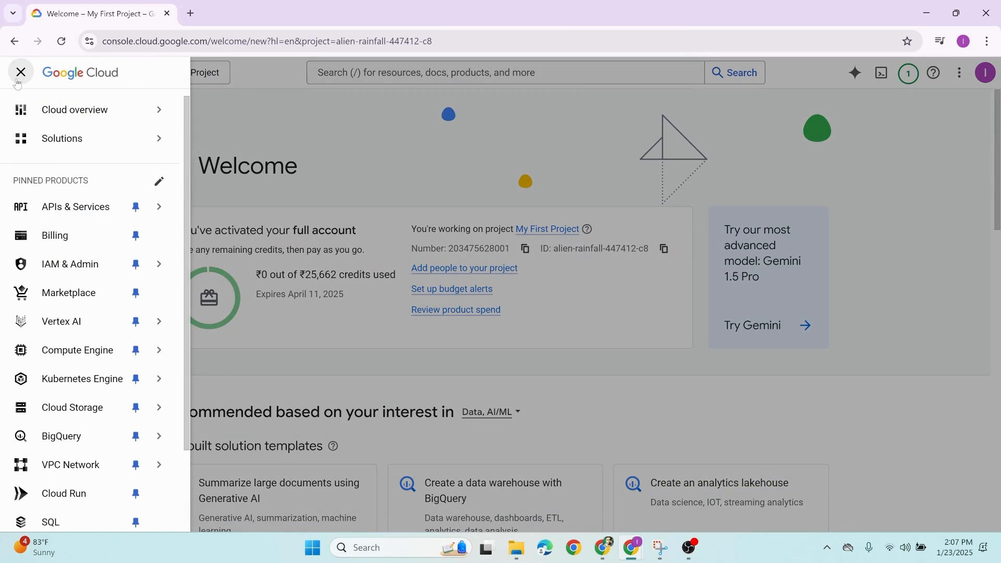
{"action": "mouse_move", "coordinate": [69, 421]}
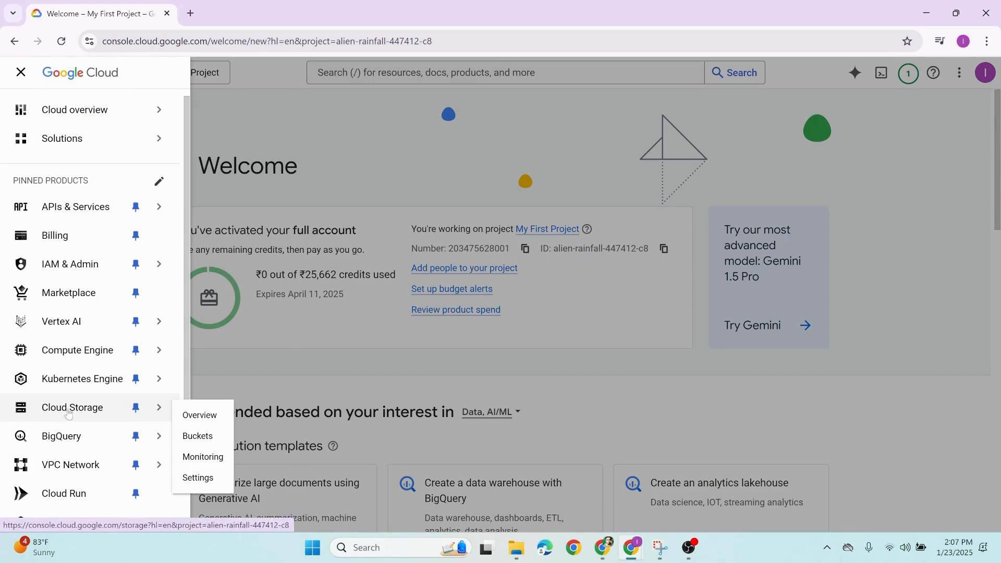
{"action": "scroll", "coordinate": [68, 438], "scroll_direction": "down", "scroll_amount": 2}
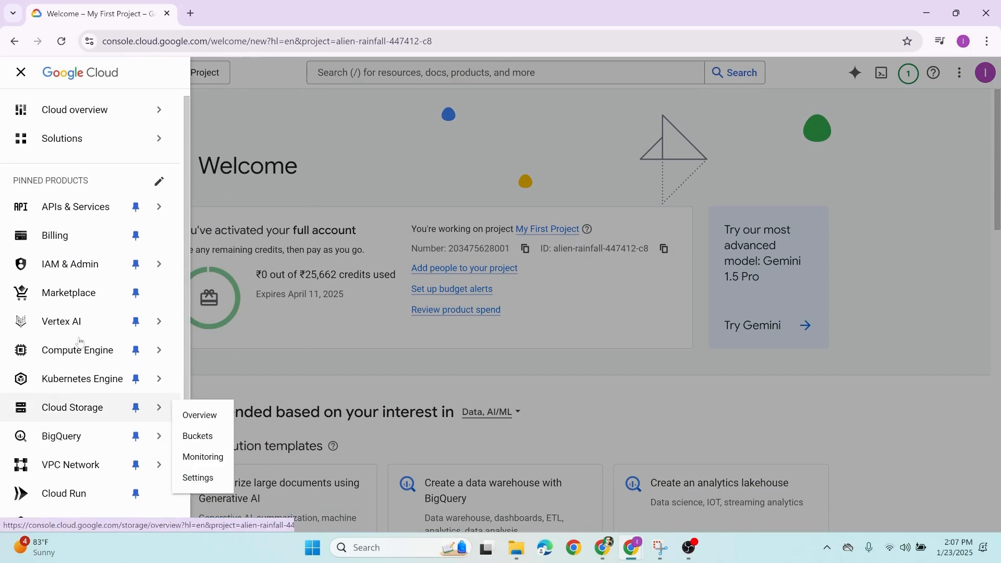
{"action": "left_click", "coordinate": [22, 73]}
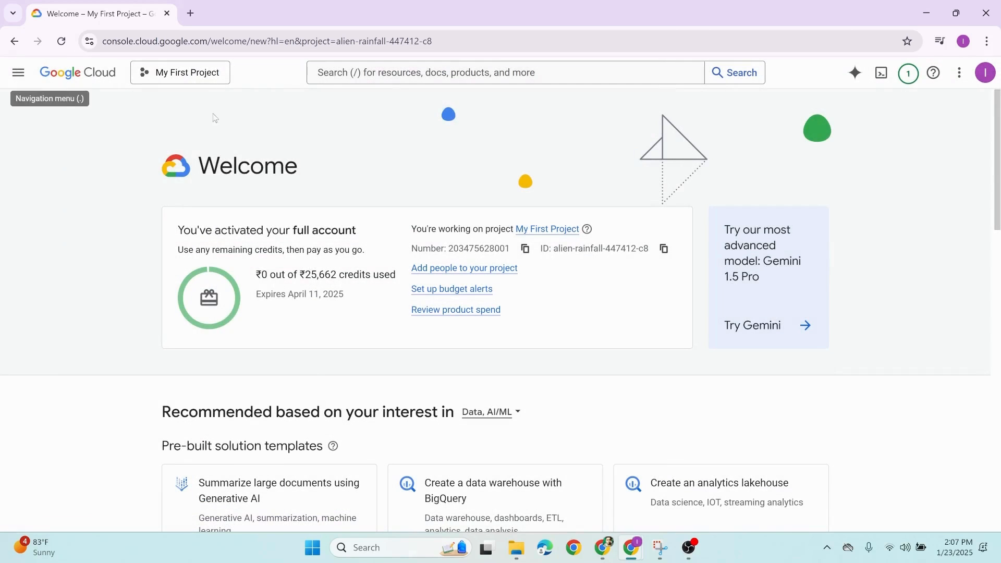
- Search the console for Compute Engine, open its overview, and start creating an instance
{"action": "left_click", "coordinate": [374, 72]}
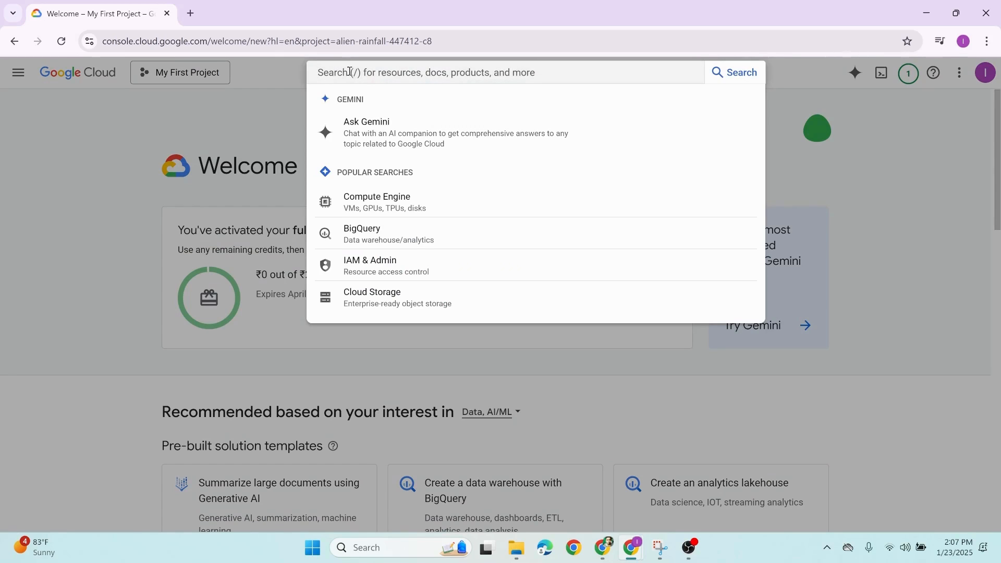
{"action": "type", "text": "compute engine"}
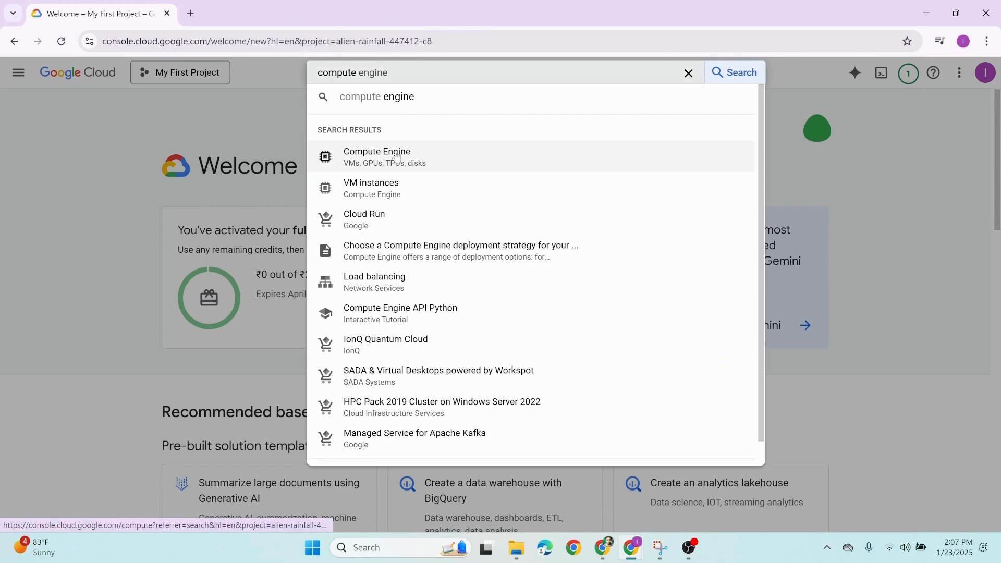
{"action": "left_click", "coordinate": [397, 154]}
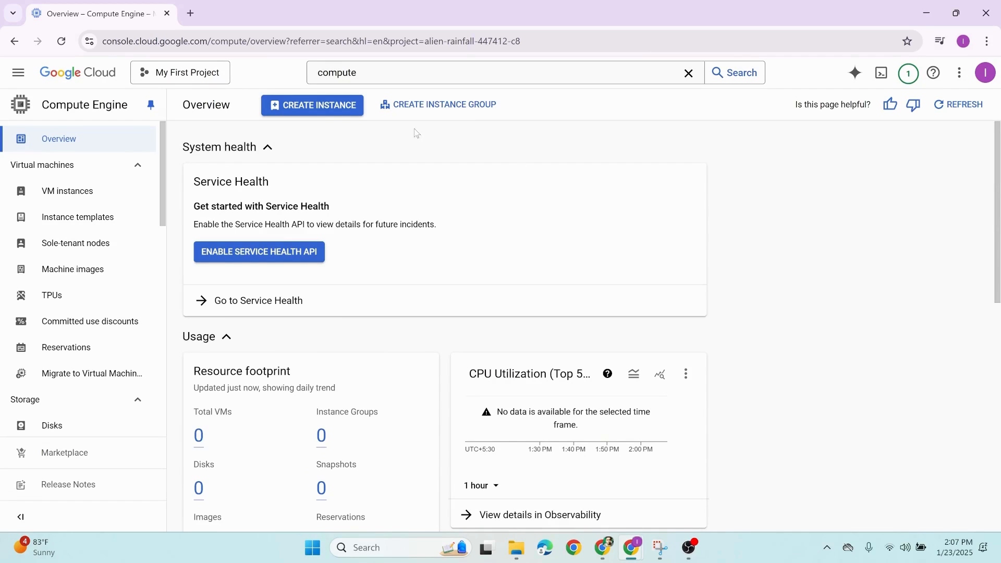
{"action": "left_click", "coordinate": [304, 113]}
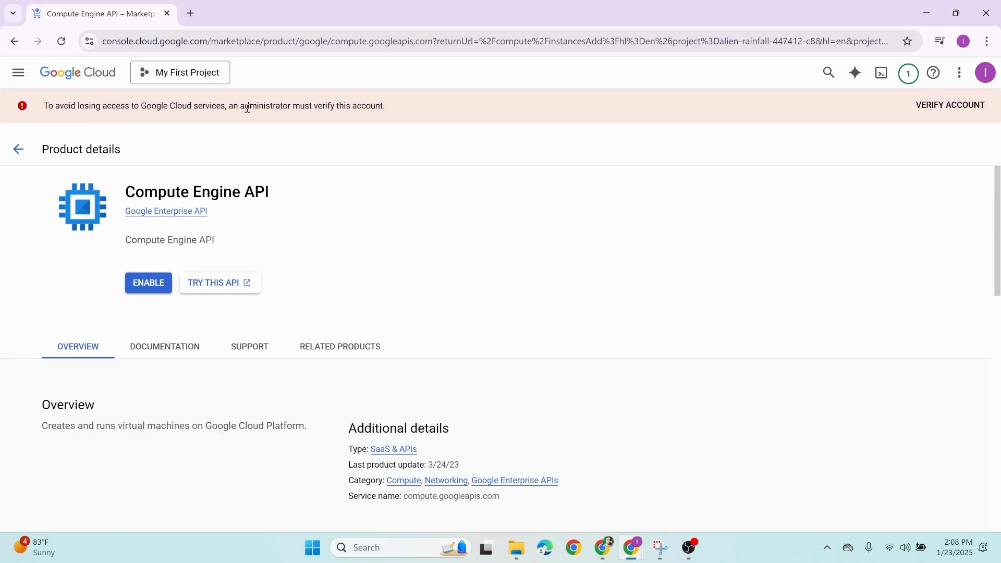
- Open the billing account verification page and start the identity verification
{"action": "left_click", "coordinate": [943, 108]}
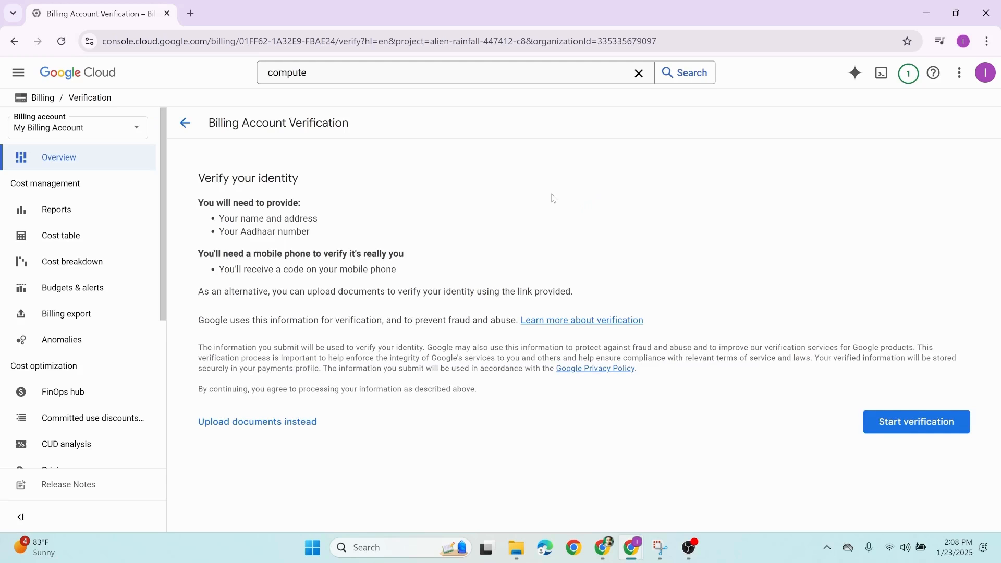
{"action": "left_click", "coordinate": [892, 425]}
{"action": "scroll", "coordinate": [443, 297], "scroll_direction": "down", "scroll_amount": 7}
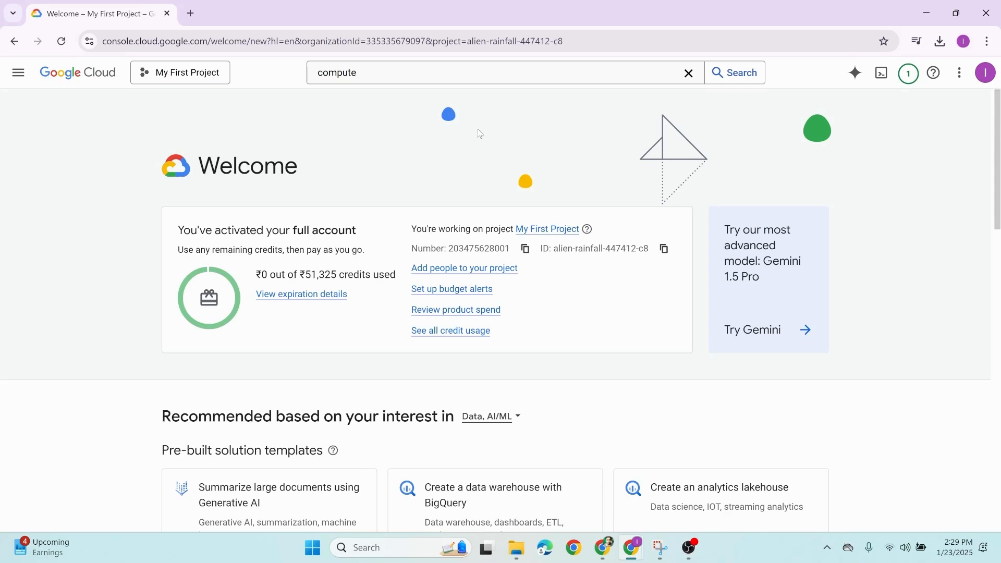
- Open the Compute Engine VM instances page and close the tutorial shown beside it
{"action": "left_click", "coordinate": [17, 76]}
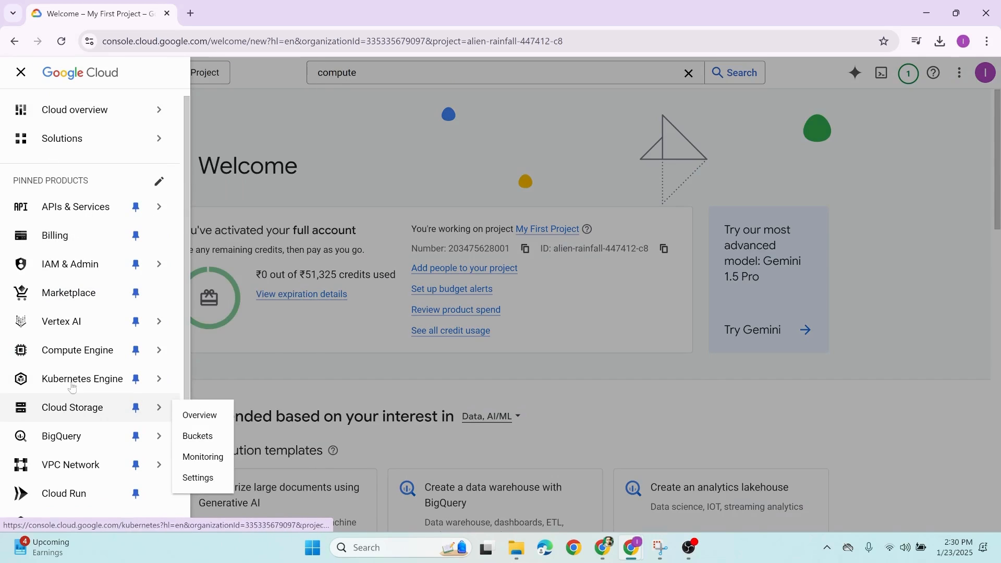
{"action": "mouse_move", "coordinate": [67, 360]}
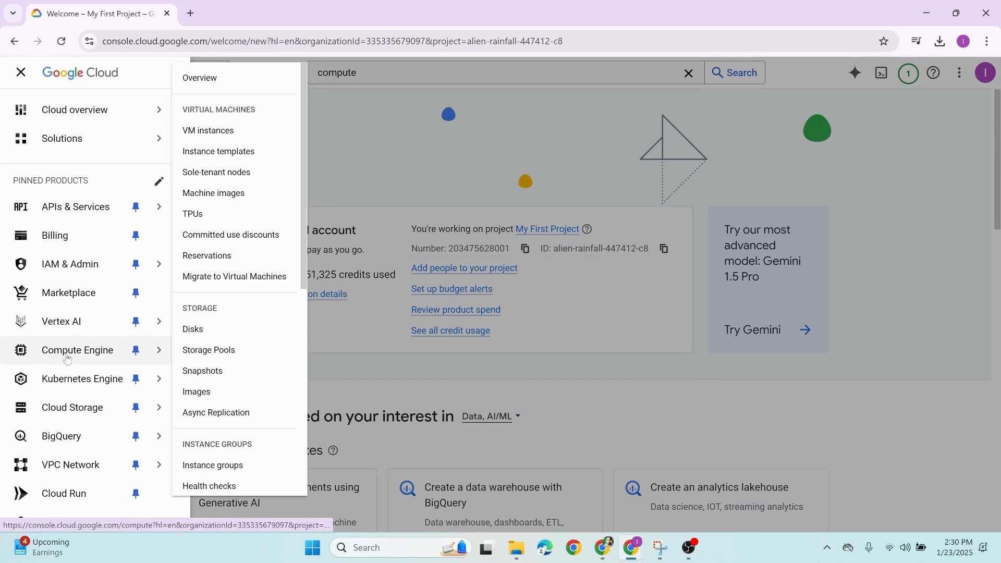
{"action": "left_click", "coordinate": [219, 131]}
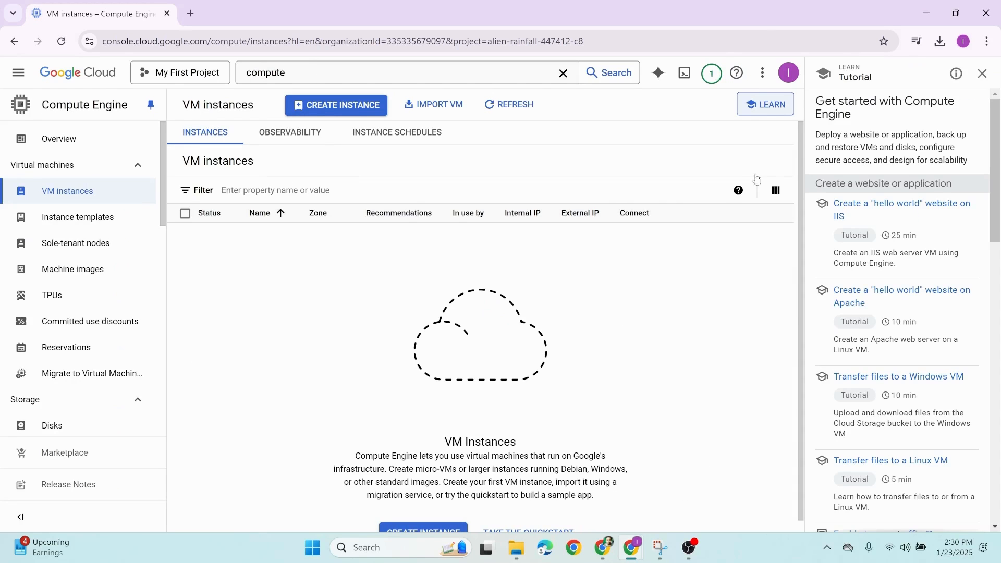
{"action": "left_click", "coordinate": [982, 74]}
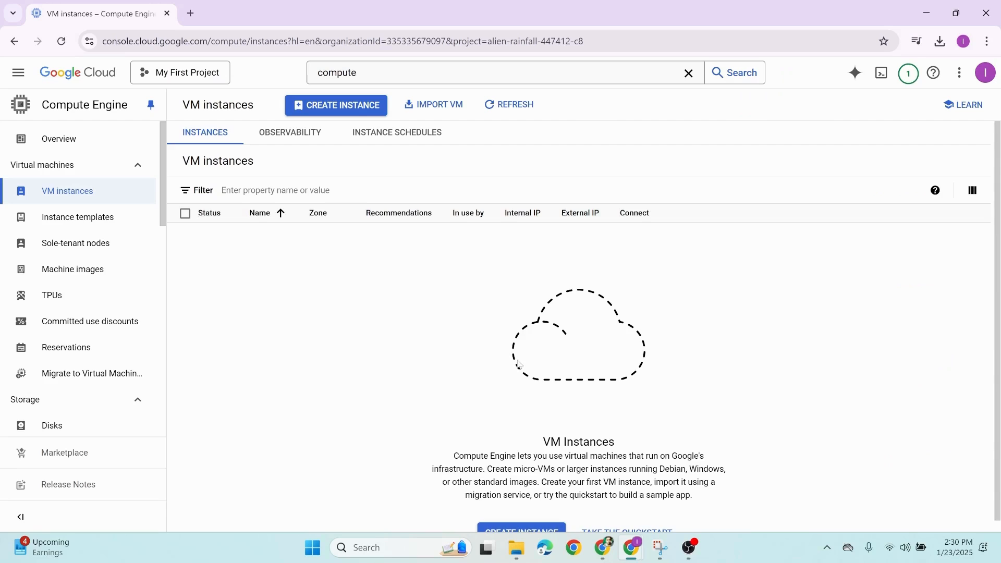
- Start creating a new VM instance and review the available machine series and machine type options
{"action": "scroll", "coordinate": [444, 303], "scroll_direction": "down", "scroll_amount": 1}
{"action": "scroll", "coordinate": [485, 294], "scroll_direction": "up", "scroll_amount": 1}
{"action": "left_click", "coordinate": [333, 111]}
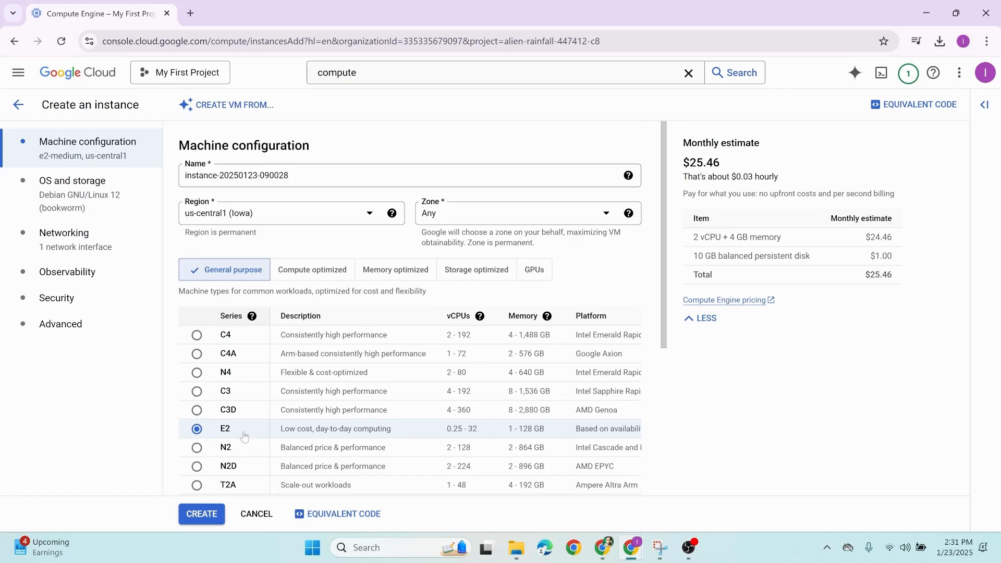
{"action": "scroll", "coordinate": [244, 436], "scroll_direction": "down", "scroll_amount": 3}
{"action": "scroll", "coordinate": [292, 443], "scroll_direction": "down", "scroll_amount": 1}
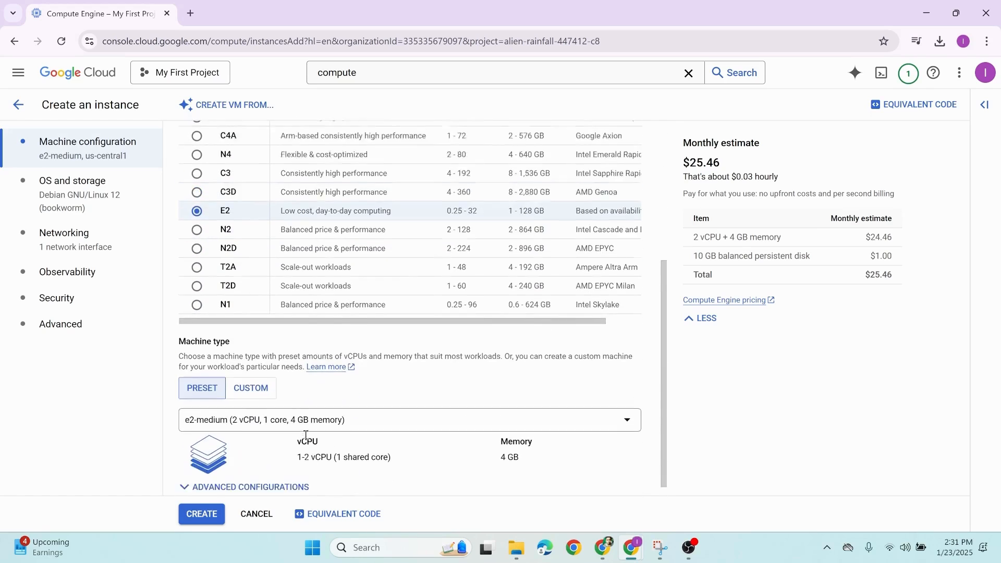
{"action": "scroll", "coordinate": [305, 435], "scroll_direction": "up", "scroll_amount": 4}
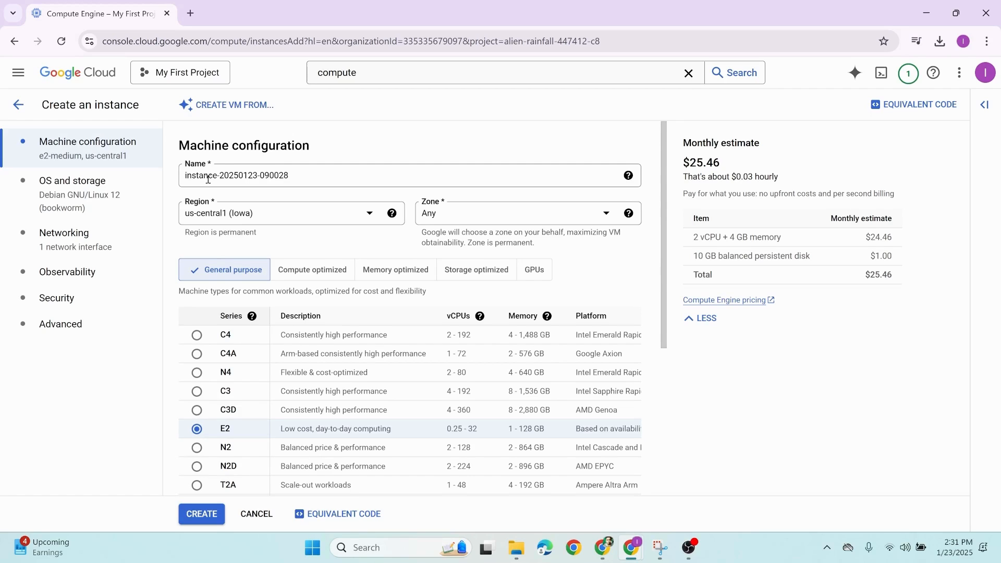
- Replace the default name of the new instance with eurontestdemo
{"action": "left_click_drag", "start_coordinate": [313, 176], "coordinate": [177, 178]}
{"action": "key", "text": "BackSpace"}
{"action": "type", "text": "eur"}
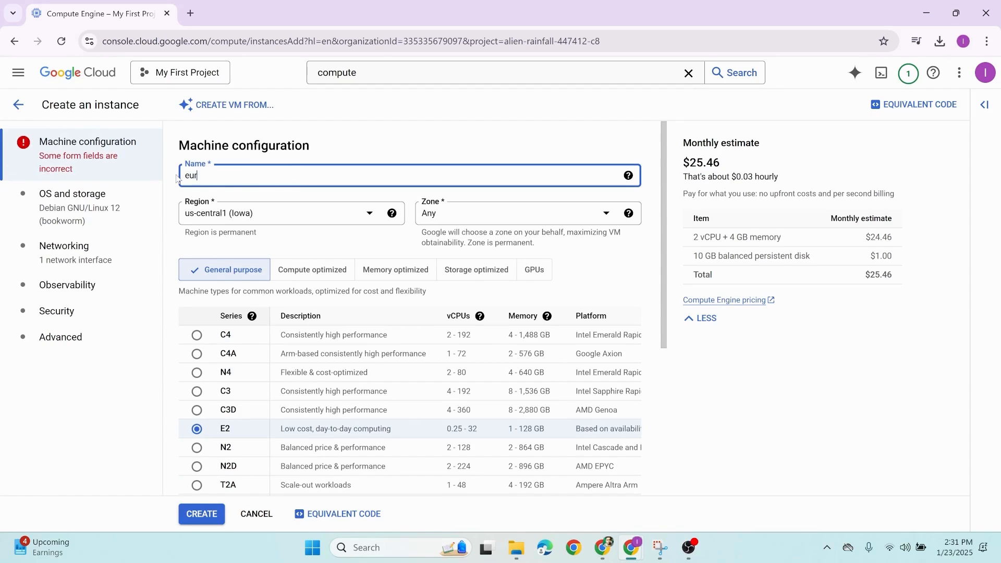
{"action": "type", "text": "ontestdemo"}
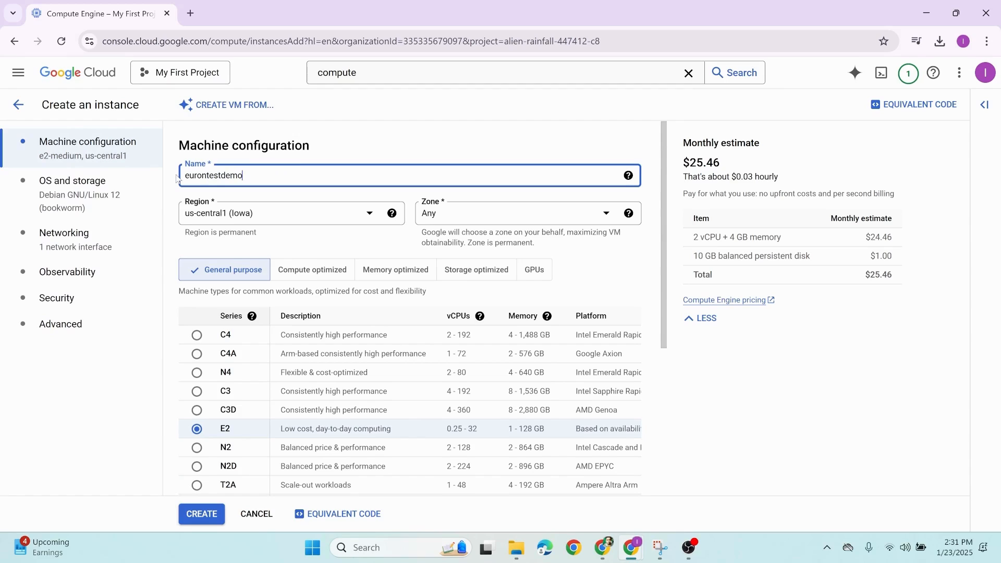
- Browse the available regions and select us-central1 (Iowa) for the instance
{"action": "left_click", "coordinate": [243, 217]}
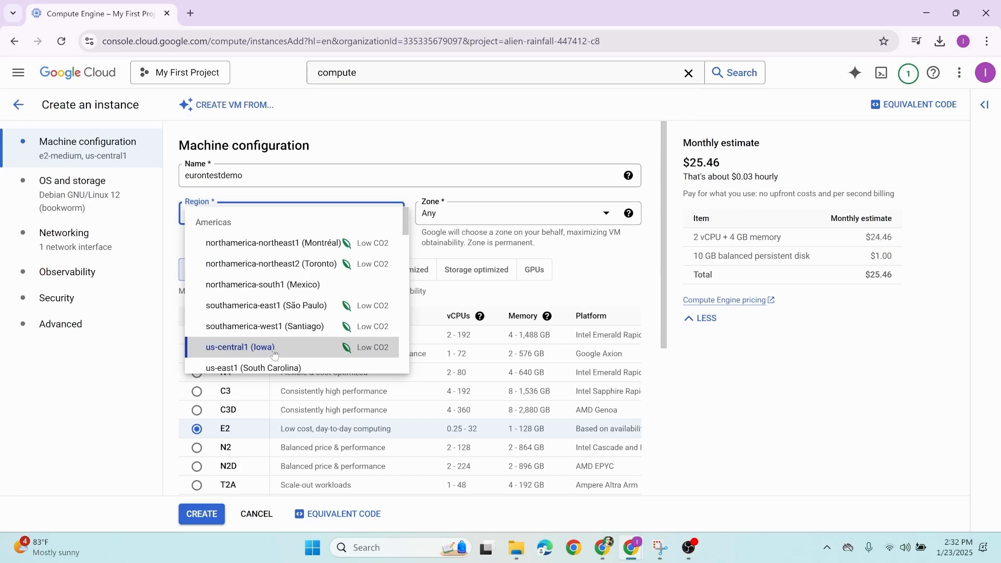
{"action": "scroll", "coordinate": [358, 353], "scroll_direction": "down", "scroll_amount": 5}
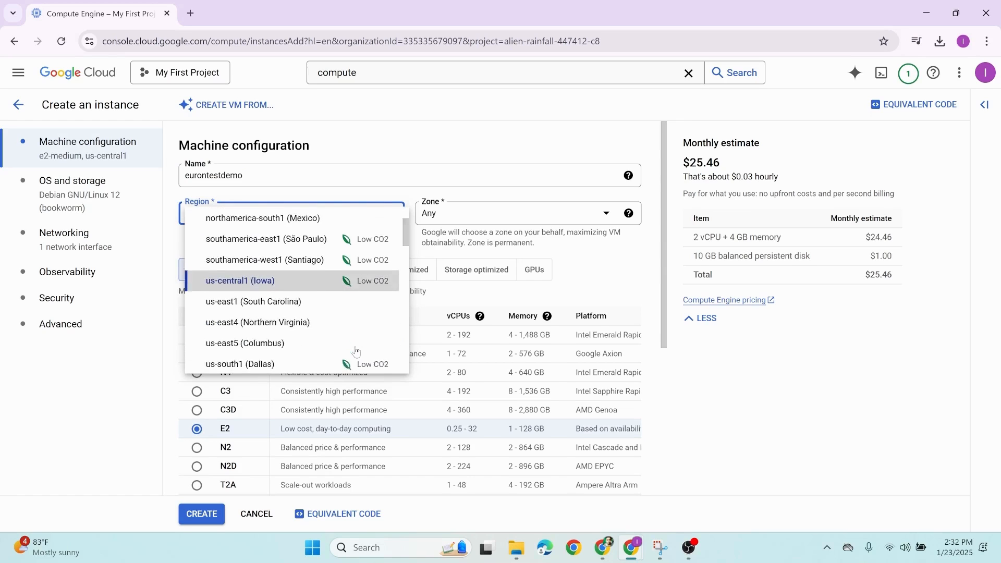
{"action": "scroll", "coordinate": [357, 351], "scroll_direction": "up", "scroll_amount": 5}
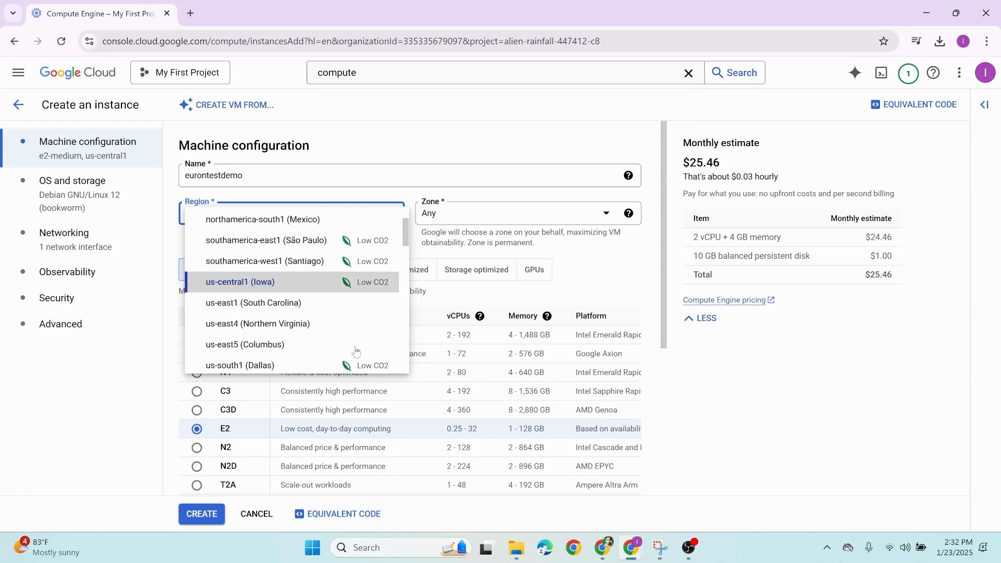
{"action": "scroll", "coordinate": [357, 352], "scroll_direction": "down", "scroll_amount": 1}
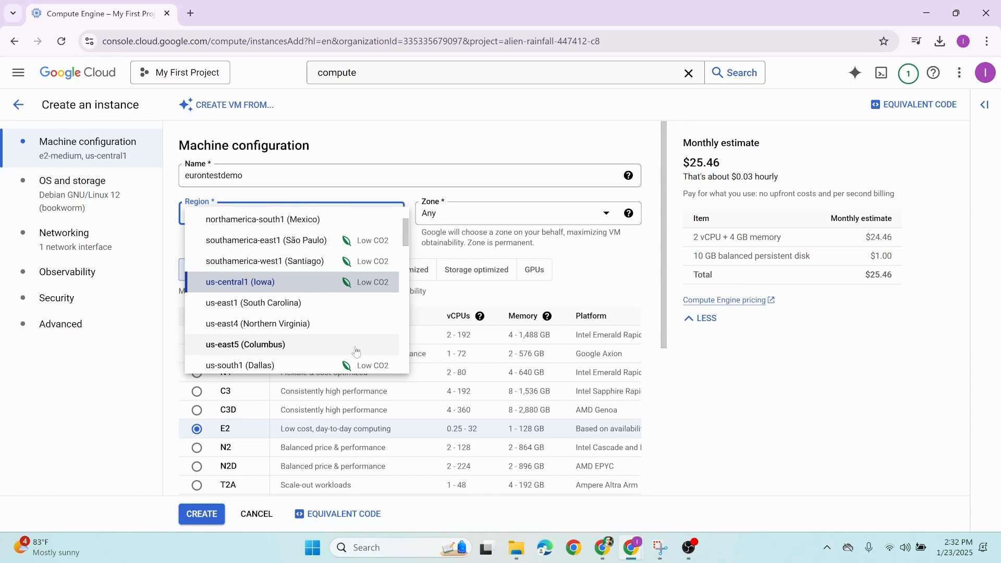
{"action": "left_click", "coordinate": [208, 283]}
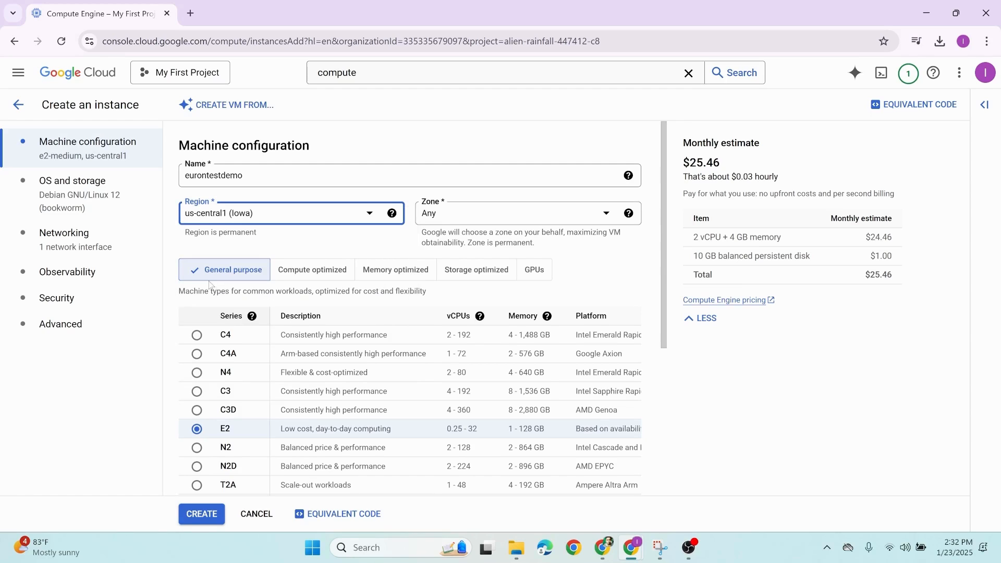
- Review the zones available in the region and set the instance's zone to us-central1-a
{"action": "left_click", "coordinate": [486, 214]}
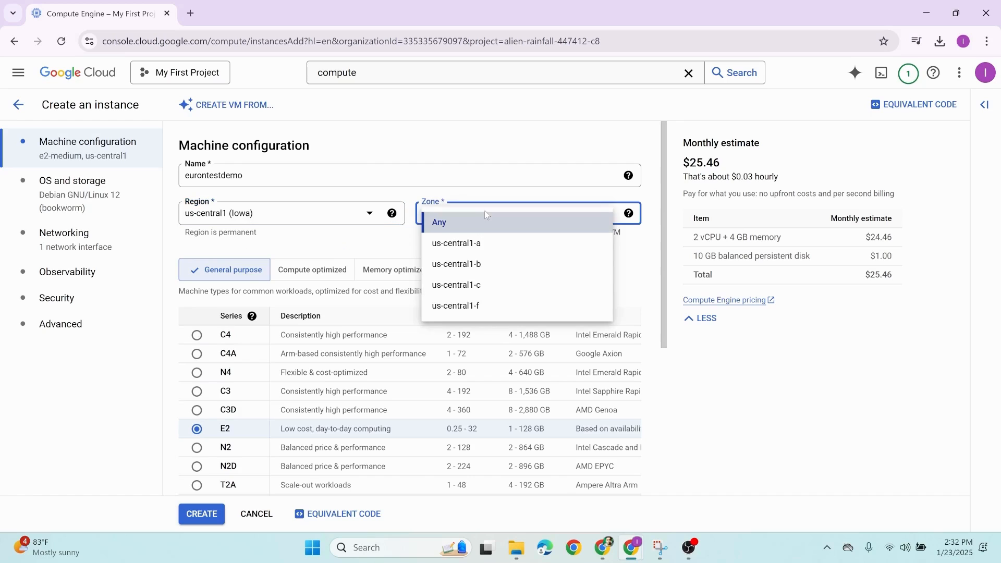
{"action": "left_click", "coordinate": [381, 243]}
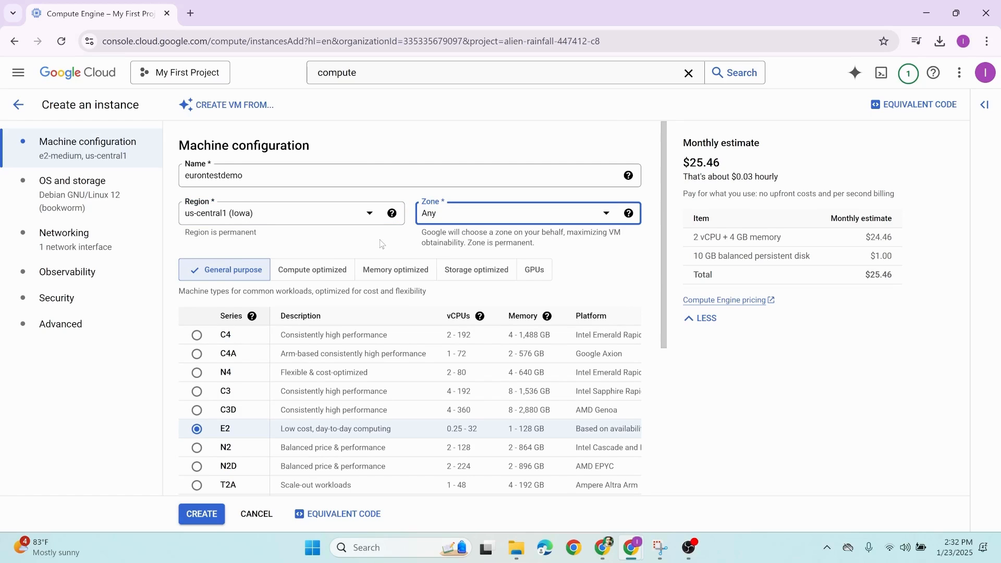
{"action": "left_click", "coordinate": [451, 222]}
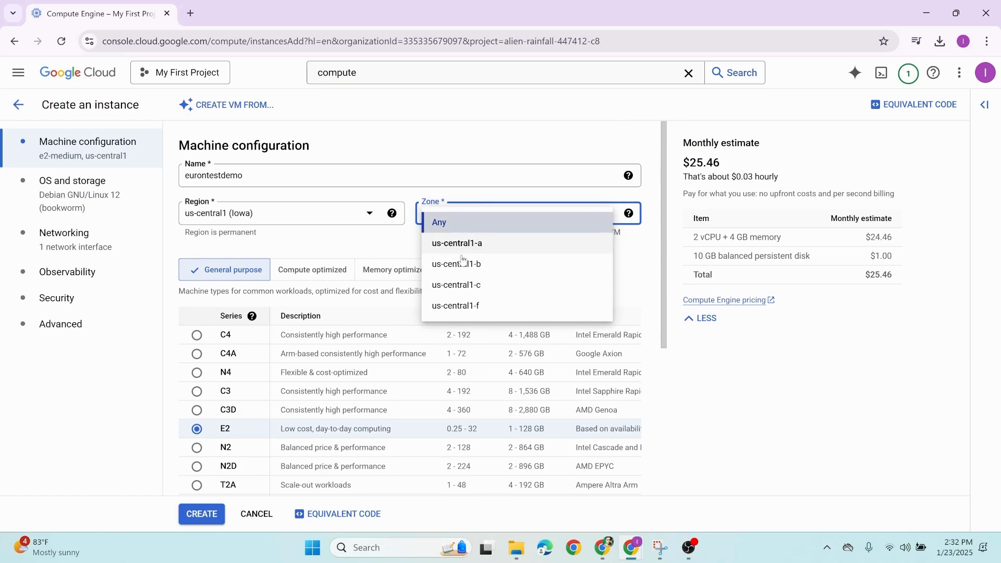
{"action": "left_click", "coordinate": [481, 245]}
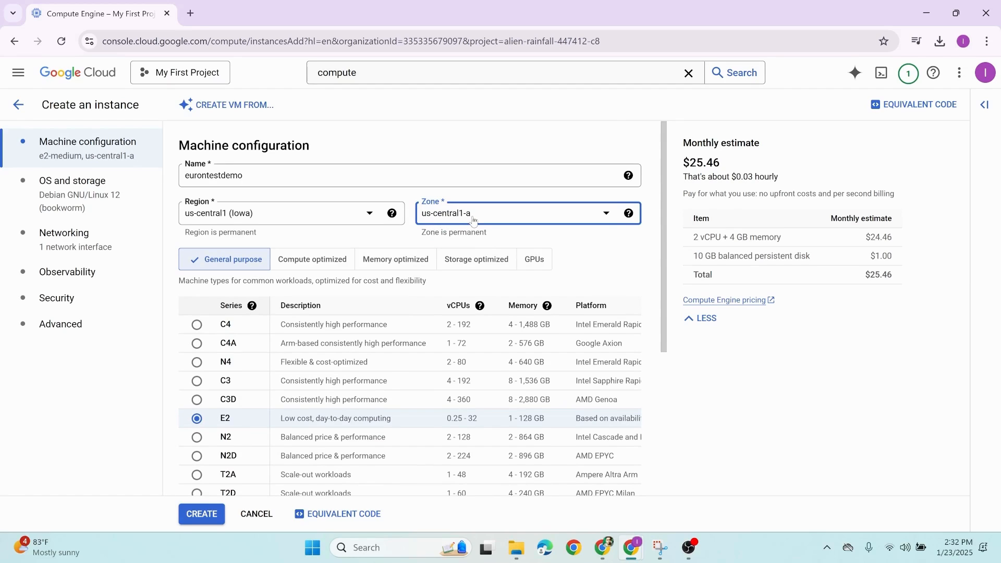
- Set the instance's zone back to Any
{"action": "left_click", "coordinate": [473, 221]}
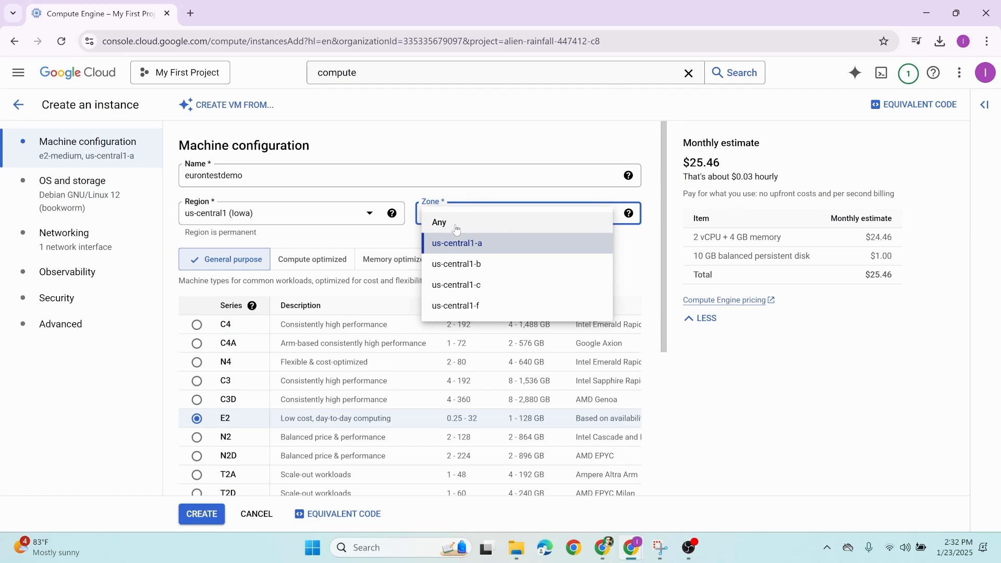
{"action": "left_click", "coordinate": [456, 225]}
{"action": "left_click", "coordinate": [404, 243]}
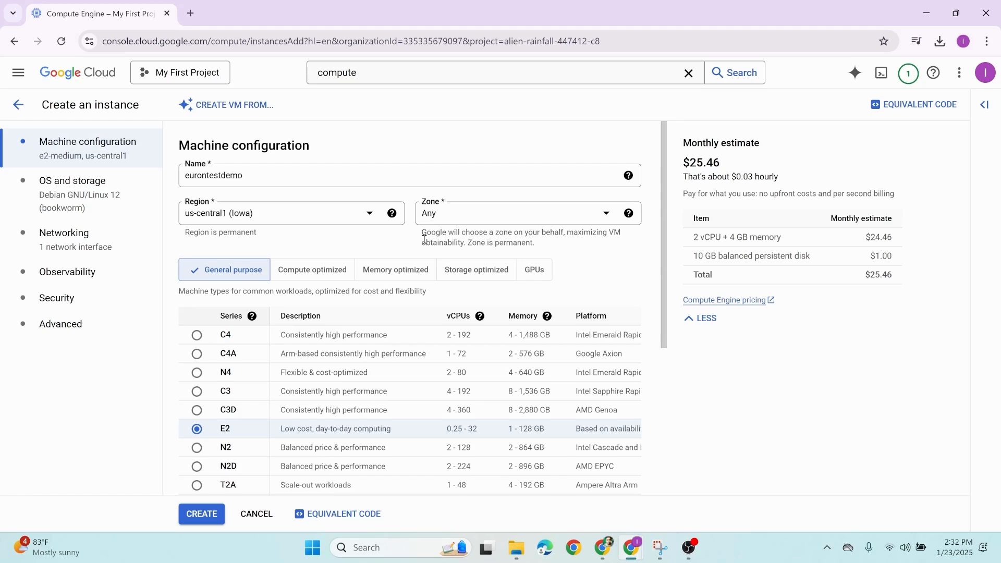
- Review the zone options for us-central1 and read the note about Google choosing the zone automatically
{"action": "left_click", "coordinate": [437, 219]}
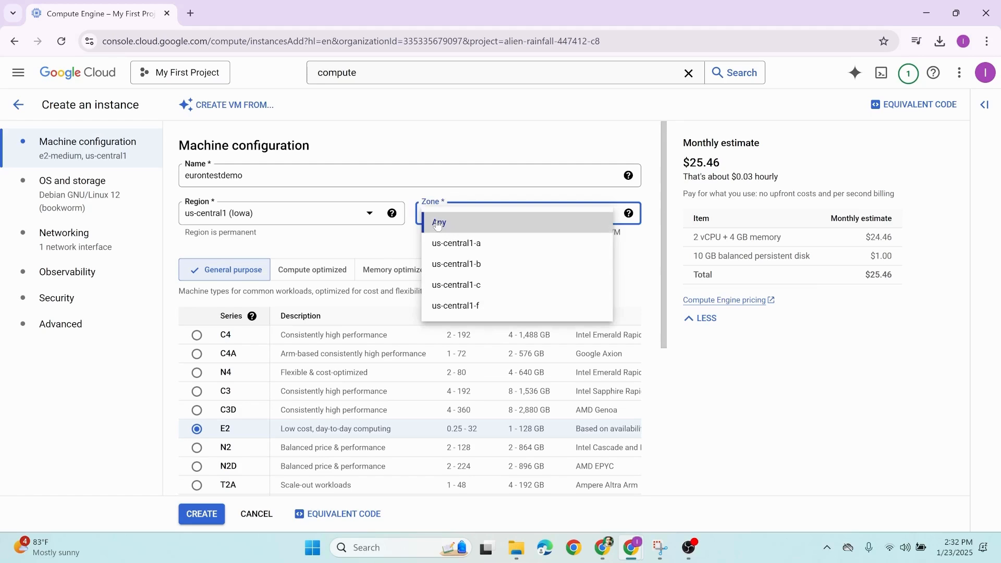
{"action": "left_click", "coordinate": [399, 242]}
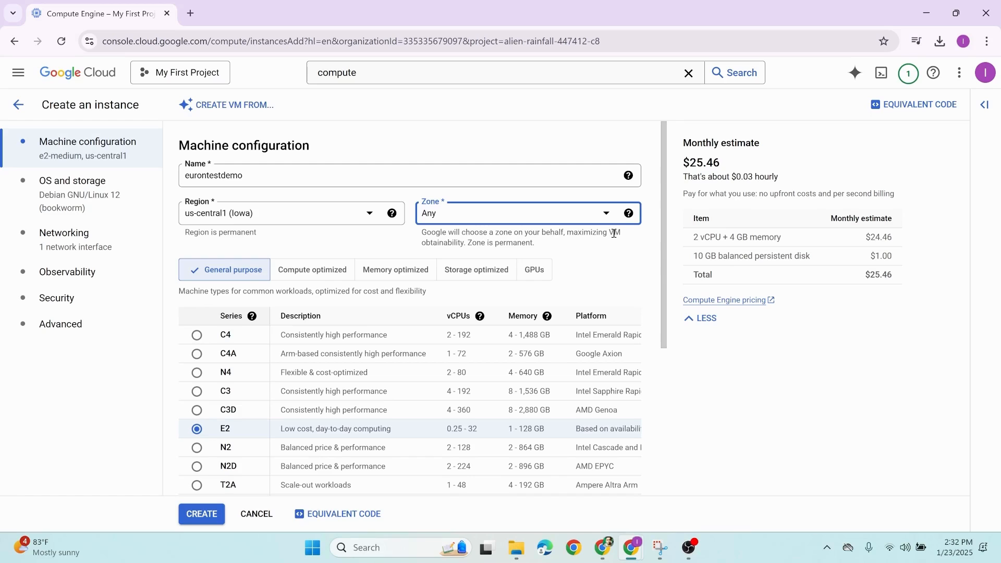
{"action": "left_click_drag", "start_coordinate": [459, 242], "coordinate": [529, 243]}
{"action": "left_click", "coordinate": [406, 243]}
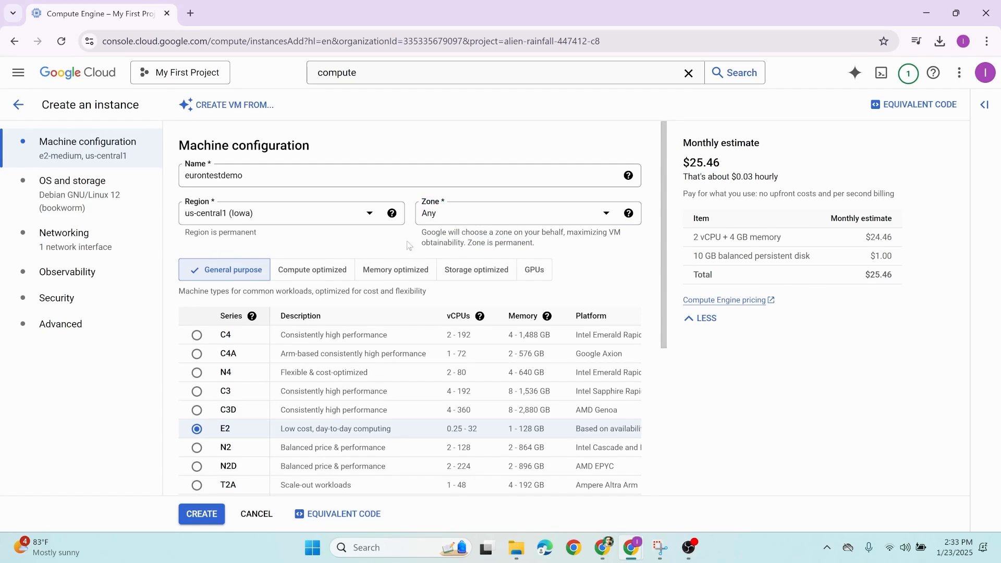
- Try us-central1-a as the instance's zone, and return the zone to Any
{"action": "left_click", "coordinate": [453, 221]}
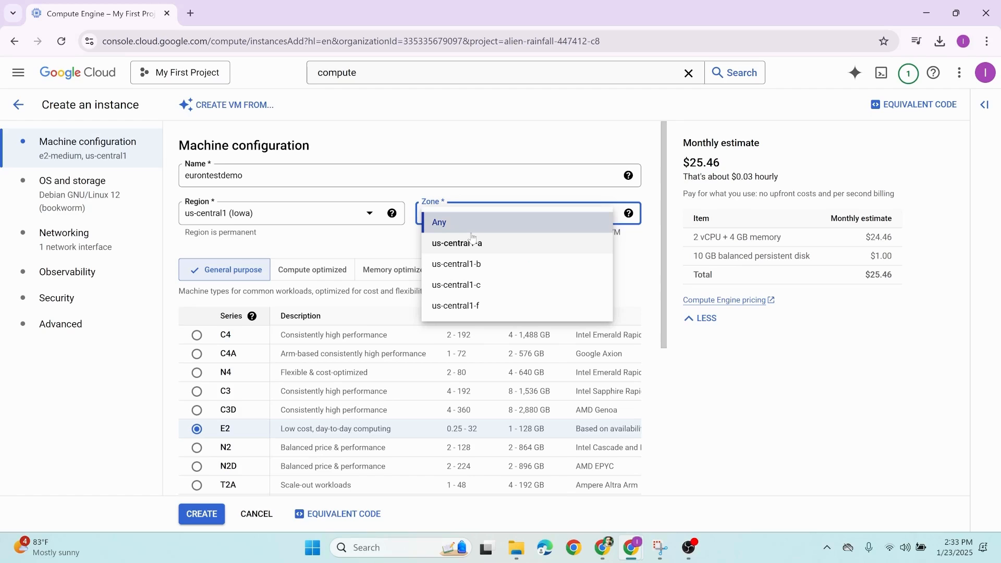
{"action": "left_click", "coordinate": [464, 250]}
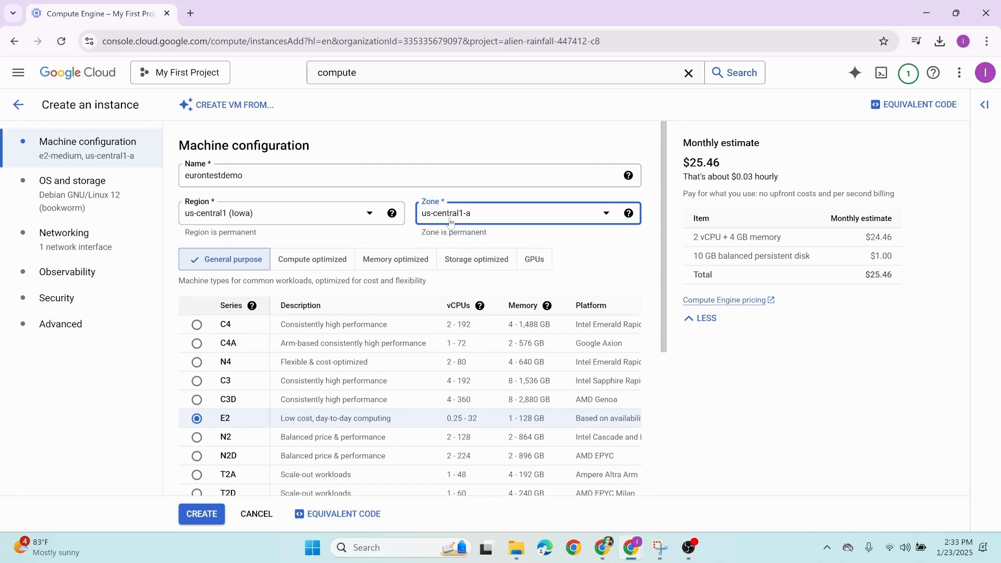
{"action": "left_click", "coordinate": [451, 222]}
{"action": "left_click", "coordinate": [439, 225]}
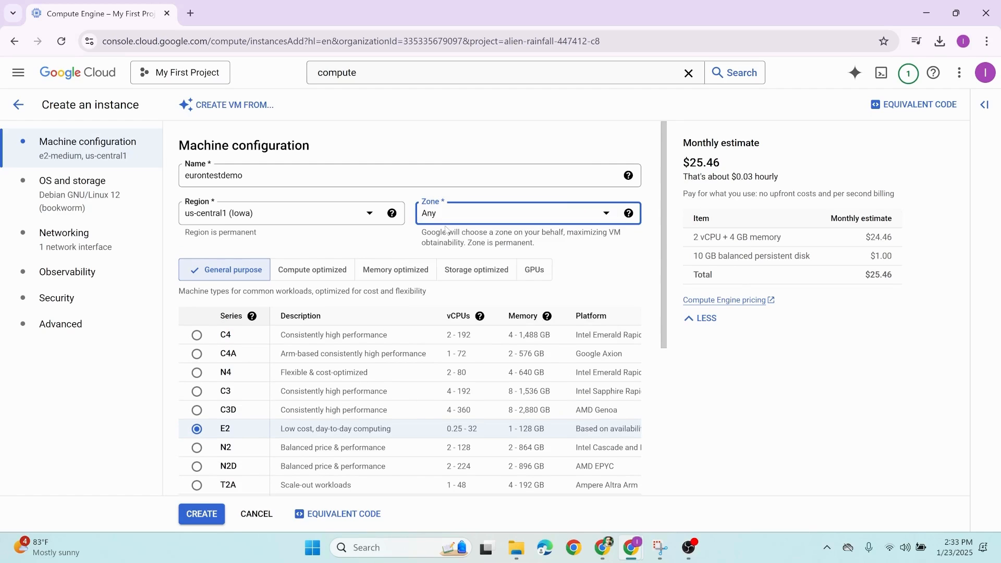
{"action": "left_click", "coordinate": [381, 241]}
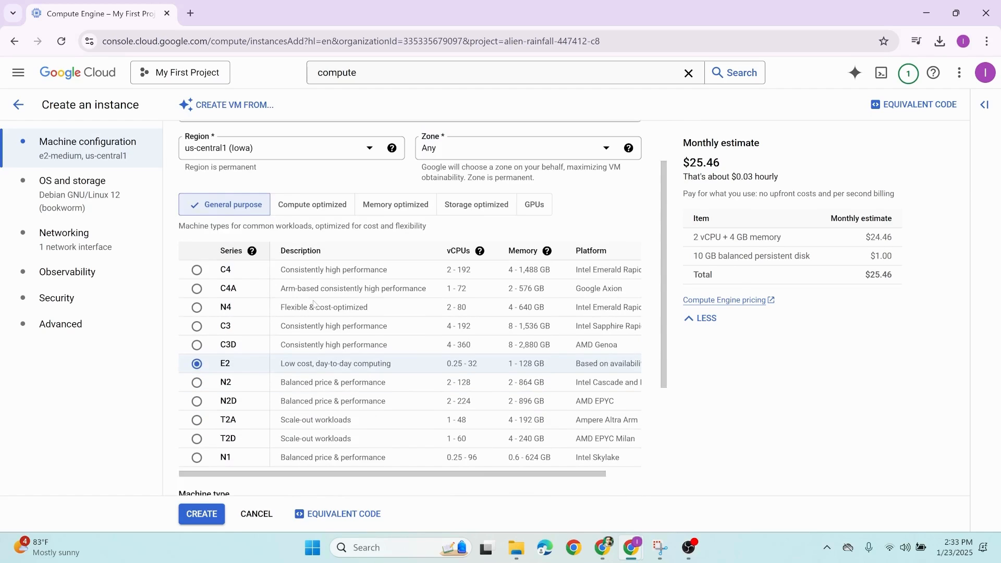
- Browse the Compute optimized, Memory optimized, Storage optimized and GPUs machine families, and return to General purpose
{"action": "scroll", "coordinate": [316, 305], "scroll_direction": "down", "scroll_amount": 1}
{"action": "left_click", "coordinate": [252, 251]}
{"action": "left_click", "coordinate": [209, 245]}
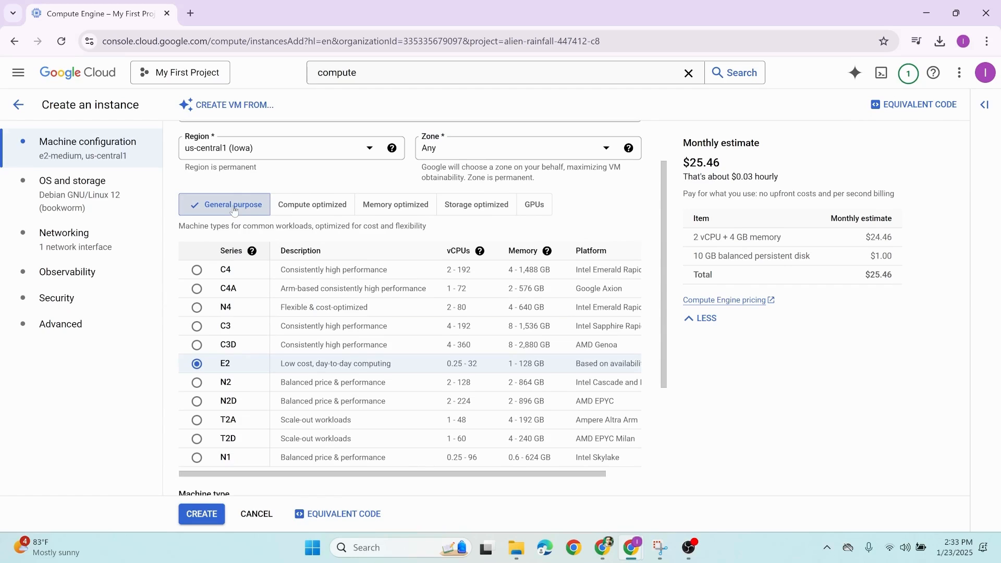
{"action": "left_click", "coordinate": [313, 204]}
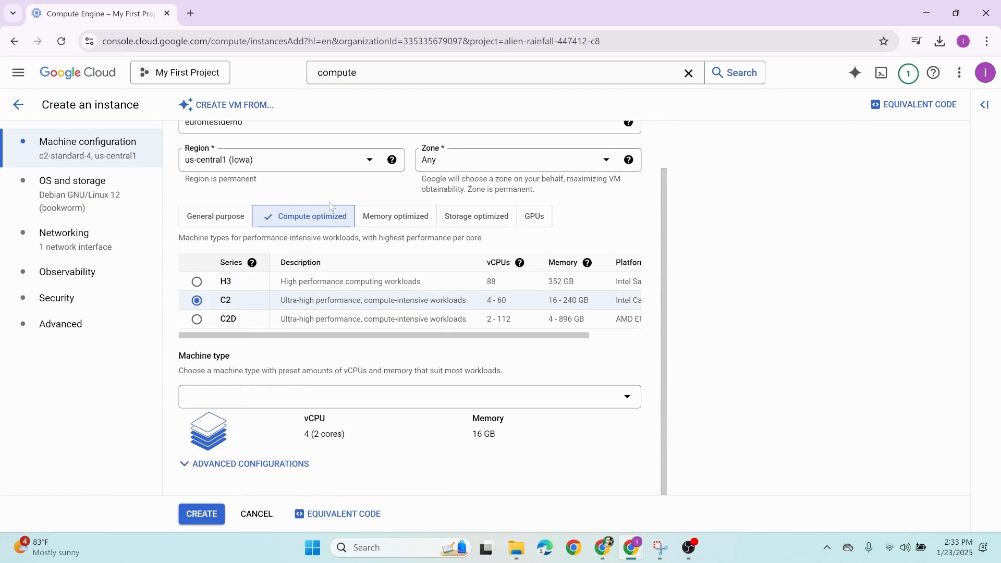
{"action": "left_click", "coordinate": [371, 219]}
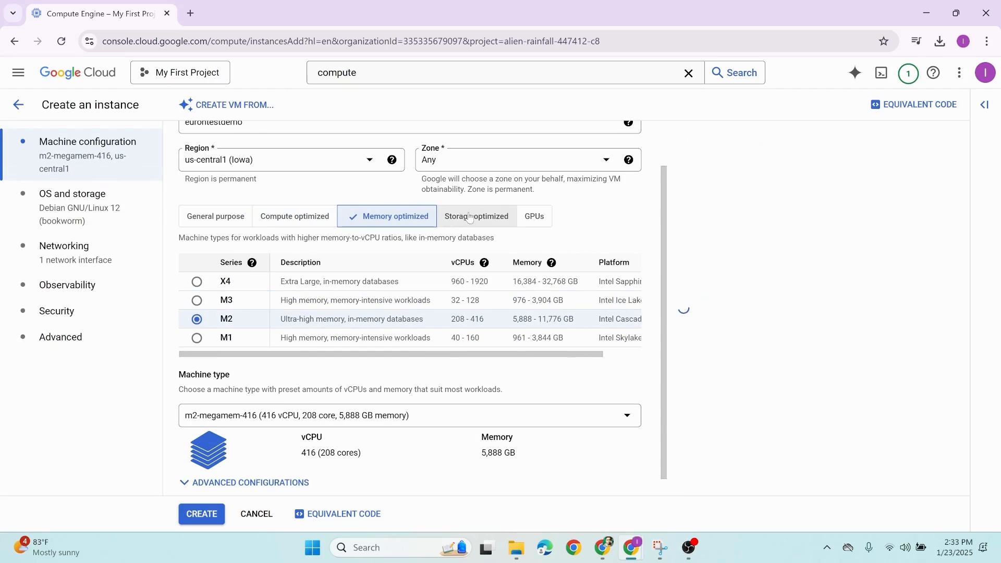
{"action": "left_click", "coordinate": [469, 218]}
{"action": "left_click", "coordinate": [540, 256]}
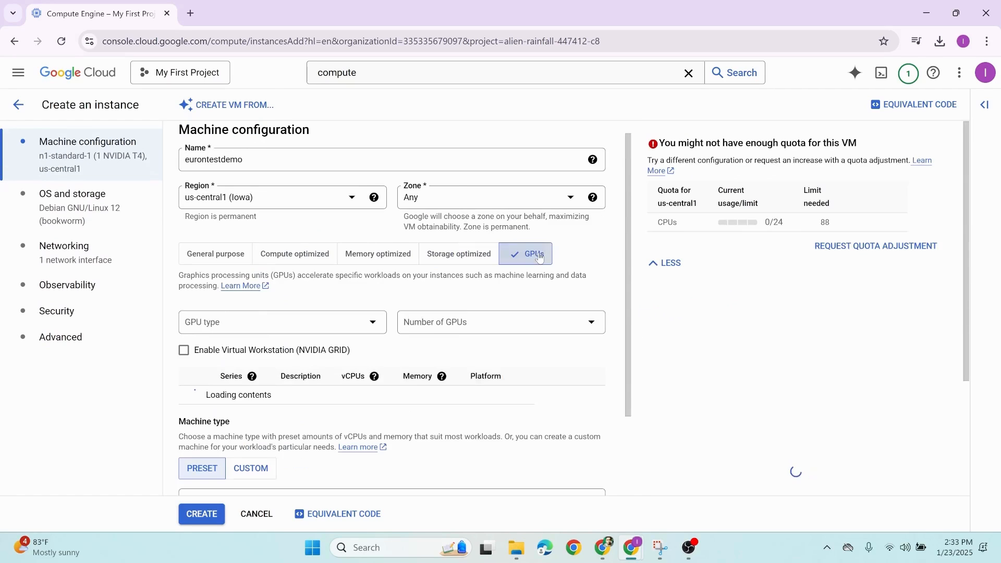
{"action": "left_click", "coordinate": [217, 257]}
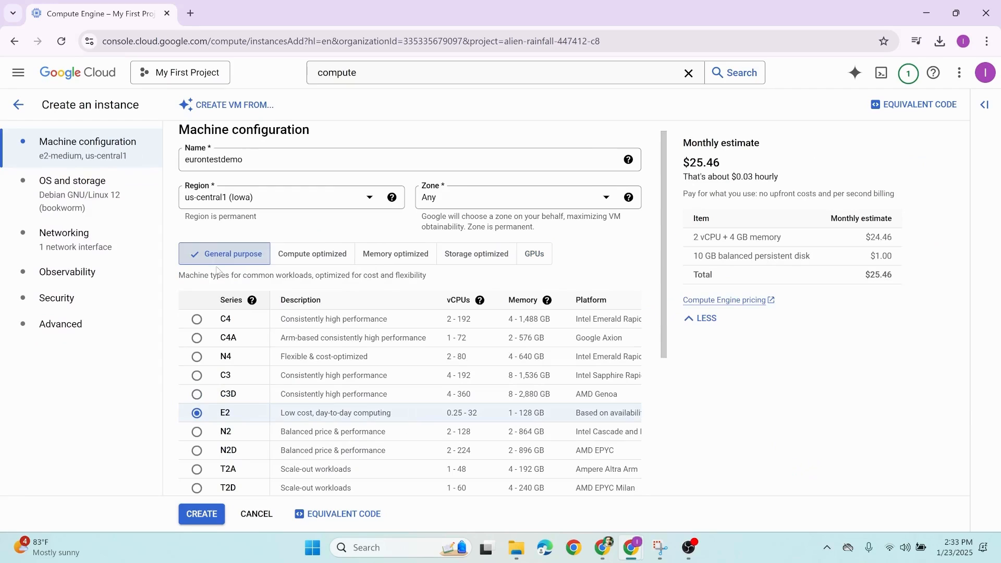
- Read the workload descriptions of the machine families from General purpose through Storage optimized
{"action": "left_click_drag", "start_coordinate": [199, 275], "coordinate": [433, 277]}
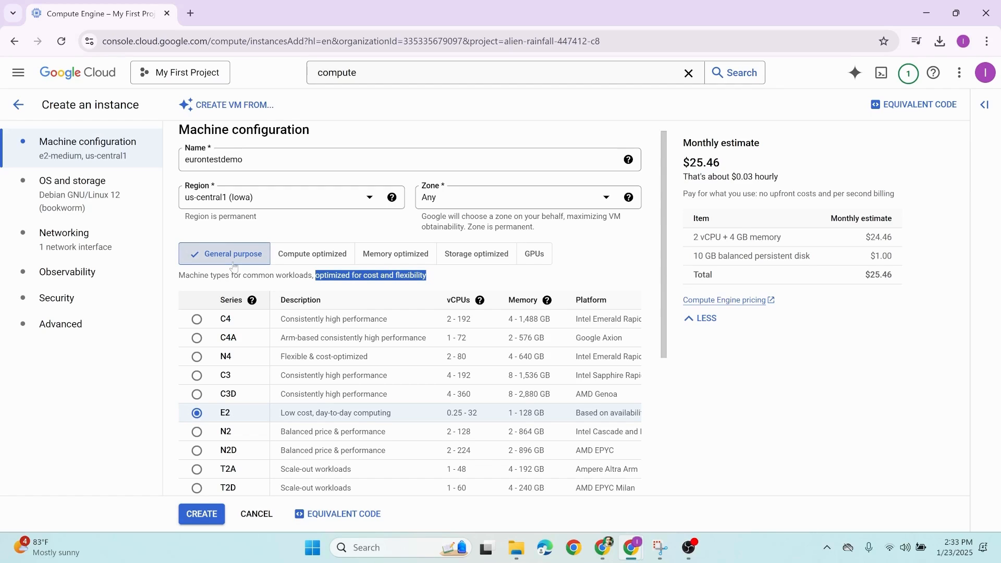
{"action": "left_click", "coordinate": [311, 255]}
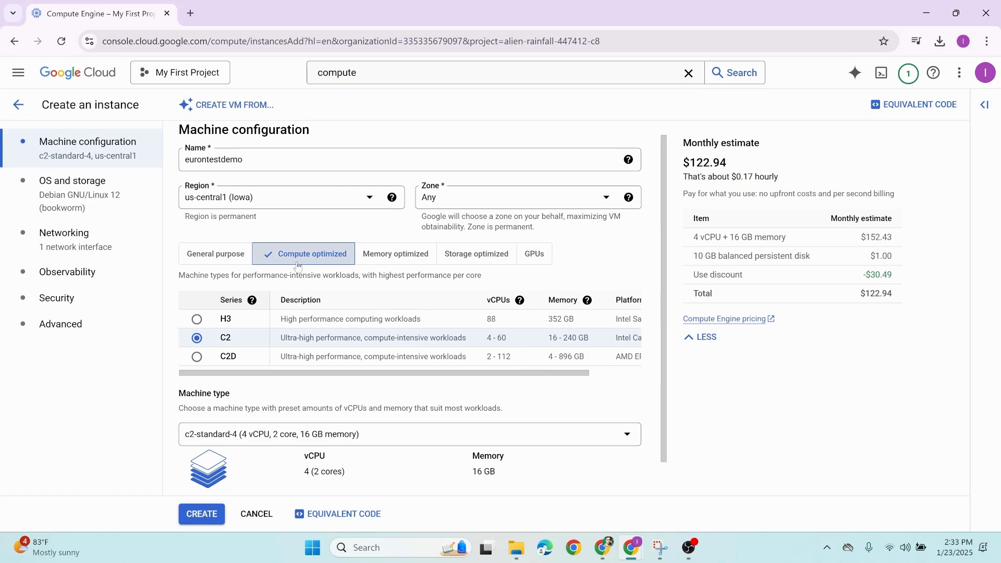
{"action": "left_click", "coordinate": [383, 260]}
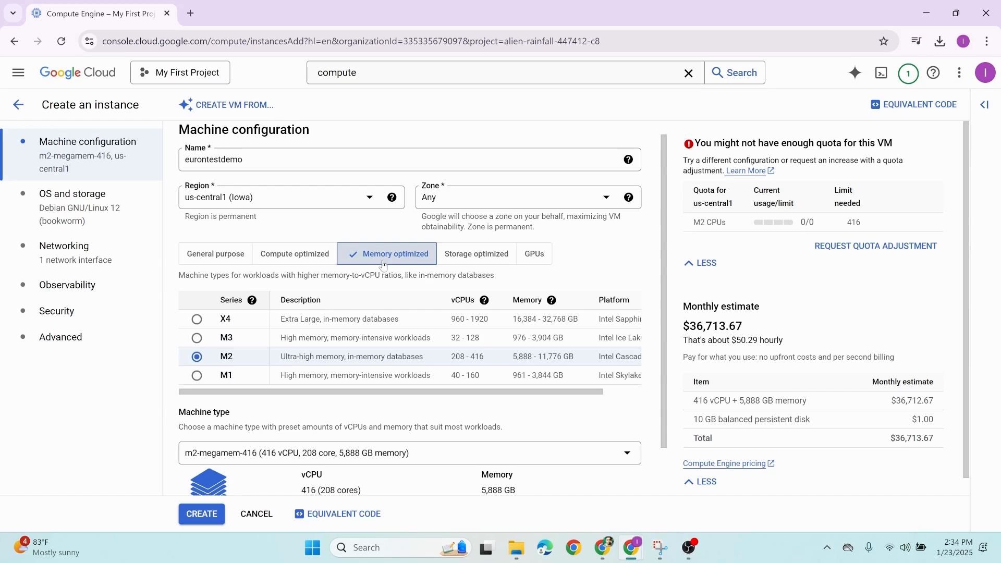
{"action": "left_click", "coordinate": [473, 257]}
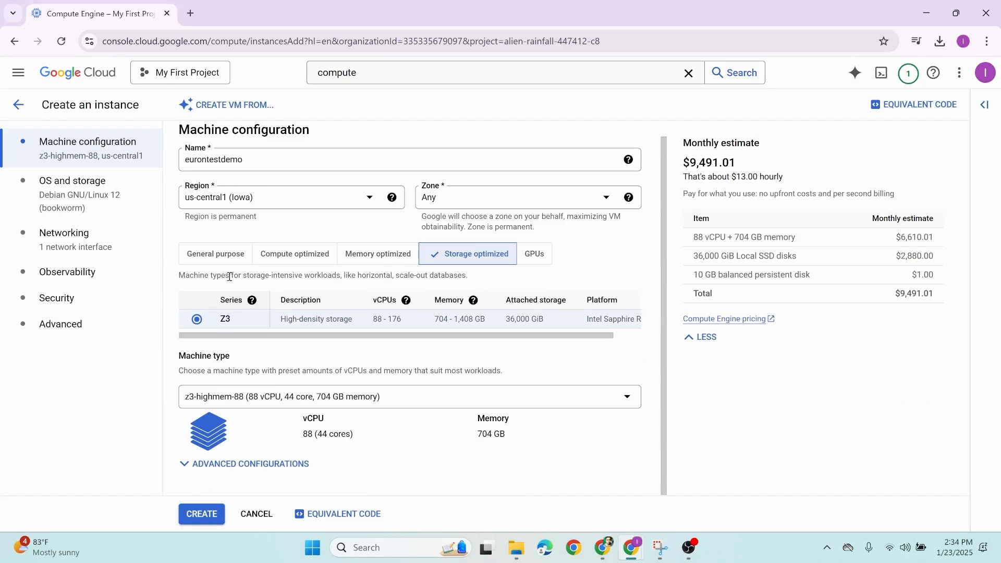
{"action": "left_click_drag", "start_coordinate": [229, 276], "coordinate": [418, 276]}
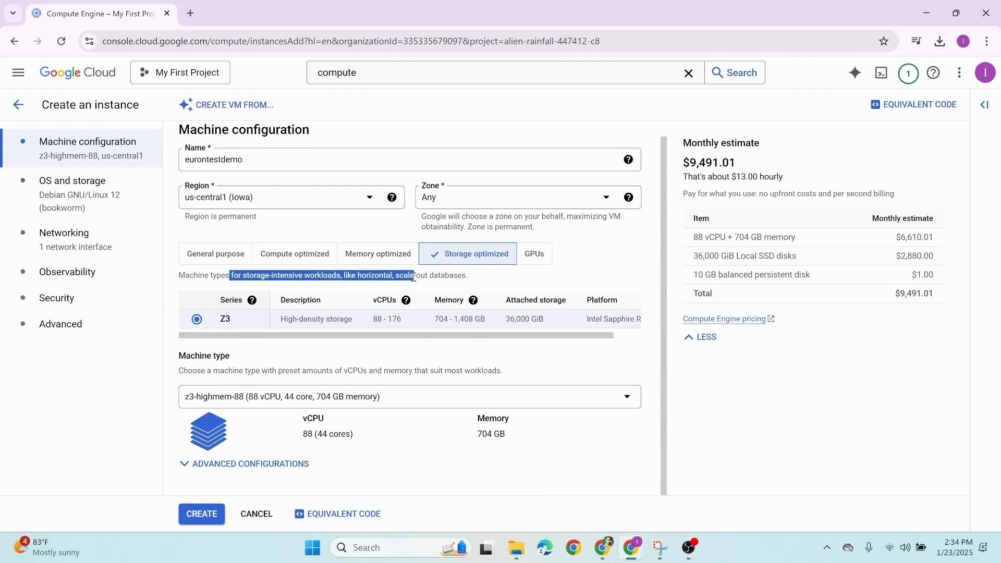
- Go back to the Memory optimized family and examine its description of higher memory-to-vCPU ratios
{"action": "left_click", "coordinate": [377, 260]}
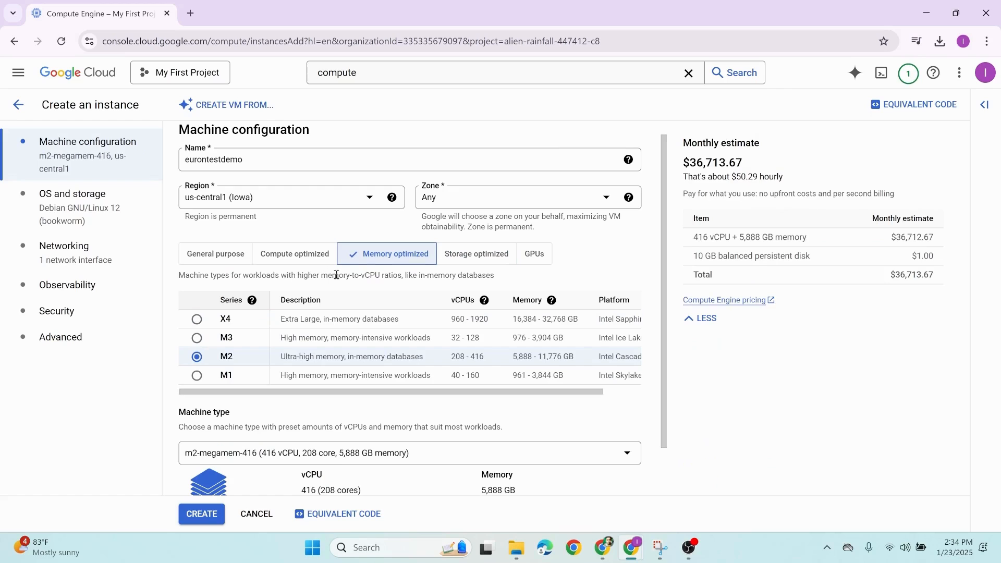
{"action": "left_click_drag", "start_coordinate": [351, 276], "coordinate": [388, 275]}
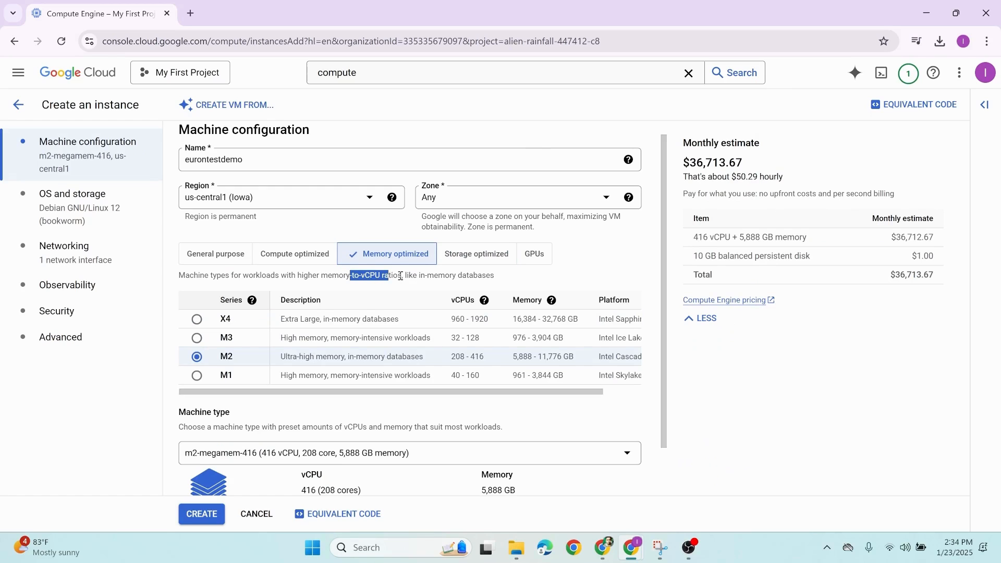
{"action": "left_click_drag", "start_coordinate": [180, 275], "coordinate": [226, 279]}
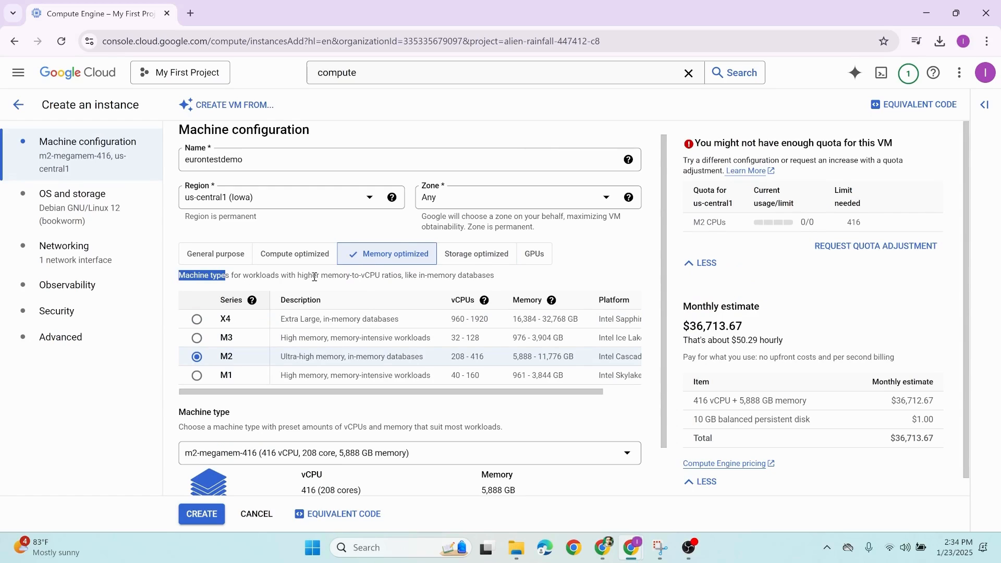
{"action": "left_click_drag", "start_coordinate": [313, 276], "coordinate": [399, 279]}
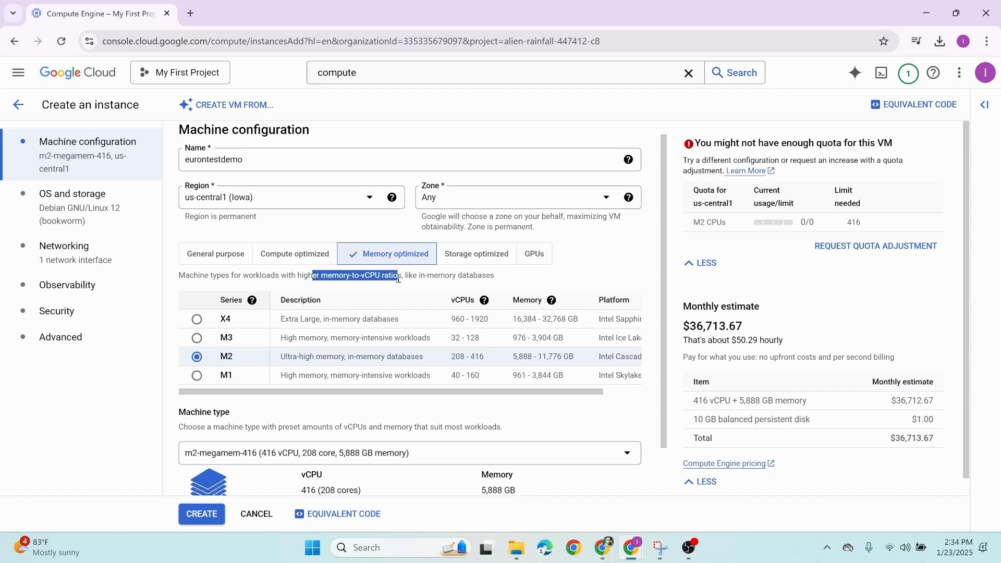
- Examine the Storage optimized and GPUs machine families, and reselect General purpose for the instance
{"action": "left_click", "coordinate": [473, 259]}
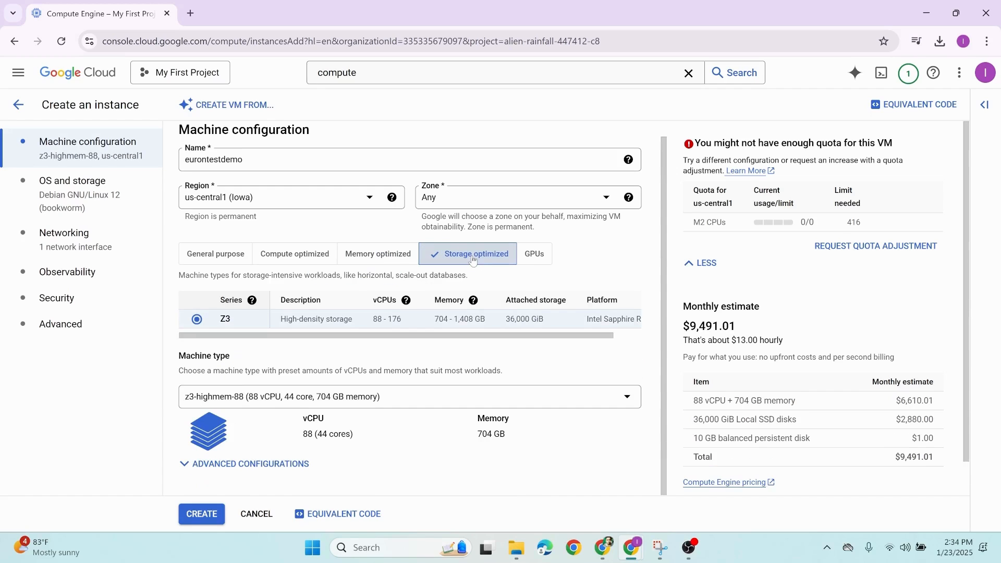
{"action": "left_click_drag", "start_coordinate": [239, 275], "coordinate": [350, 275]}
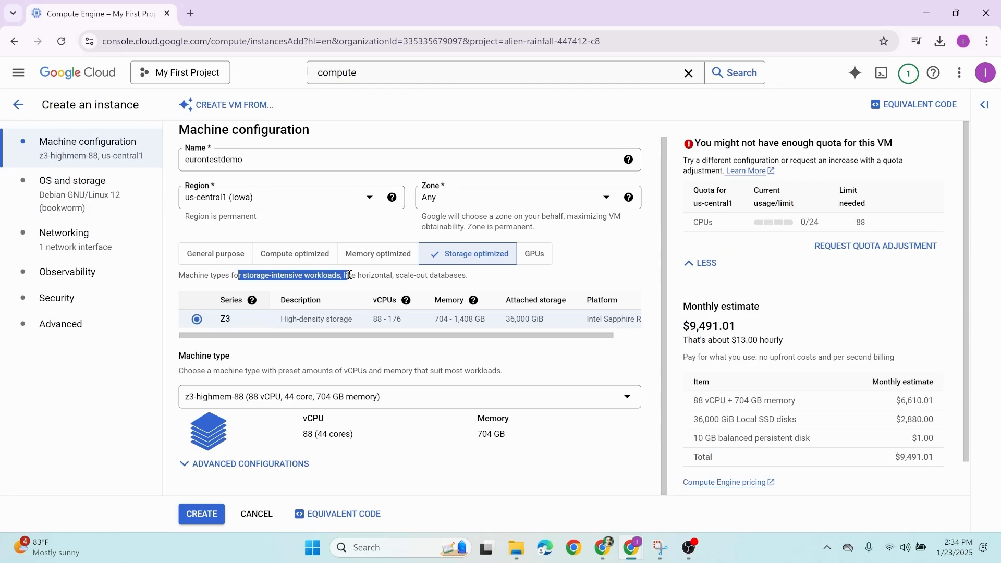
{"action": "left_click", "coordinate": [537, 261]}
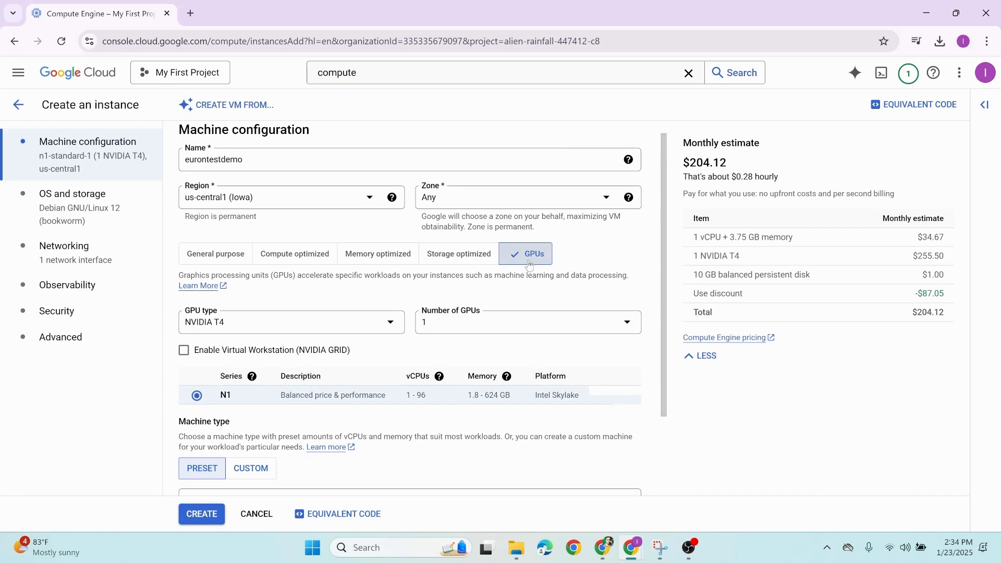
{"action": "left_click", "coordinate": [212, 258]}
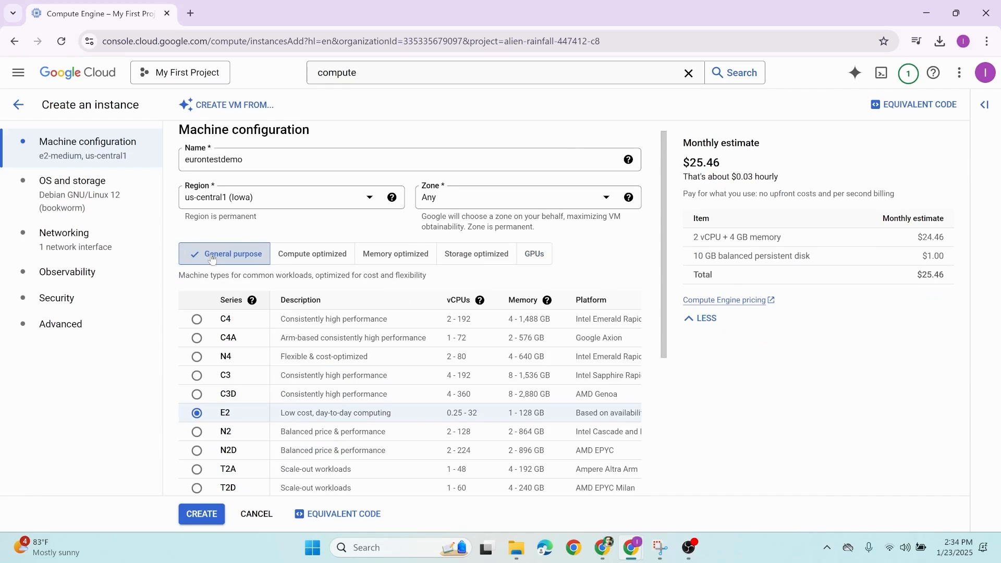
- Examine the vCPU ranges, memory ranges and platforms of the General purpose machine series
{"action": "scroll", "coordinate": [269, 287], "scroll_direction": "down", "scroll_amount": 2}
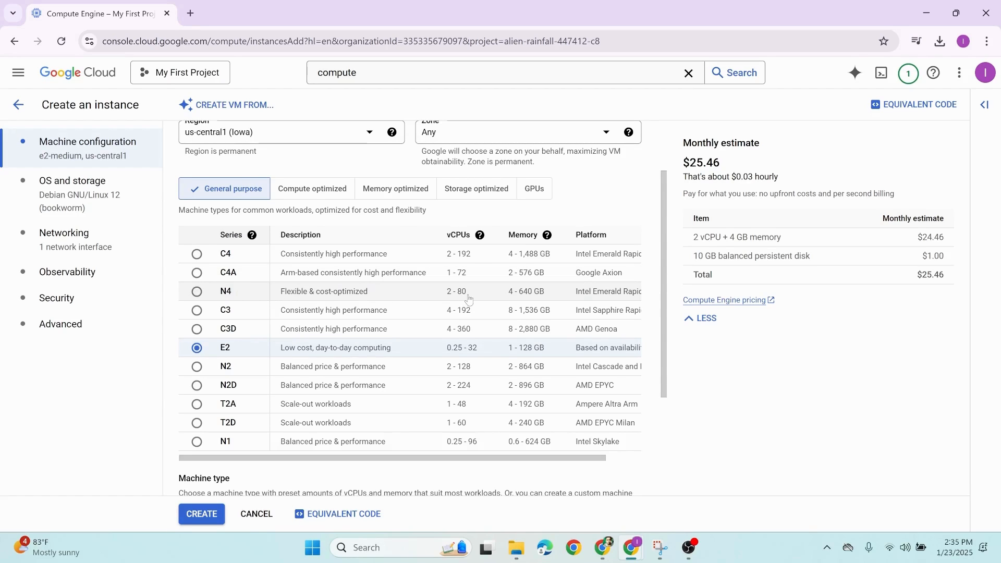
{"action": "left_click", "coordinate": [479, 238]}
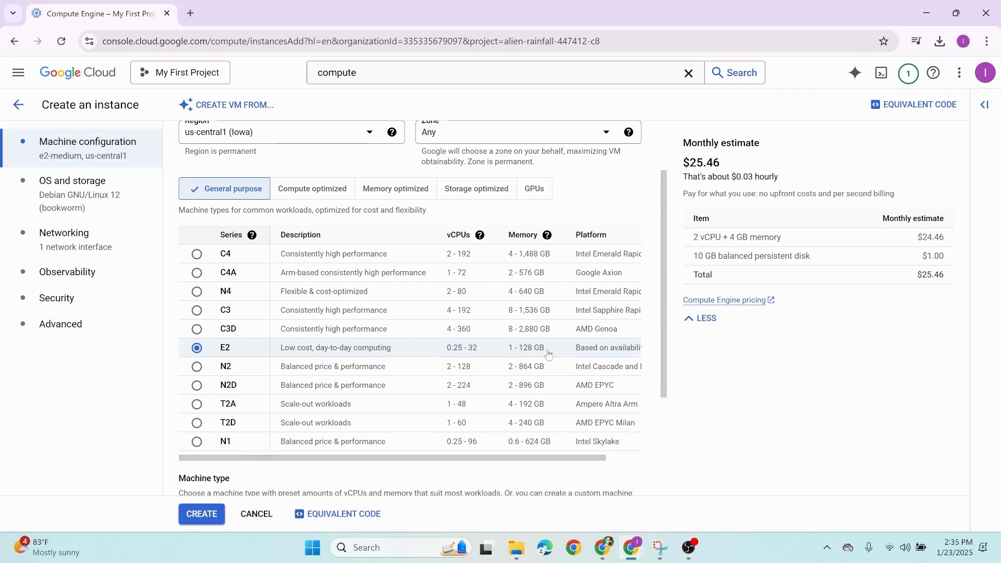
{"action": "left_click_drag", "start_coordinate": [538, 461], "coordinate": [555, 462]}
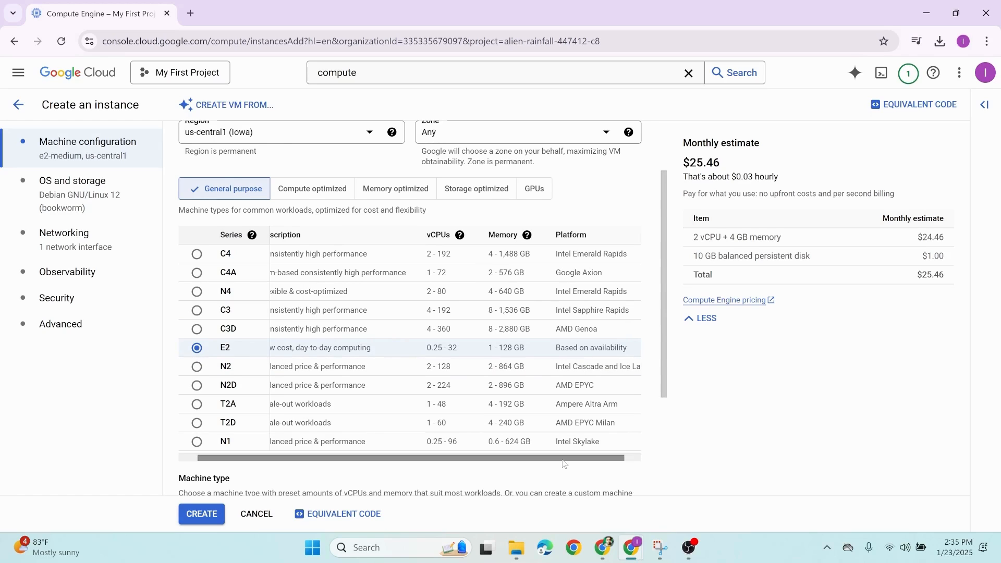
{"action": "scroll", "coordinate": [480, 443], "scroll_direction": "left", "scroll_amount": 2}
{"action": "scroll", "coordinate": [308, 378], "scroll_direction": "down", "scroll_amount": 3}
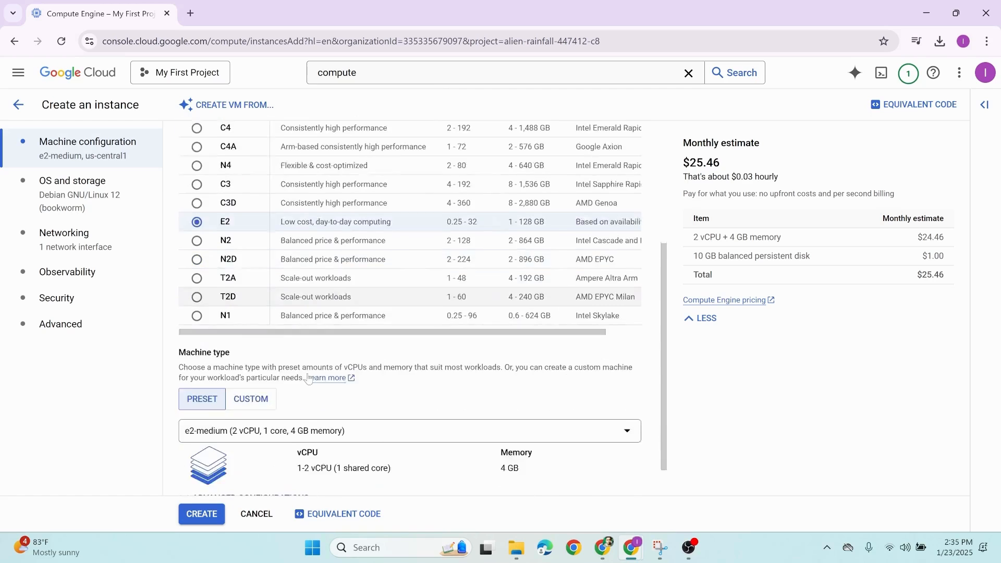
{"action": "scroll", "coordinate": [308, 378], "scroll_direction": "up", "scroll_amount": 3}
{"action": "scroll", "coordinate": [250, 268], "scroll_direction": "up", "scroll_amount": 1}
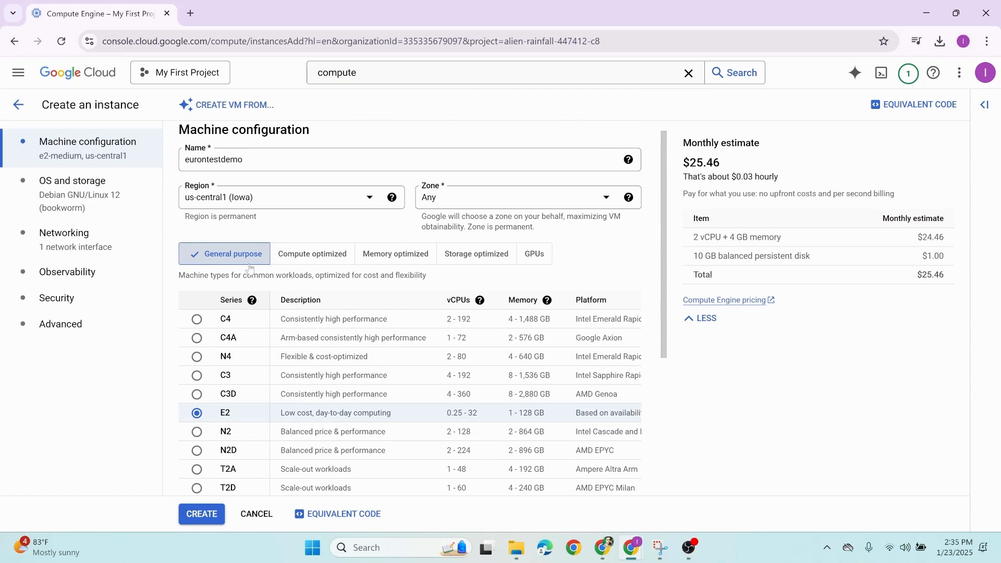
- Examine the Standard, High memory and High CPU preset machine types of the E2 series without changing the selection
{"action": "scroll", "coordinate": [347, 366], "scroll_direction": "down", "scroll_amount": 2}
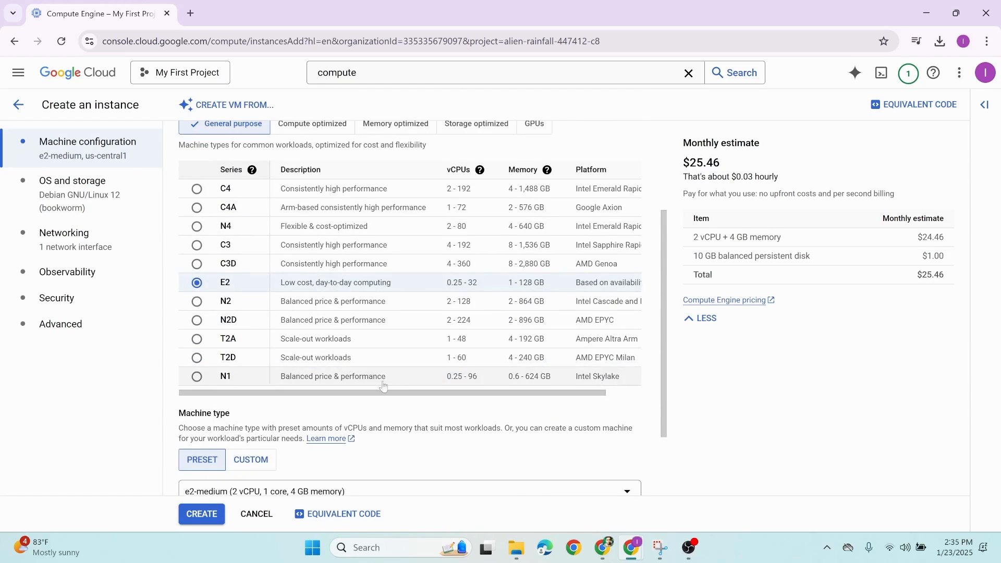
{"action": "scroll", "coordinate": [383, 386], "scroll_direction": "down", "scroll_amount": 2}
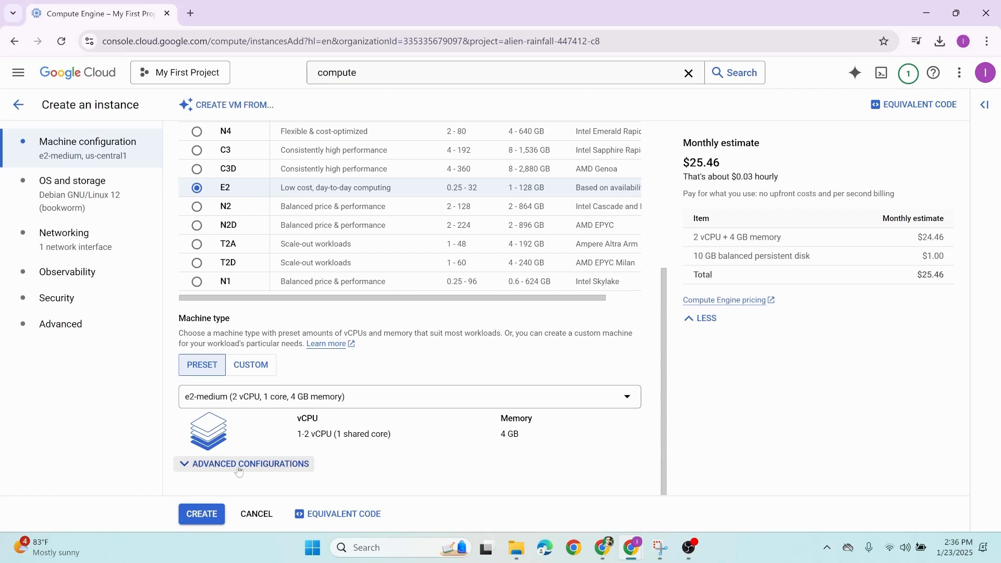
{"action": "left_click", "coordinate": [292, 405]}
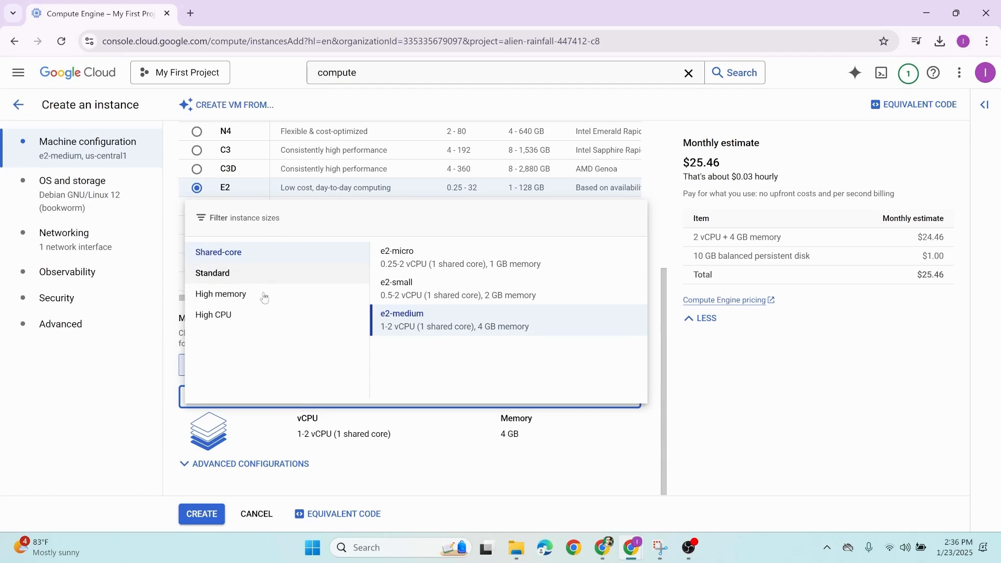
{"action": "left_click", "coordinate": [237, 280]}
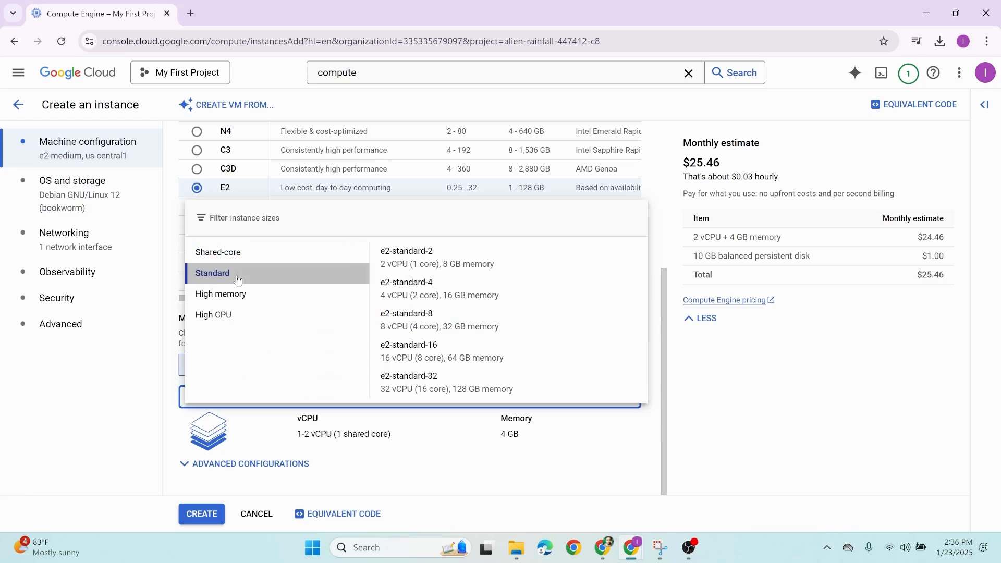
{"action": "left_click", "coordinate": [263, 295]}
{"action": "left_click", "coordinate": [257, 315]}
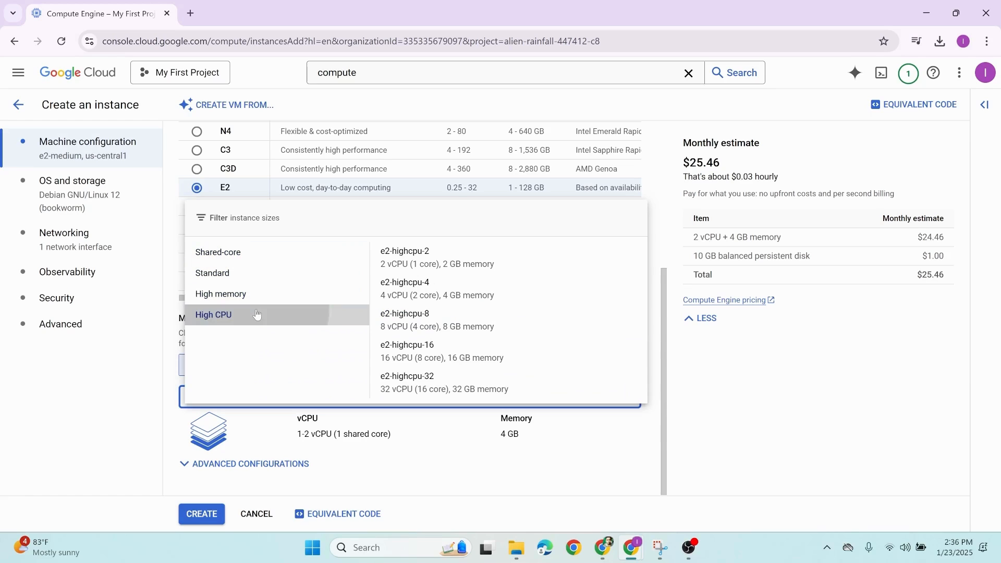
{"action": "left_click", "coordinate": [222, 395]}
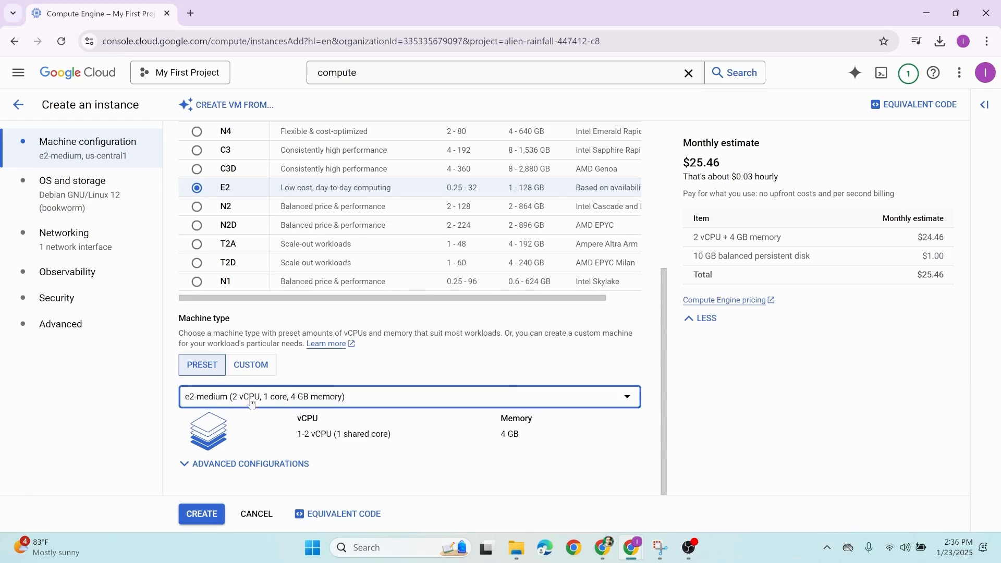
- Compare the monthly estimates of a custom machine type and the e2-medium preset, ending on the preset
{"action": "left_click", "coordinate": [256, 368]}
{"action": "scroll", "coordinate": [453, 400], "scroll_direction": "down", "scroll_amount": 2}
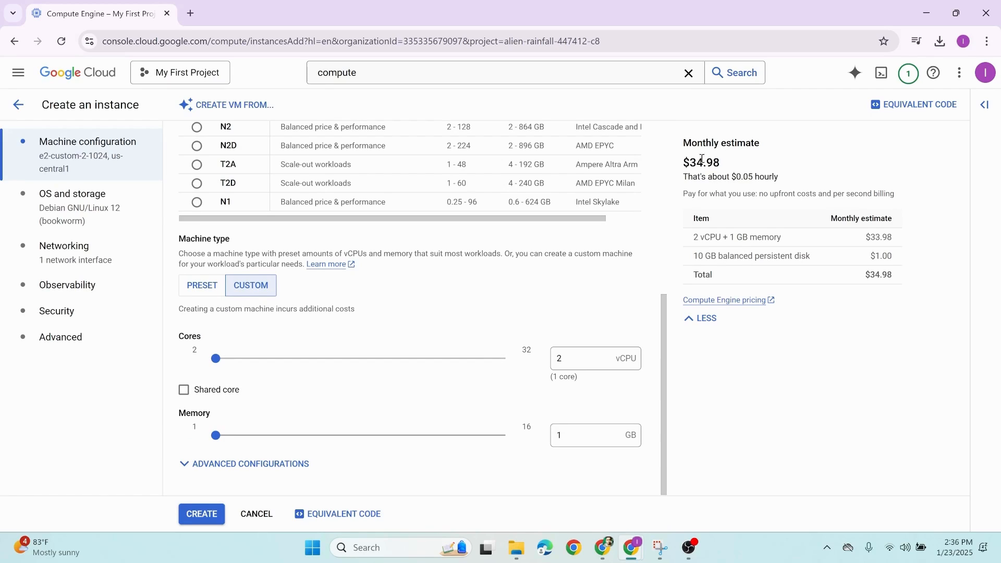
{"action": "left_click_drag", "start_coordinate": [687, 144], "coordinate": [755, 140]}
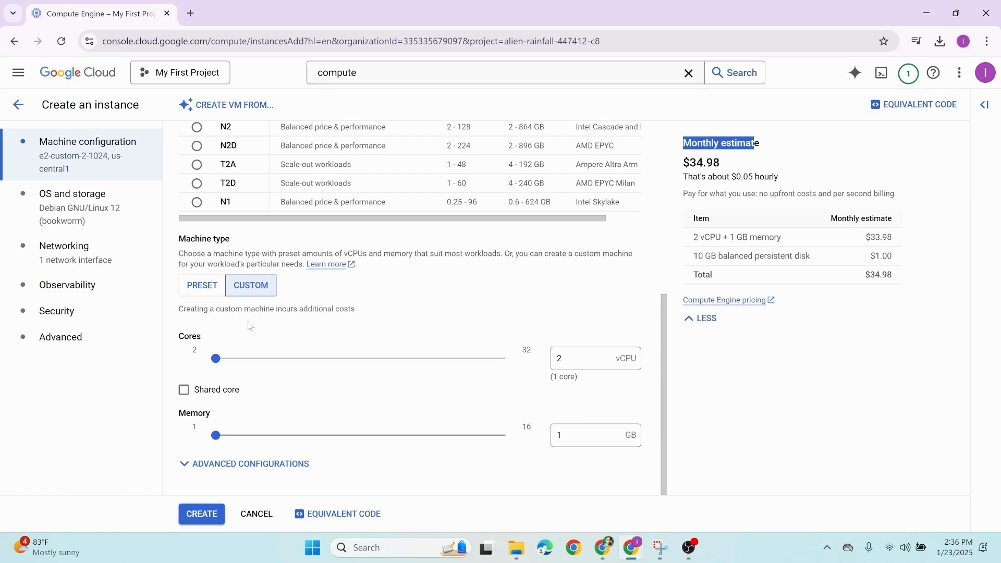
{"action": "left_click", "coordinate": [207, 297]}
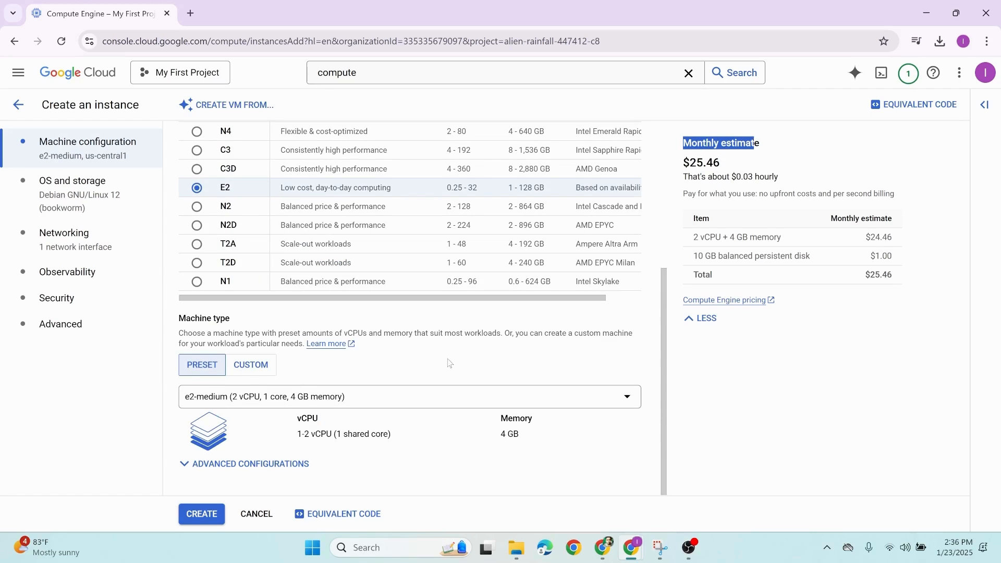
{"action": "left_click", "coordinate": [262, 374]}
{"action": "scroll", "coordinate": [567, 354], "scroll_direction": "down", "scroll_amount": 1}
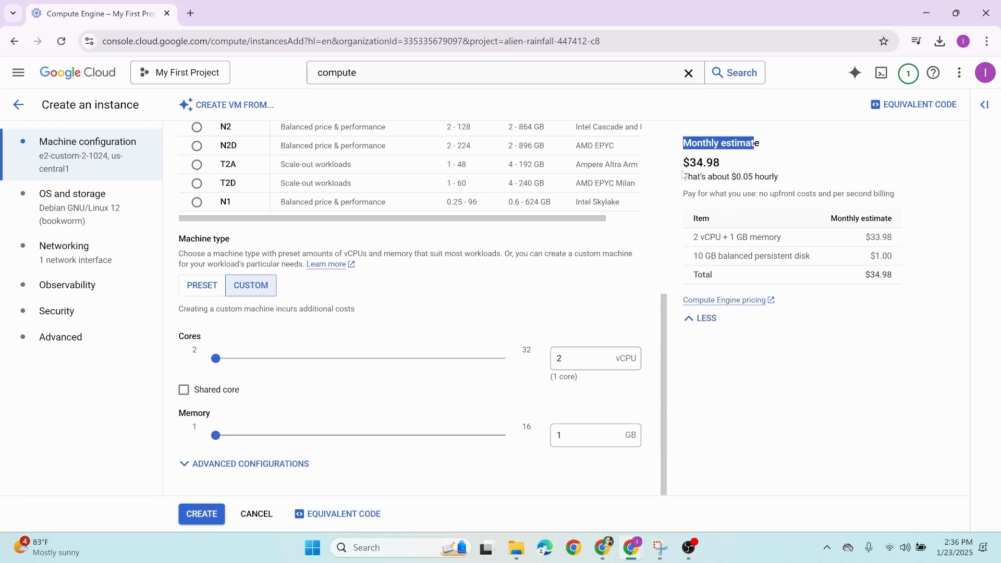
{"action": "left_click", "coordinate": [201, 292]}
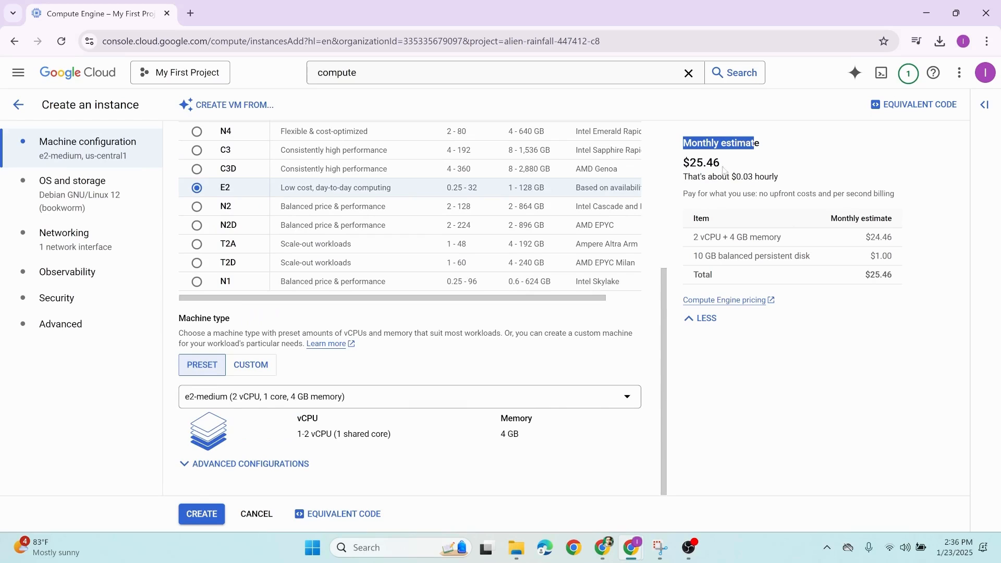
{"action": "left_click_drag", "start_coordinate": [686, 163], "coordinate": [726, 168]}
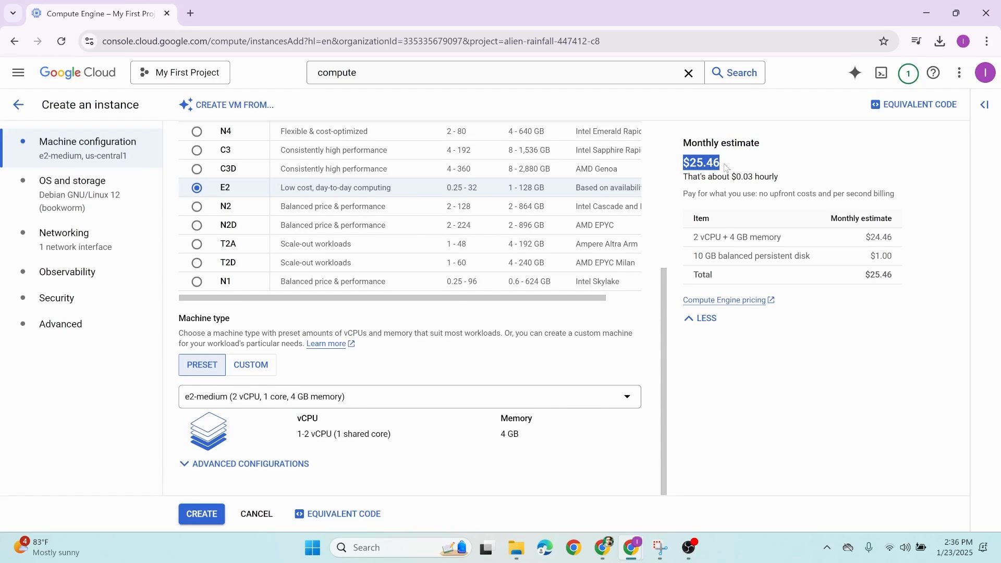
- Expand the advanced machine configurations and review the machine configuration settings for the instance
{"action": "left_click", "coordinate": [189, 469]}
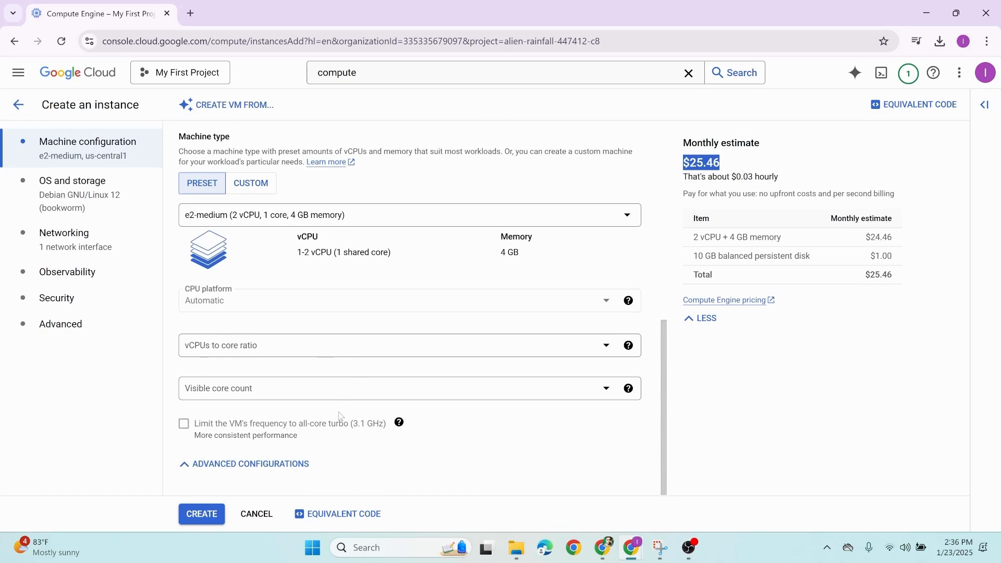
{"action": "scroll", "coordinate": [325, 382], "scroll_direction": "up", "scroll_amount": 4}
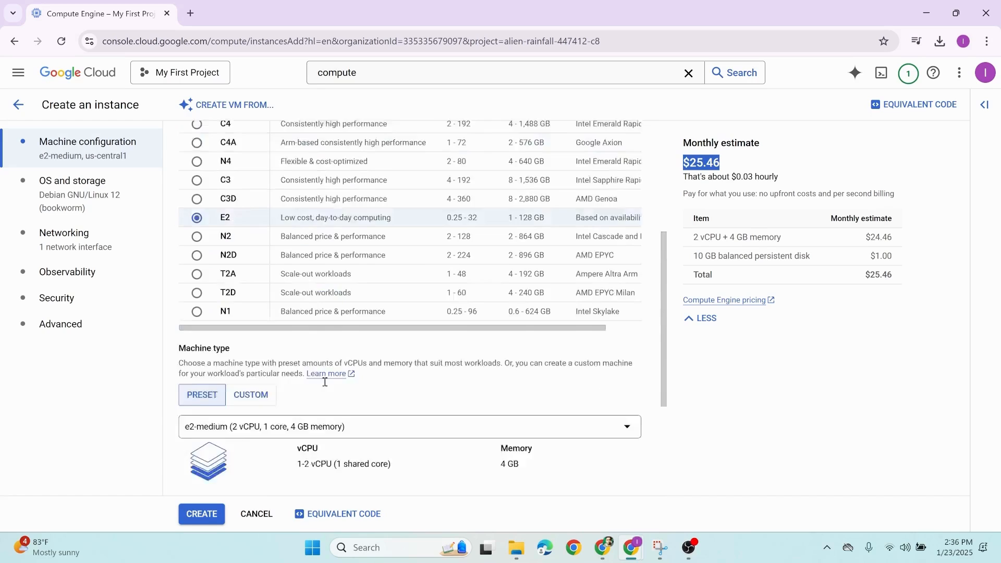
{"action": "scroll", "coordinate": [325, 383], "scroll_direction": "up", "scroll_amount": 4}
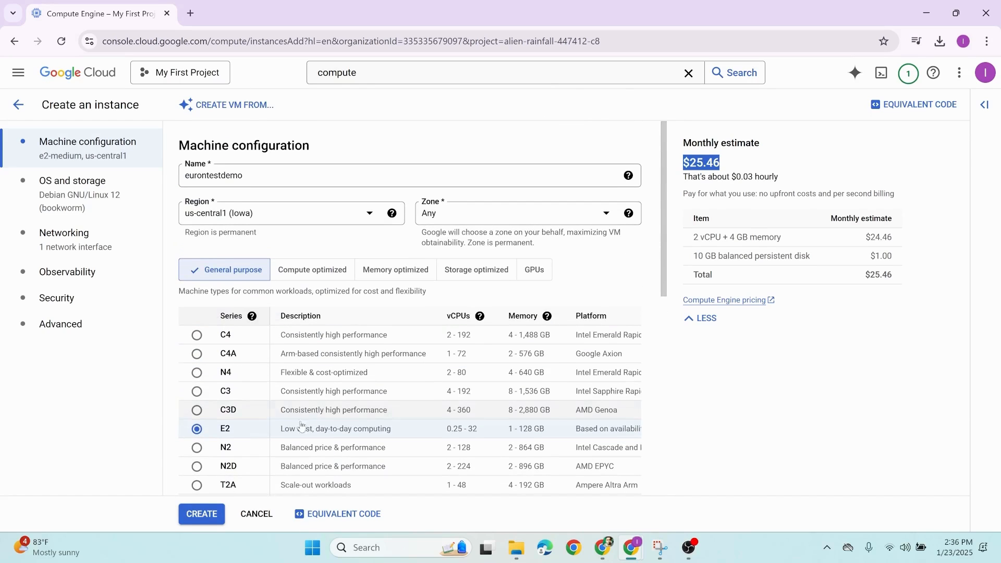
{"action": "scroll", "coordinate": [281, 417], "scroll_direction": "down", "scroll_amount": 5}
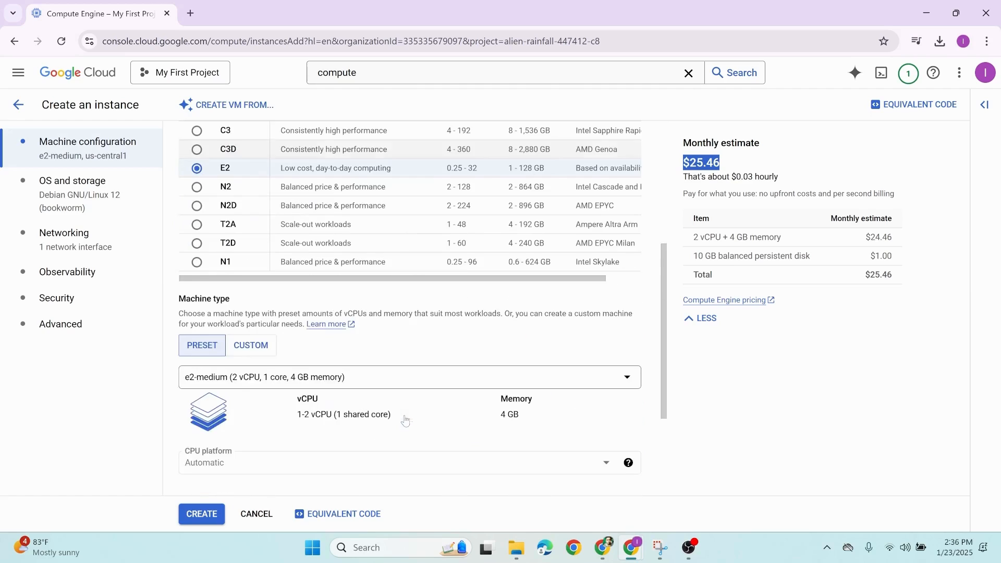
- Examine the operating system and storage settings, including the backup plan, disk type and image of the instance
{"action": "left_click", "coordinate": [80, 196]}
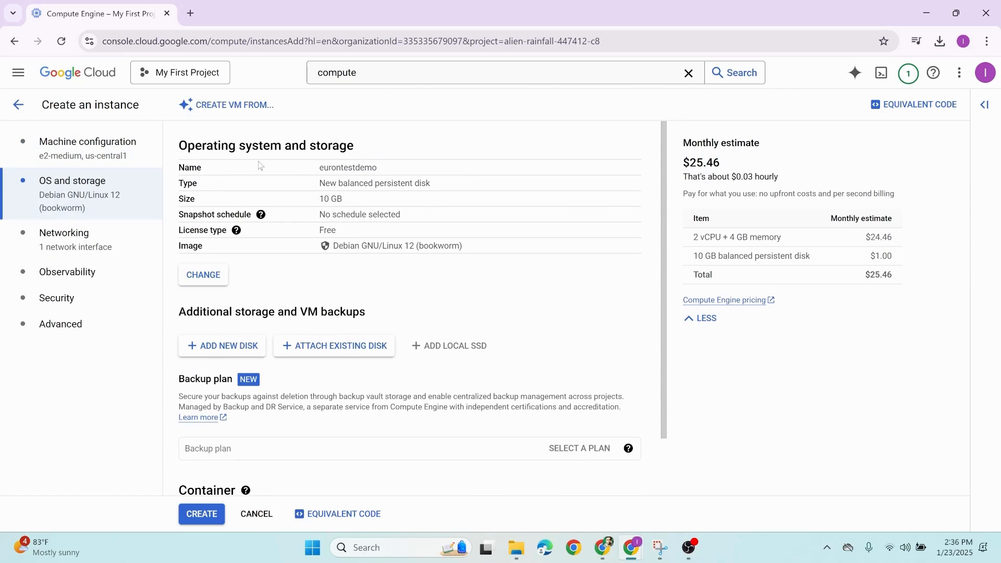
{"action": "scroll", "coordinate": [365, 270], "scroll_direction": "down", "scroll_amount": 2}
{"action": "left_click", "coordinate": [397, 386]}
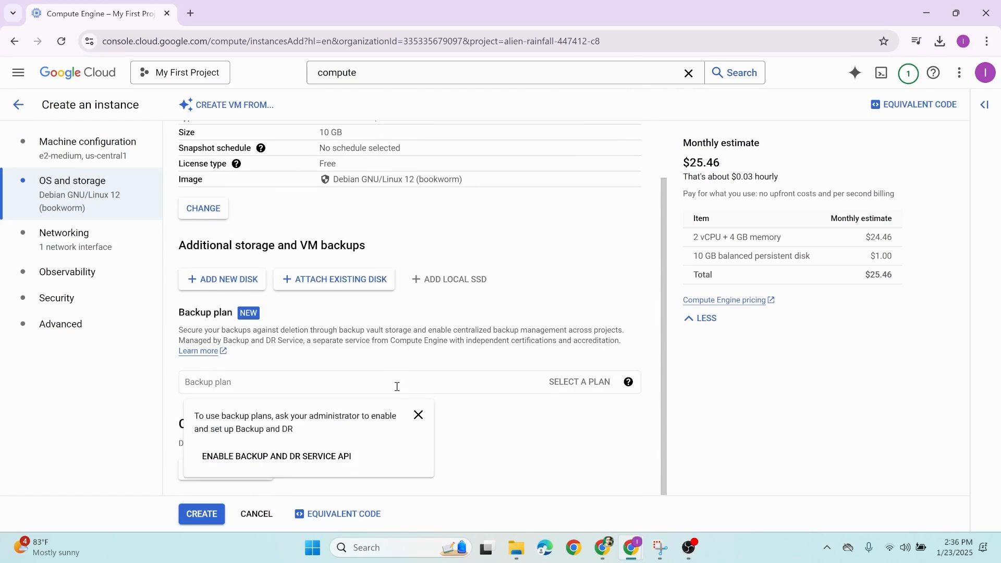
{"action": "scroll", "coordinate": [399, 386], "scroll_direction": "up", "scroll_amount": 1}
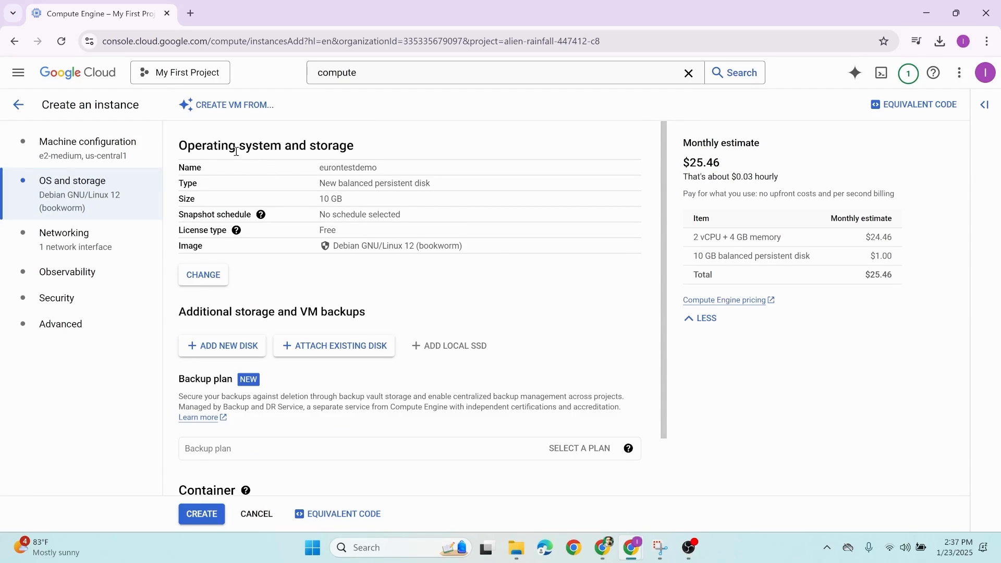
{"action": "left_click_drag", "start_coordinate": [317, 167], "coordinate": [380, 185]}
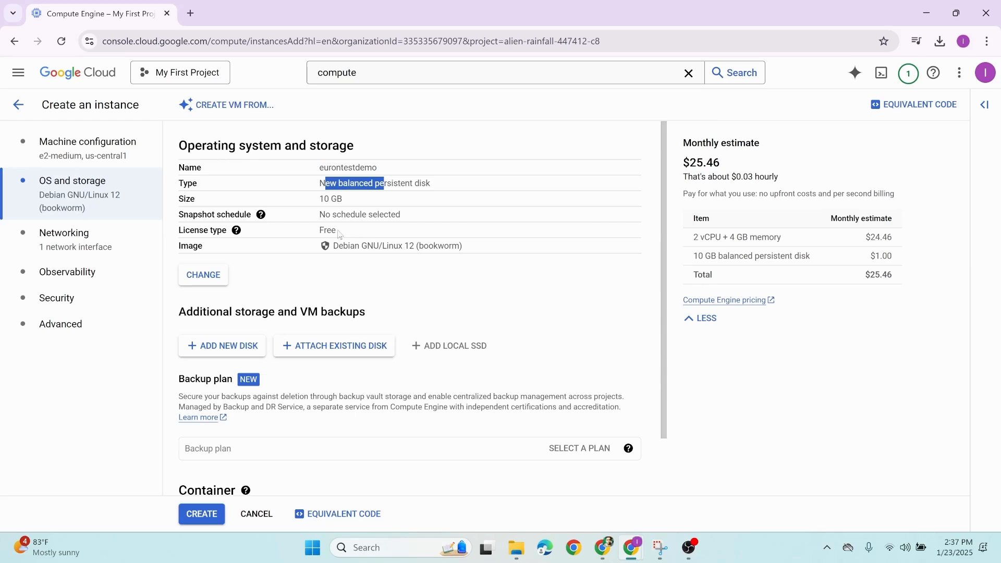
{"action": "left_click", "coordinate": [196, 250]}
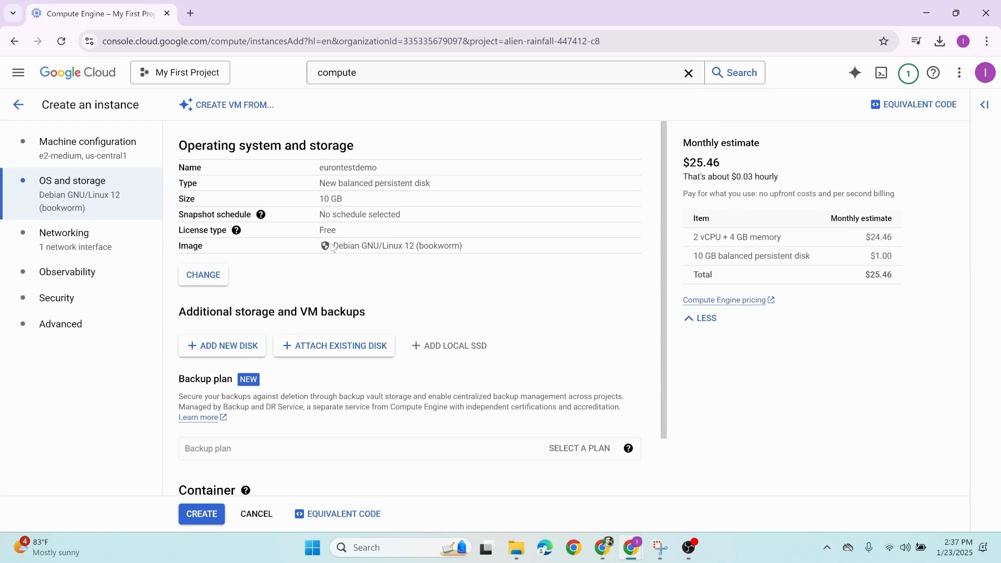
{"action": "left_click_drag", "start_coordinate": [336, 246], "coordinate": [365, 245]}
{"action": "triple_click", "coordinate": [365, 245]}
{"action": "left_click", "coordinate": [376, 248]}
- Return to the machine configuration, choose the e2-medium shared-core preset and collapse the advanced configurations
{"action": "left_click", "coordinate": [83, 148]}
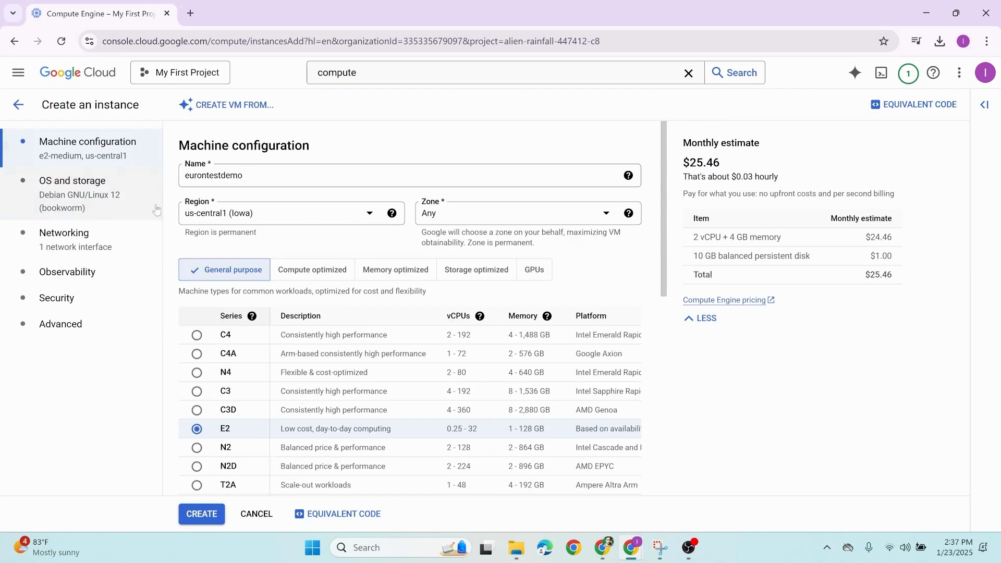
{"action": "scroll", "coordinate": [371, 328], "scroll_direction": "down", "scroll_amount": 5}
{"action": "scroll", "coordinate": [344, 365], "scroll_direction": "down", "scroll_amount": 3}
{"action": "scroll", "coordinate": [338, 378], "scroll_direction": "up", "scroll_amount": 3}
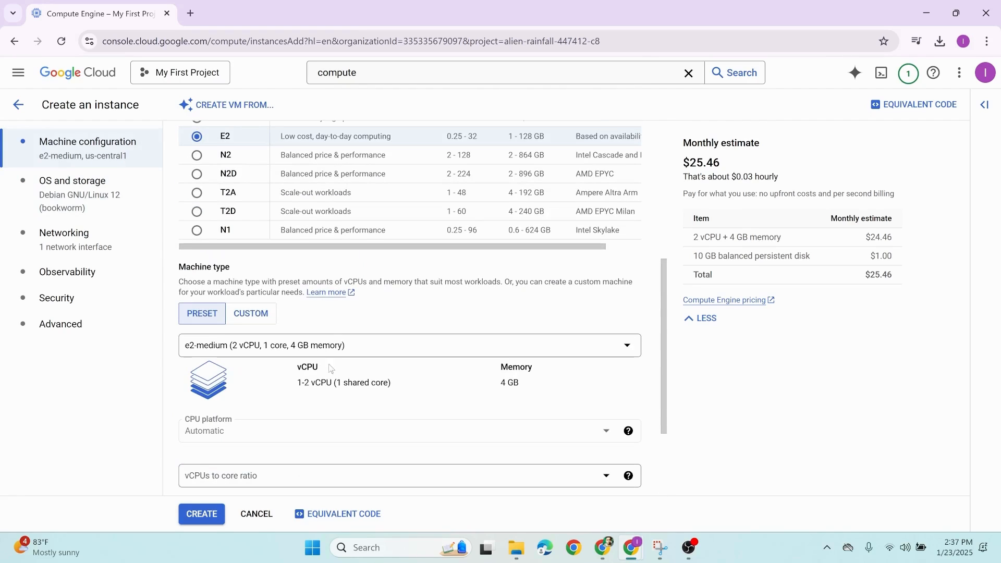
{"action": "left_click", "coordinate": [389, 346]}
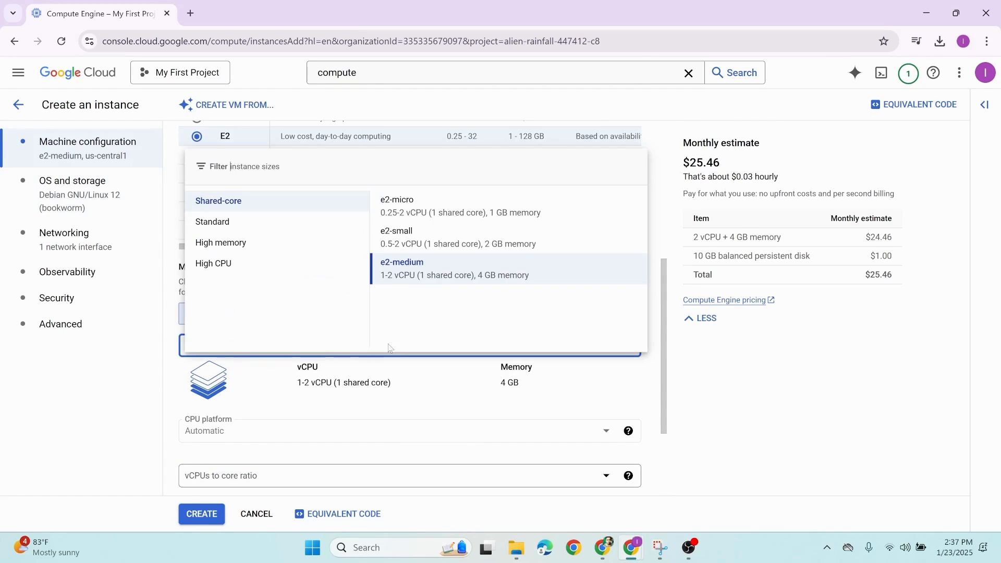
{"action": "left_click", "coordinate": [477, 271]}
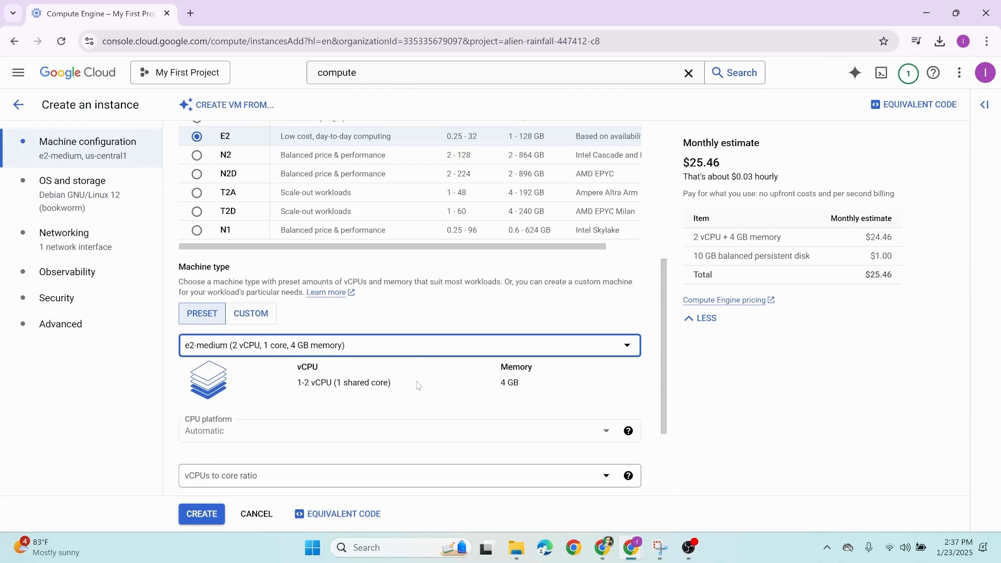
{"action": "scroll", "coordinate": [418, 386], "scroll_direction": "down", "scroll_amount": 3}
{"action": "left_click", "coordinate": [250, 463]}
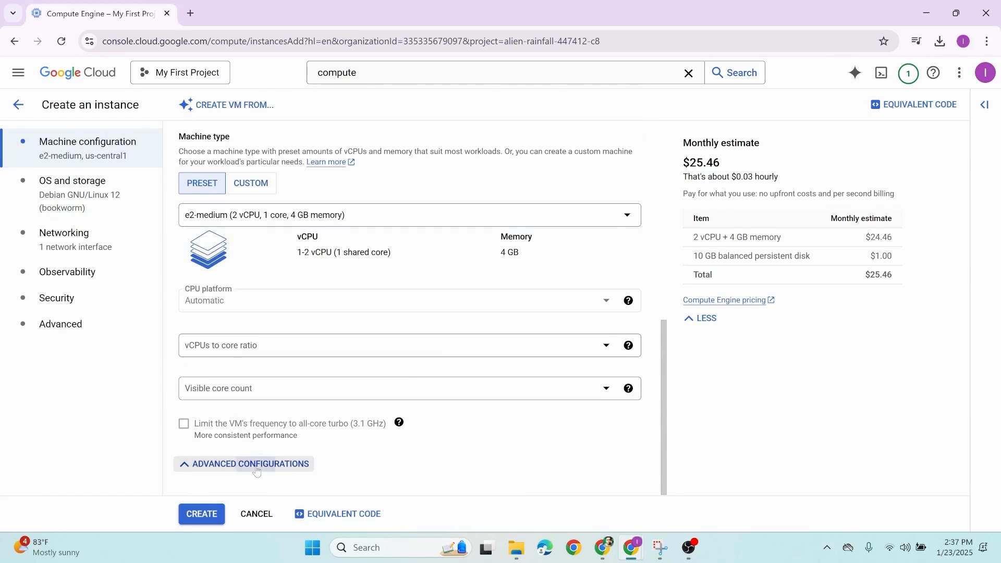
{"action": "scroll", "coordinate": [408, 430], "scroll_direction": "up", "scroll_amount": 5}
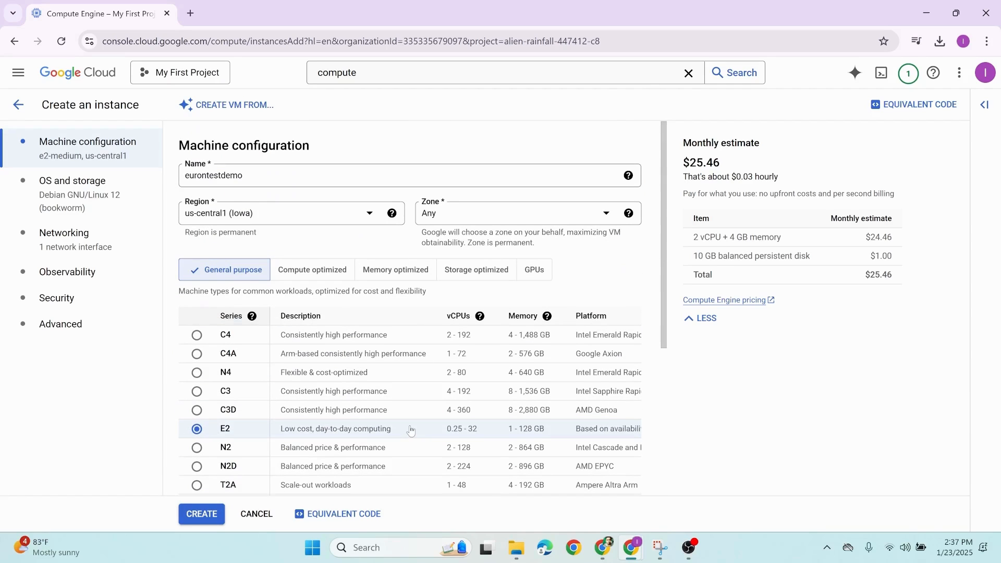
- Open the boot disk settings for changing the instance's operating system image
{"action": "left_click", "coordinate": [56, 194]}
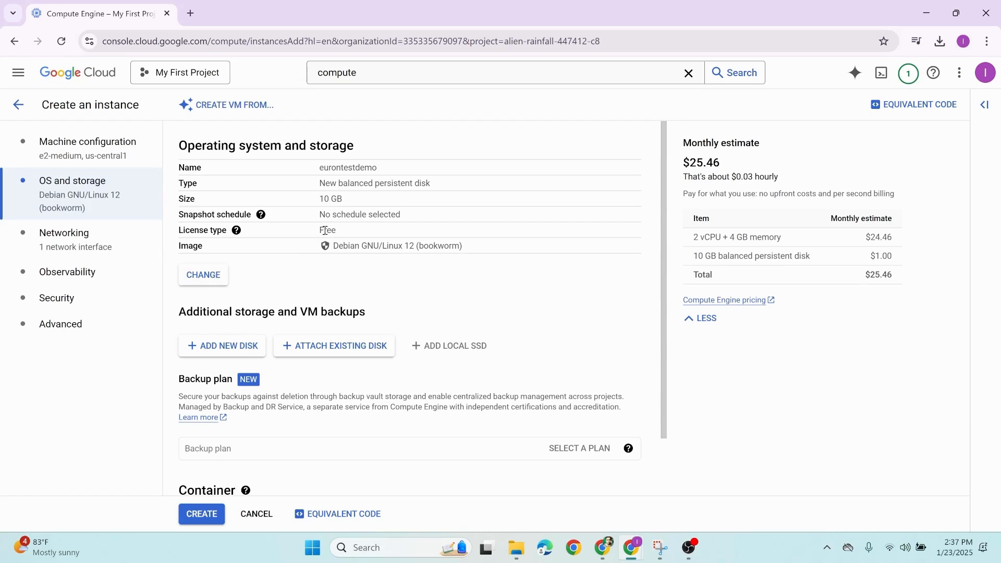
{"action": "left_click_drag", "start_coordinate": [332, 246], "coordinate": [480, 249]}
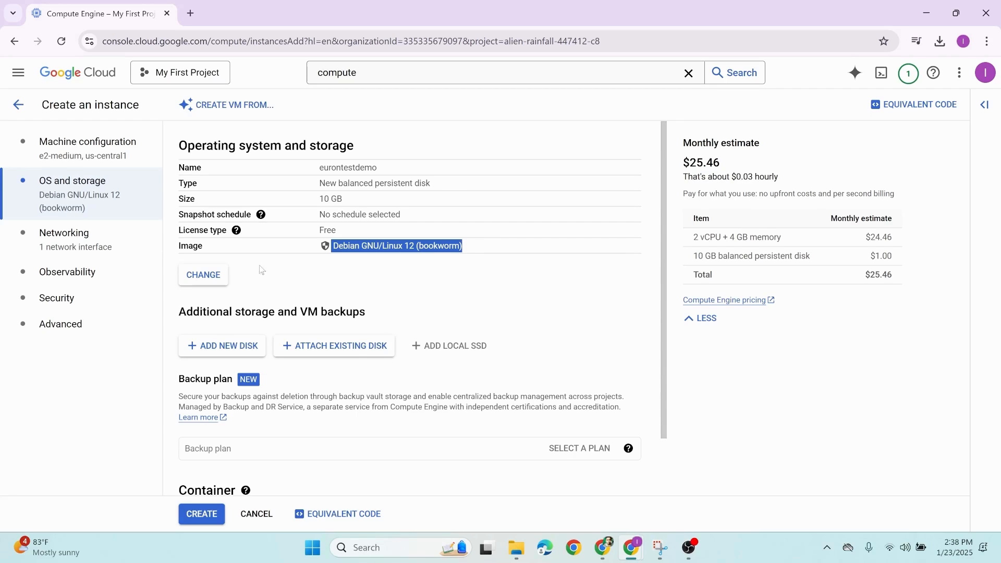
{"action": "left_click", "coordinate": [212, 285]}
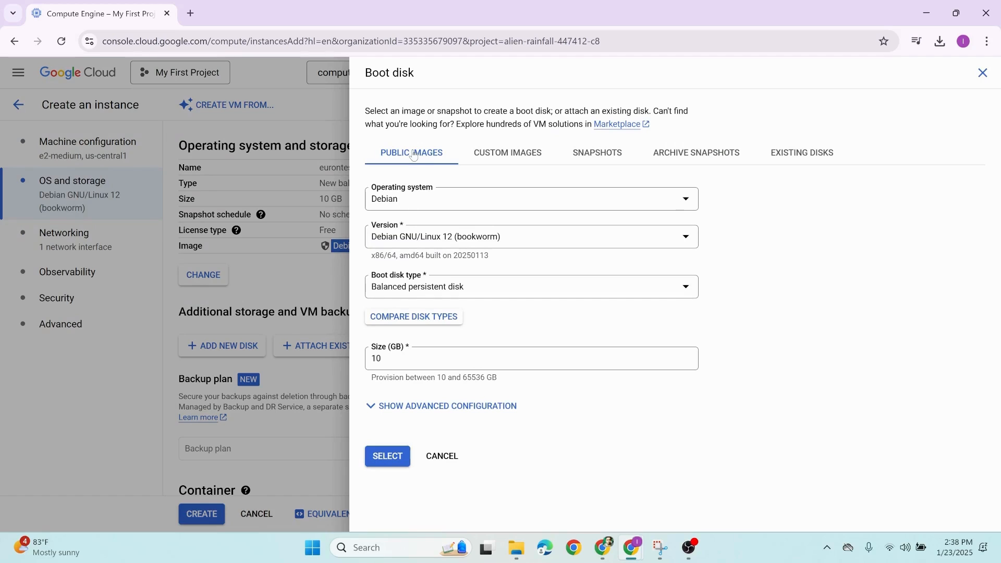
- Examine the operating systems available as public boot disk images and keep Debian selected
{"action": "left_click", "coordinate": [411, 207]}
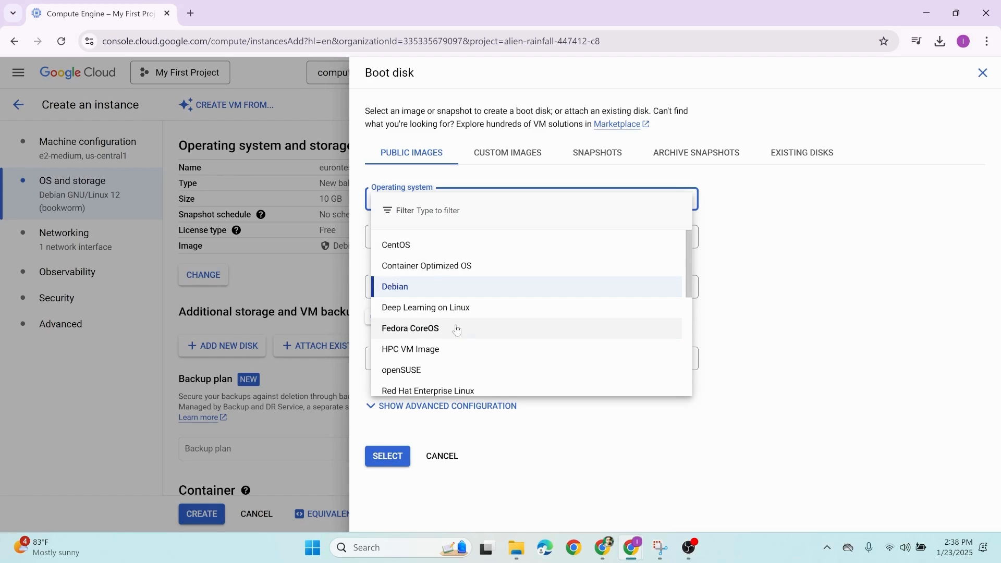
{"action": "scroll", "coordinate": [459, 336], "scroll_direction": "down", "scroll_amount": 5}
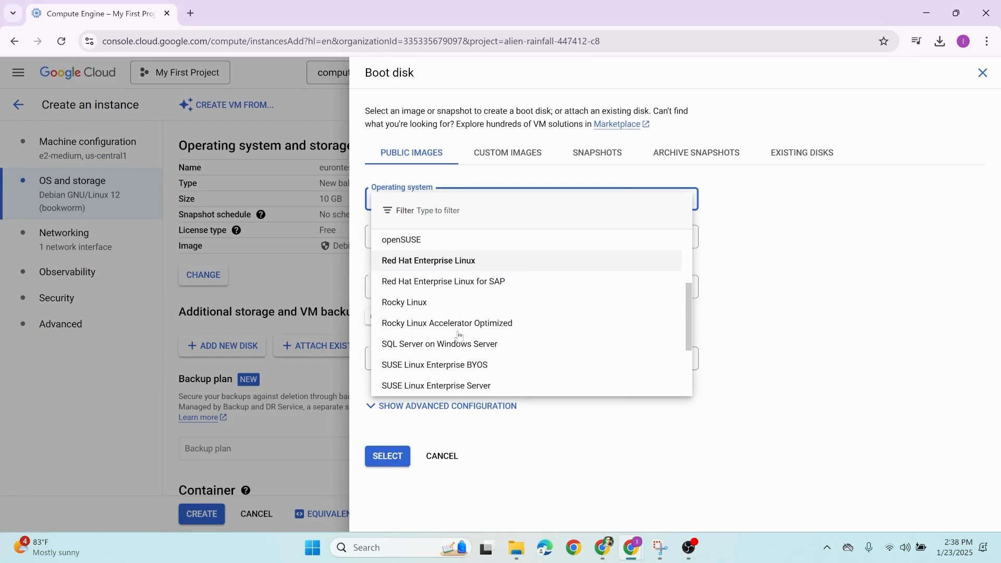
{"action": "scroll", "coordinate": [429, 309], "scroll_direction": "down", "scroll_amount": 2}
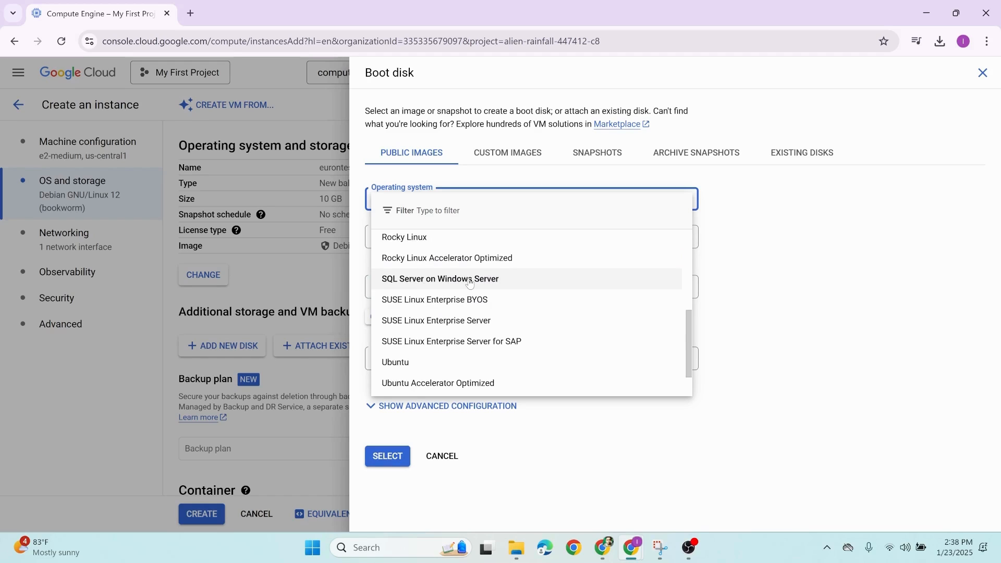
{"action": "scroll", "coordinate": [471, 287], "scroll_direction": "down", "scroll_amount": 1}
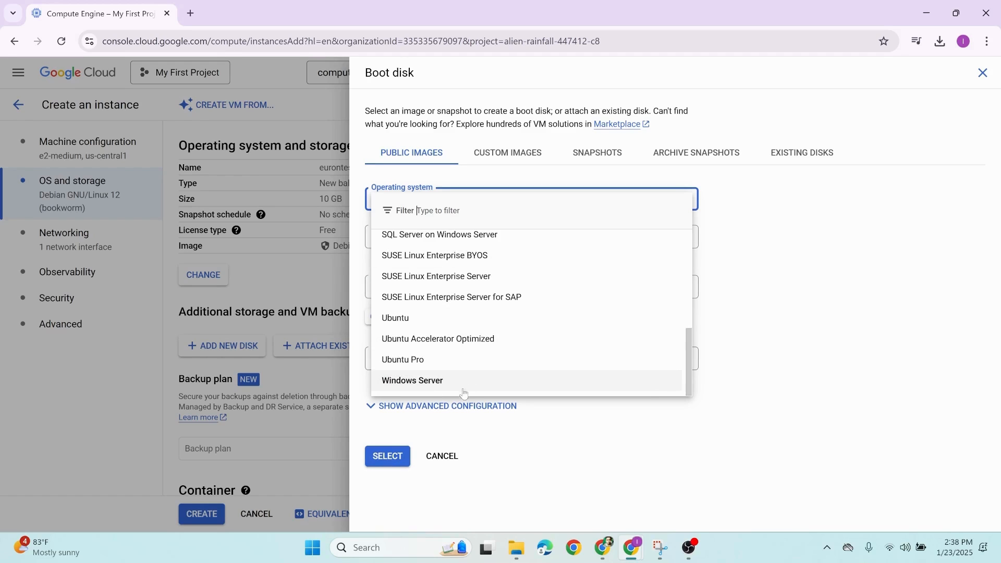
{"action": "scroll", "coordinate": [480, 393], "scroll_direction": "up", "scroll_amount": 5}
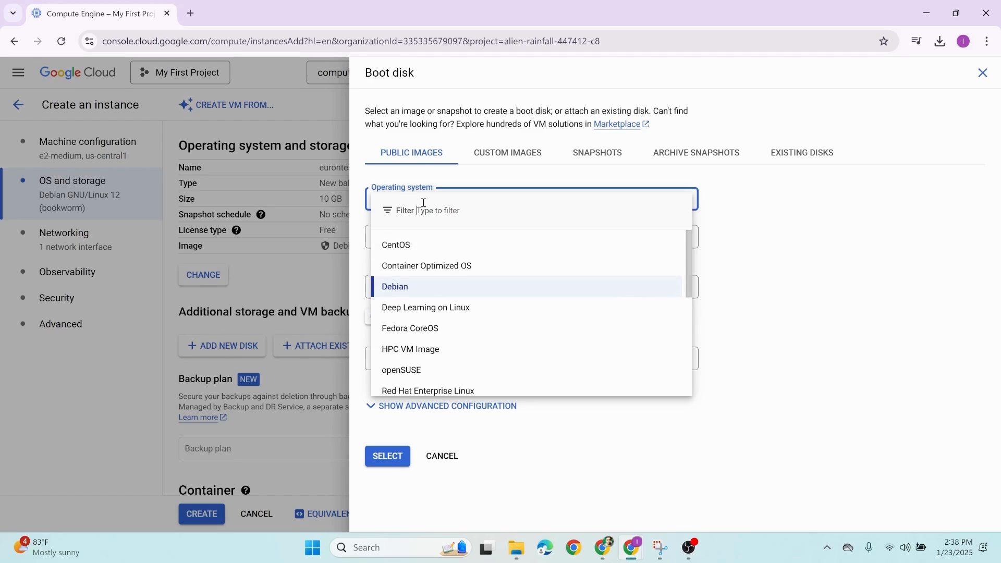
{"action": "left_click", "coordinate": [412, 288]}
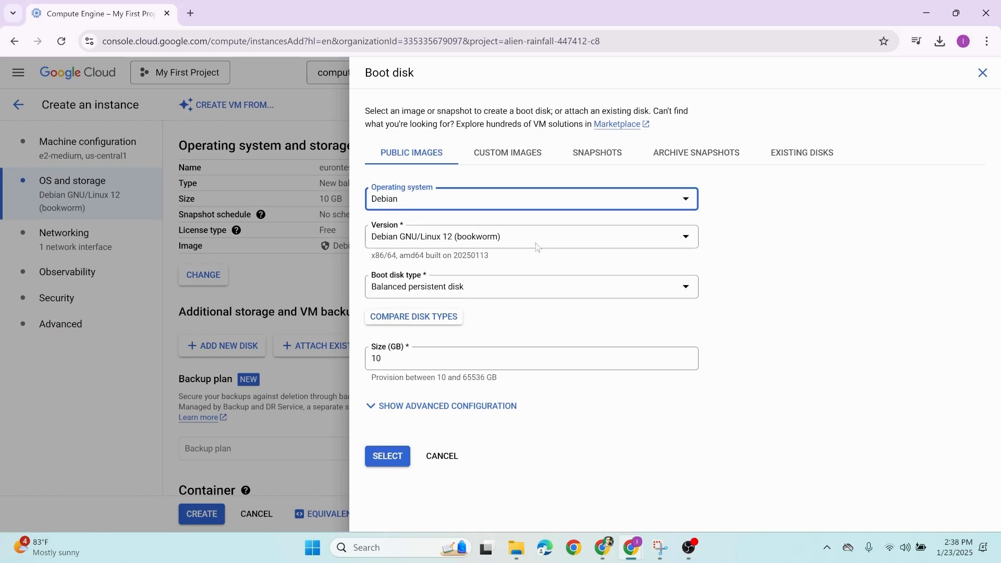
- Look through the custom images, snapshots, archive snapshots and existing disks as boot sources, and return to the public images
{"action": "left_click", "coordinate": [498, 163]}
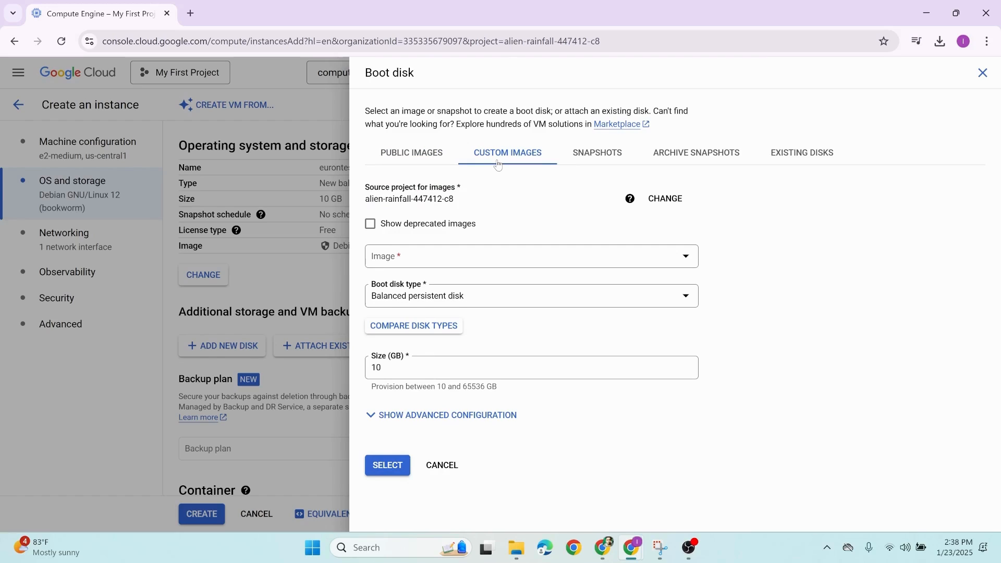
{"action": "left_click", "coordinate": [597, 161]}
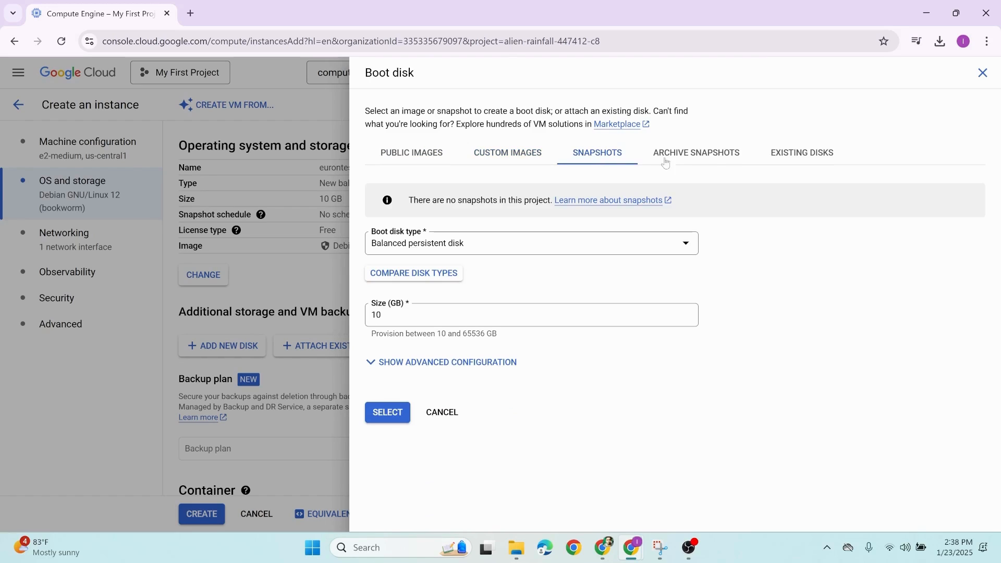
{"action": "left_click", "coordinate": [706, 158]}
{"action": "left_click", "coordinate": [811, 160]}
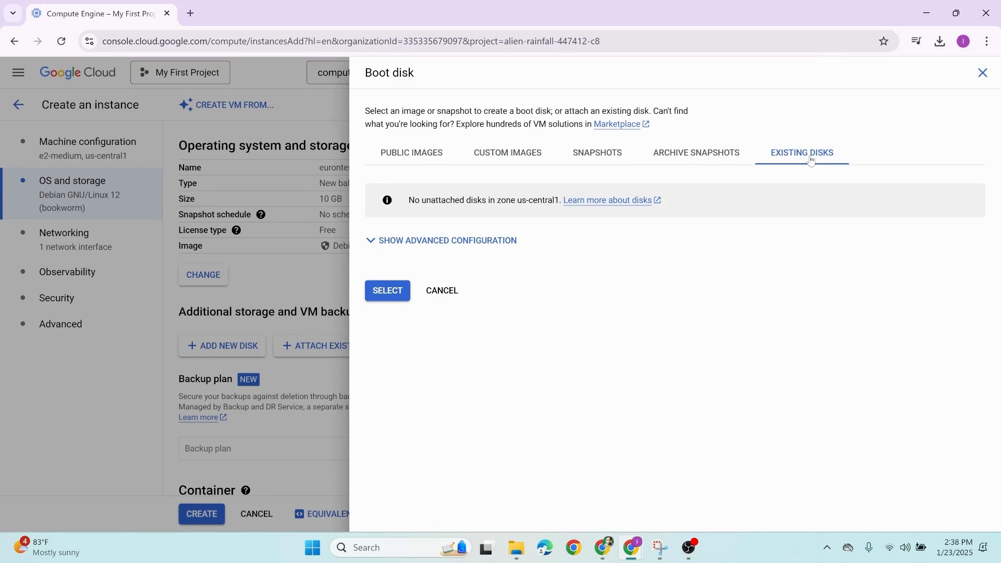
{"action": "left_click", "coordinate": [425, 158]}
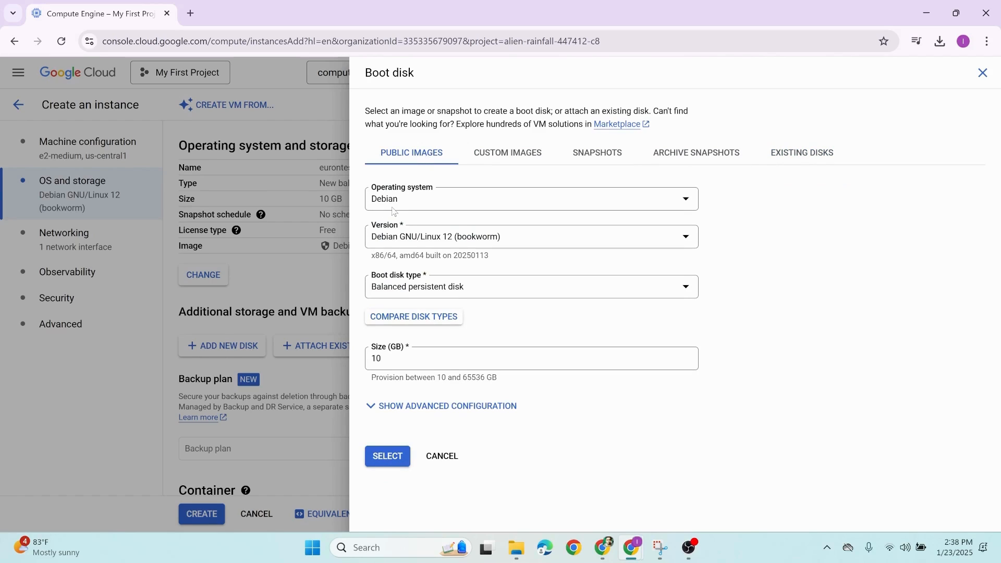
- Keep Debian with version Debian GNU/Linux 12 (bookworm), x86/64, apply the boot disk settings and check the monthly estimate
{"action": "left_click", "coordinate": [409, 241]}
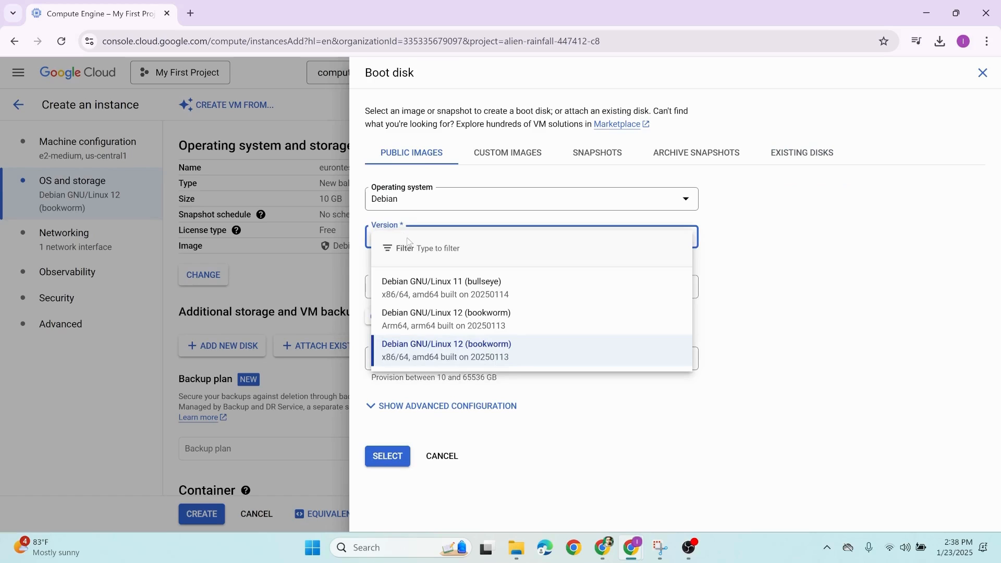
{"action": "left_click", "coordinate": [746, 257]}
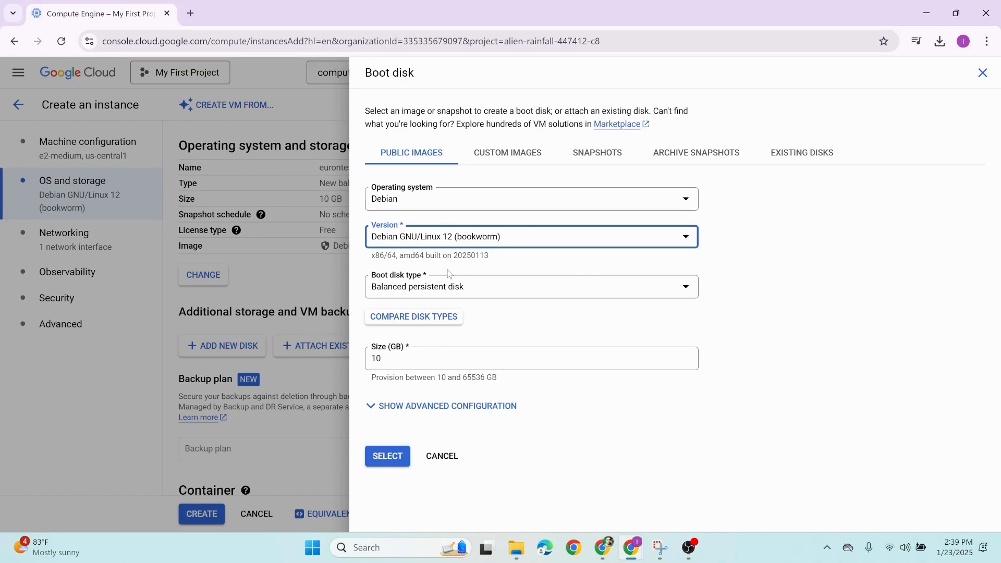
{"action": "left_click", "coordinate": [429, 197]}
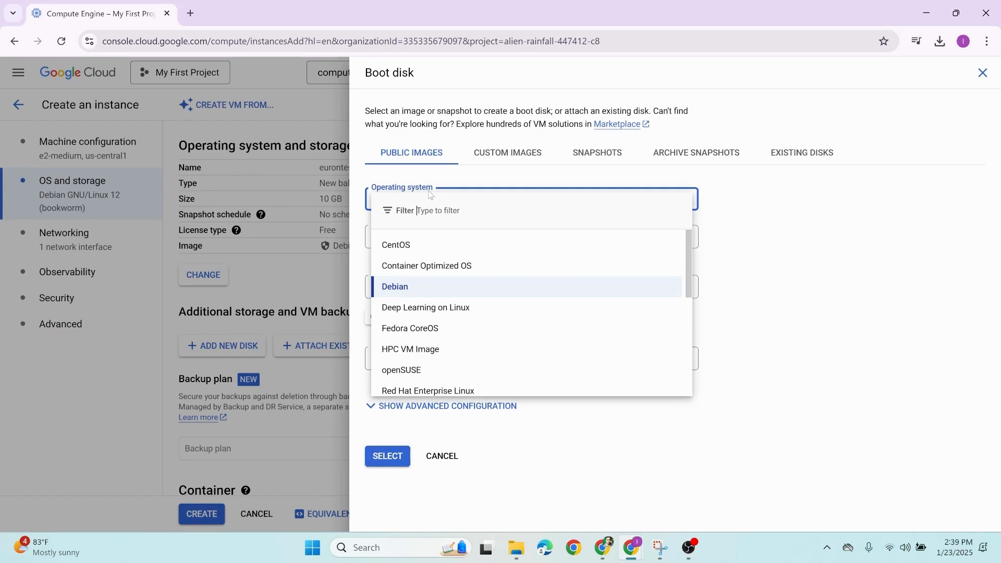
{"action": "left_click", "coordinate": [461, 287]}
{"action": "left_click", "coordinate": [418, 235]}
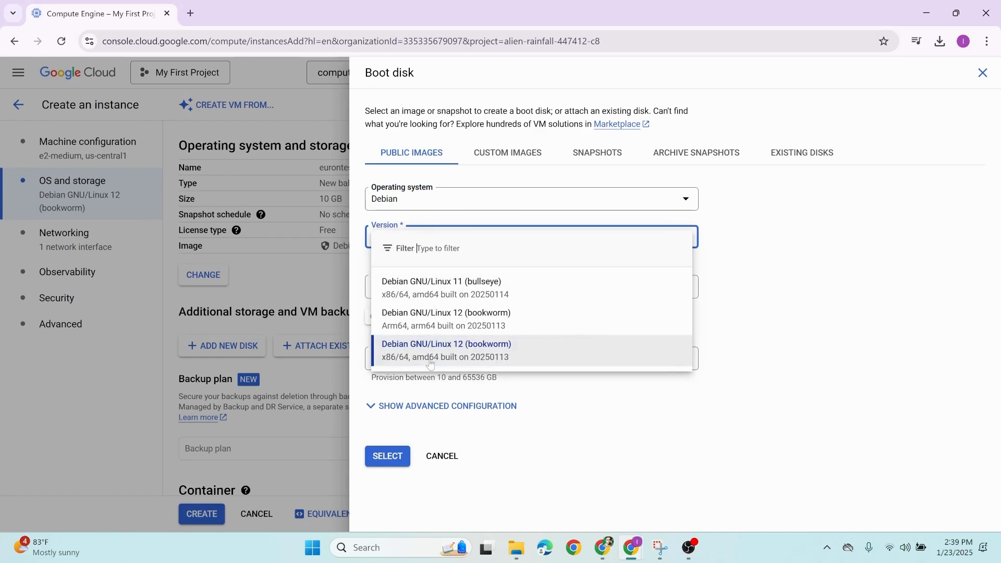
{"action": "left_click", "coordinate": [793, 267]}
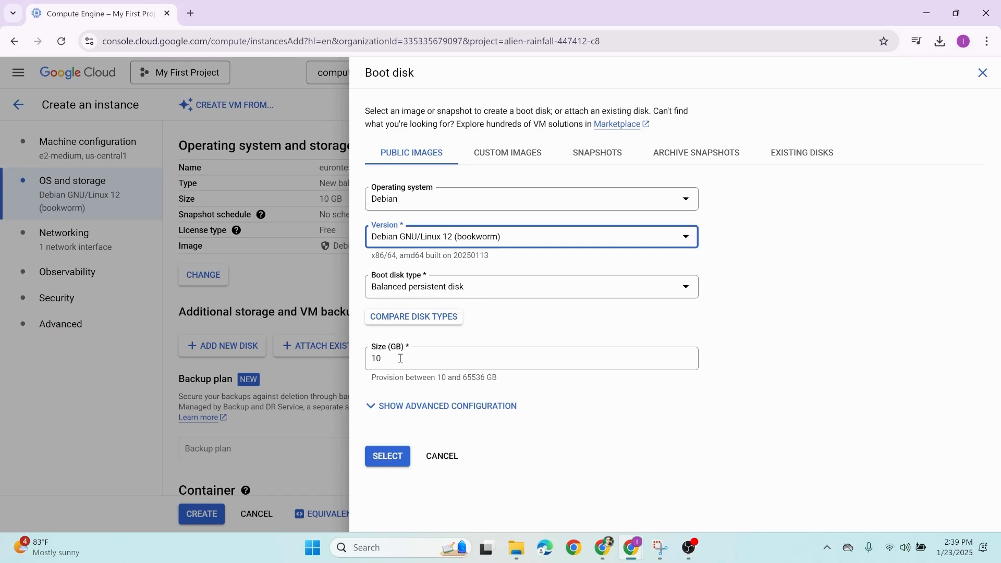
{"action": "left_click", "coordinate": [387, 458]}
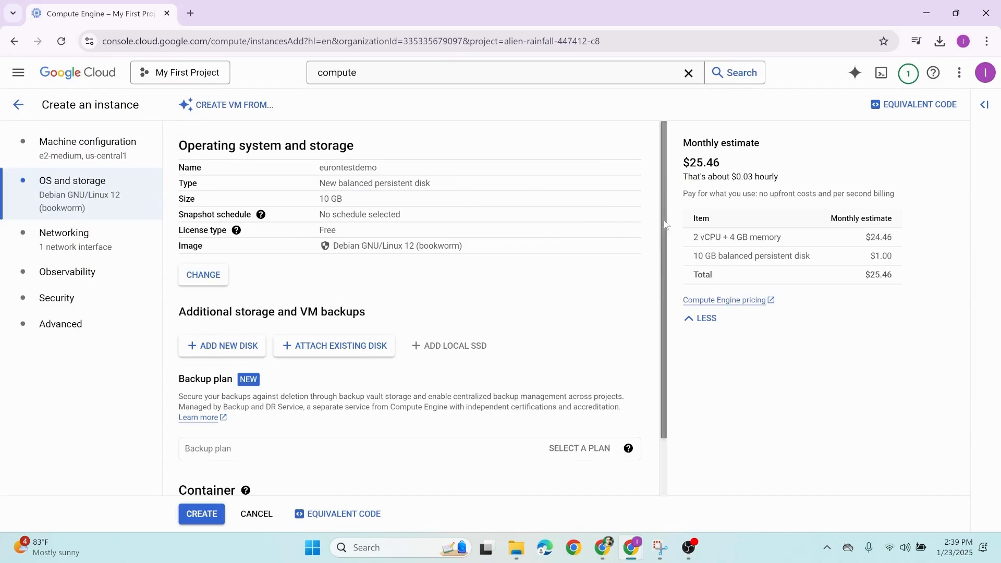
{"action": "left_click_drag", "start_coordinate": [683, 163], "coordinate": [729, 165]}
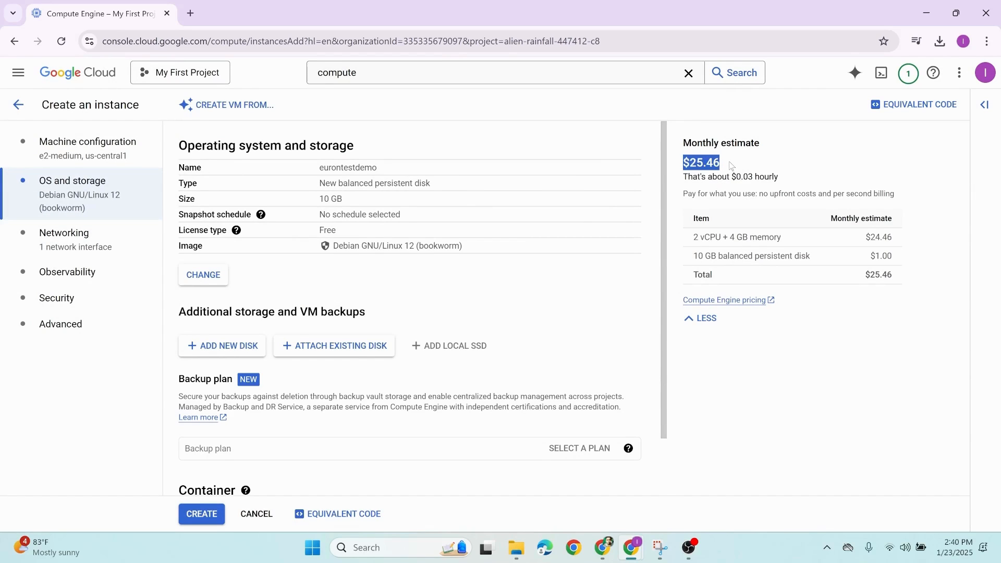
- Allow HTTP traffic through the firewall in the instance's networking settings and review the remaining network options
{"action": "left_click", "coordinate": [65, 232]}
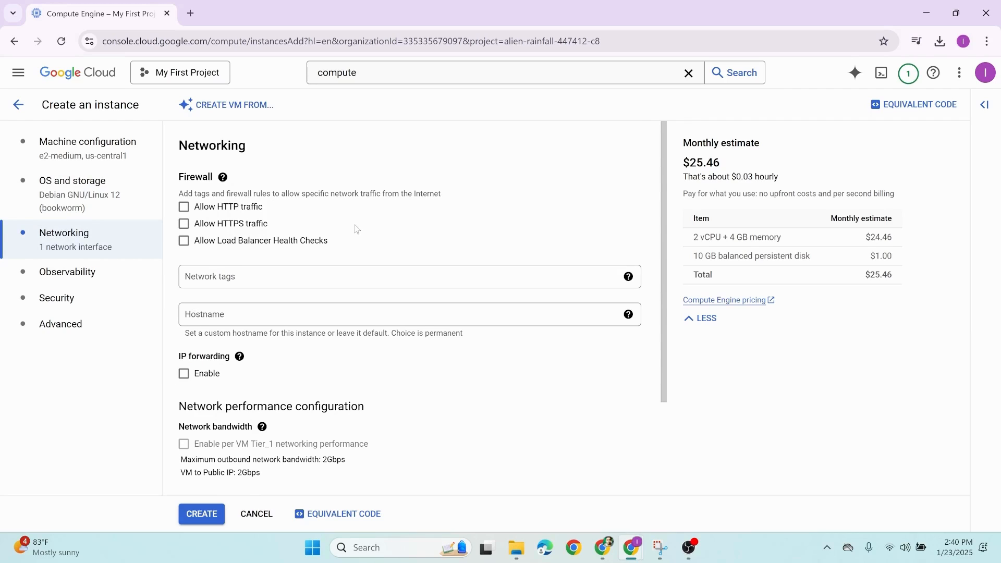
{"action": "left_click", "coordinate": [184, 208]}
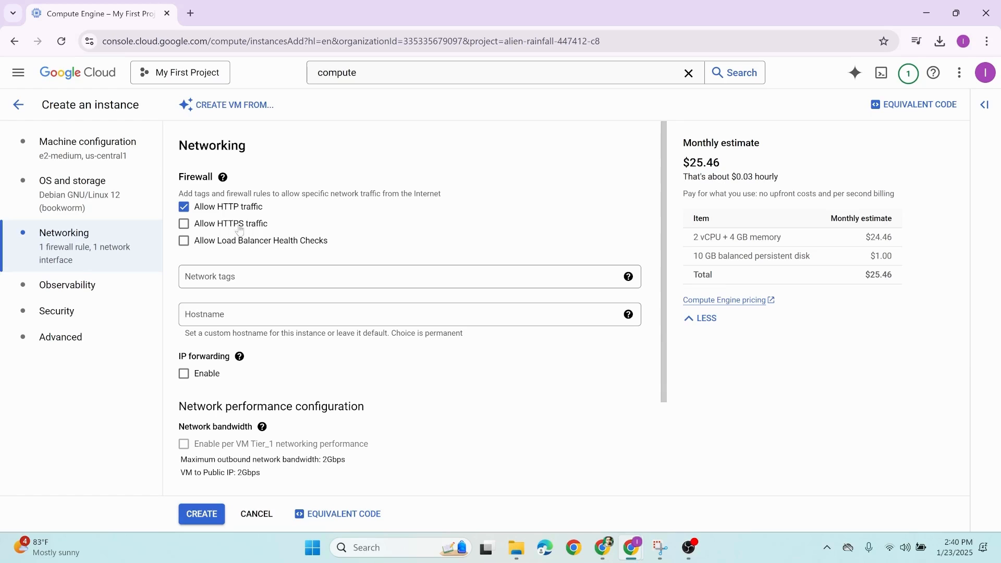
{"action": "scroll", "coordinate": [562, 388], "scroll_direction": "down", "scroll_amount": 3}
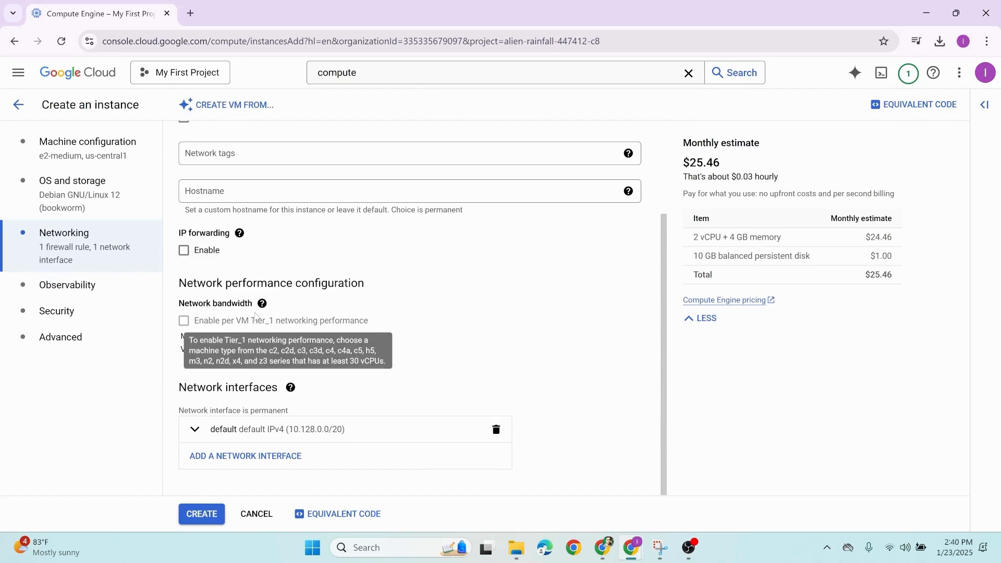
{"action": "scroll", "coordinate": [386, 384], "scroll_direction": "up", "scroll_amount": 3}
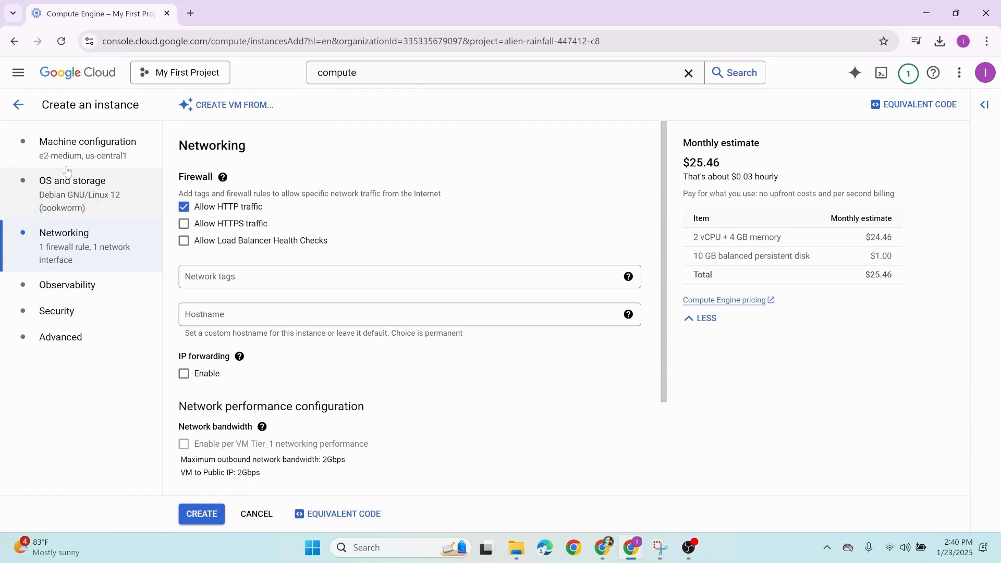
- Review the observability, security and advanced settings of the new instance
{"action": "left_click", "coordinate": [78, 287]}
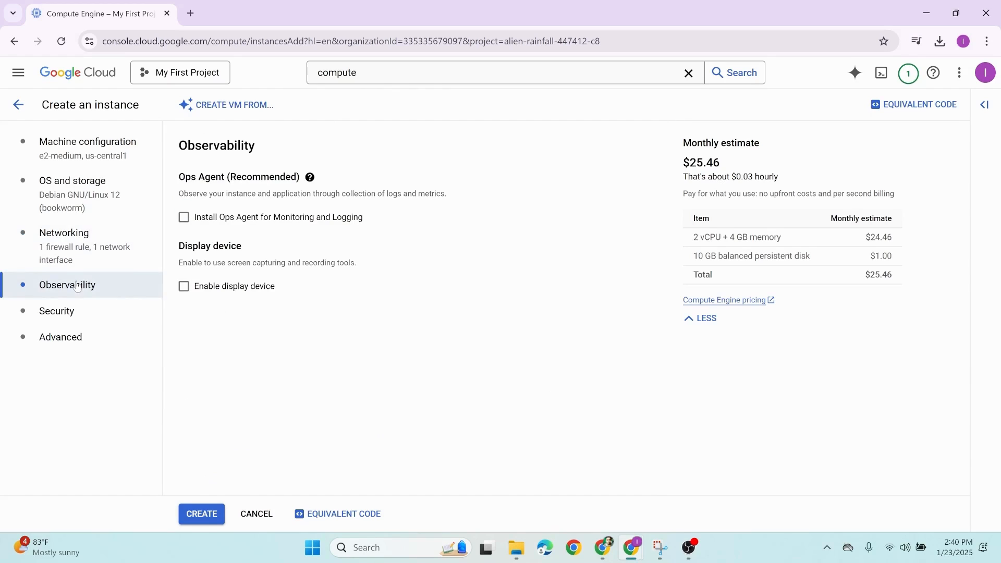
{"action": "left_click", "coordinate": [90, 316]}
{"action": "scroll", "coordinate": [447, 371], "scroll_direction": "down", "scroll_amount": 4}
{"action": "scroll", "coordinate": [449, 371], "scroll_direction": "up", "scroll_amount": 4}
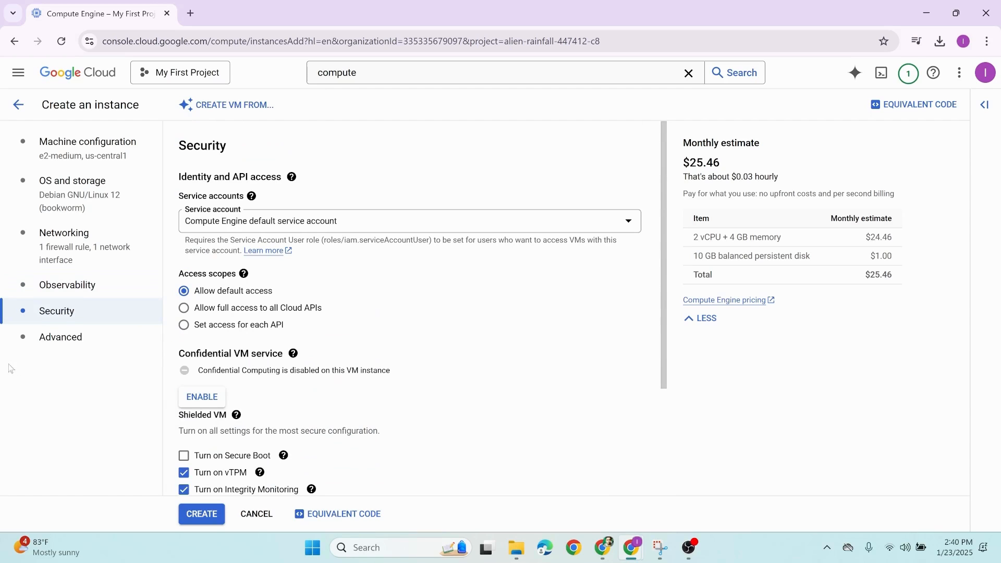
{"action": "left_click", "coordinate": [67, 340]}
{"action": "scroll", "coordinate": [422, 312], "scroll_direction": "down", "scroll_amount": 5}
{"action": "scroll", "coordinate": [422, 312], "scroll_direction": "up", "scroll_amount": 5}
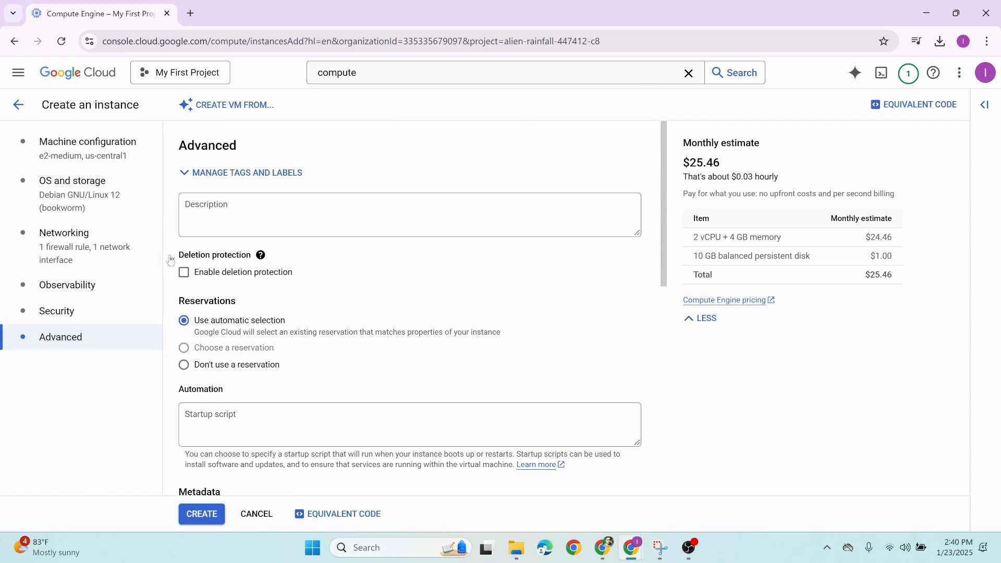
- Recheck the machine configuration and the networking settings of the new instance
{"action": "left_click", "coordinate": [80, 155]}
{"action": "scroll", "coordinate": [336, 278], "scroll_direction": "down", "scroll_amount": 2}
{"action": "scroll", "coordinate": [350, 319], "scroll_direction": "up", "scroll_amount": 2}
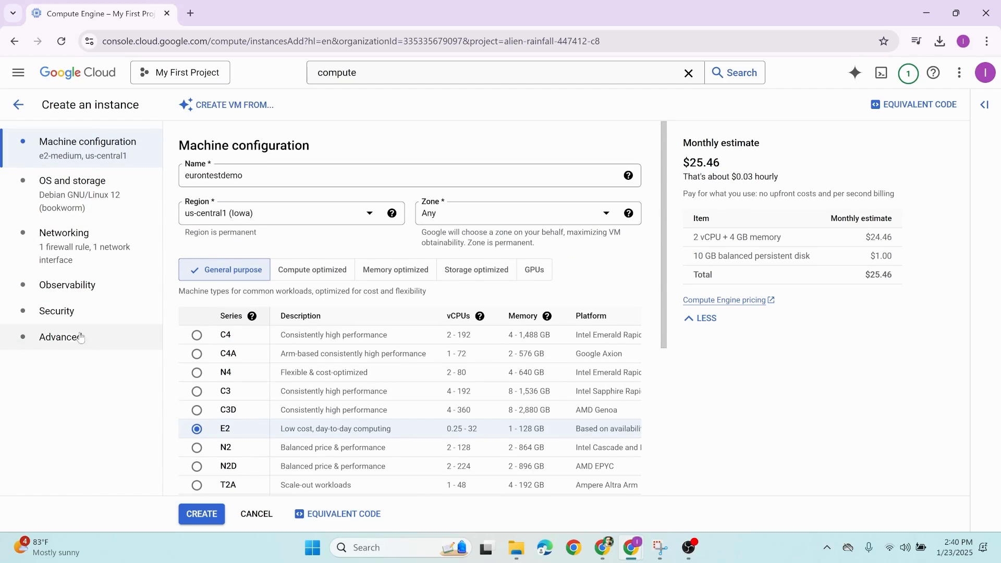
{"action": "left_click", "coordinate": [86, 252]}
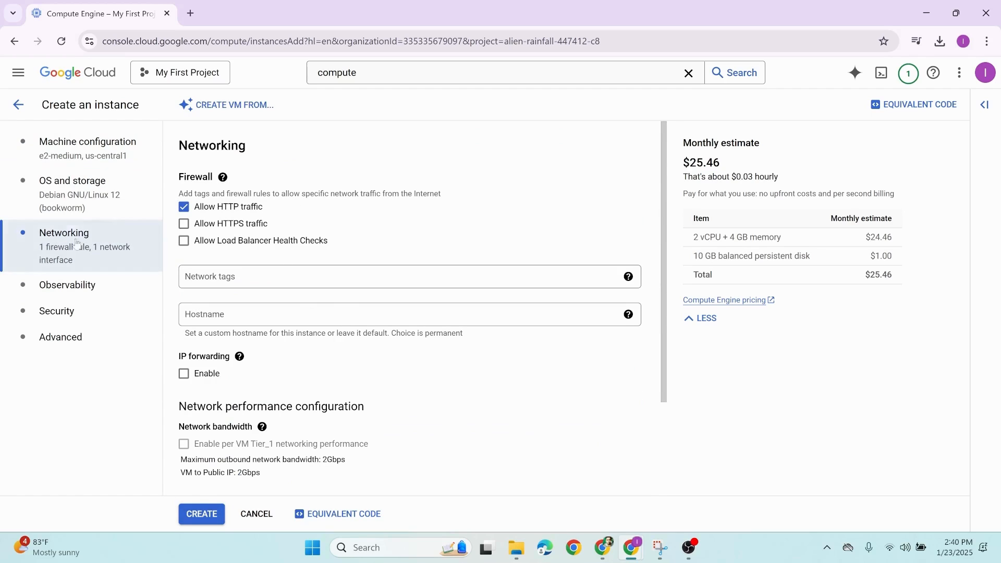
- Return to the machine configuration, check the name eurontestdemo and create the VM instance
{"action": "left_click", "coordinate": [74, 168]}
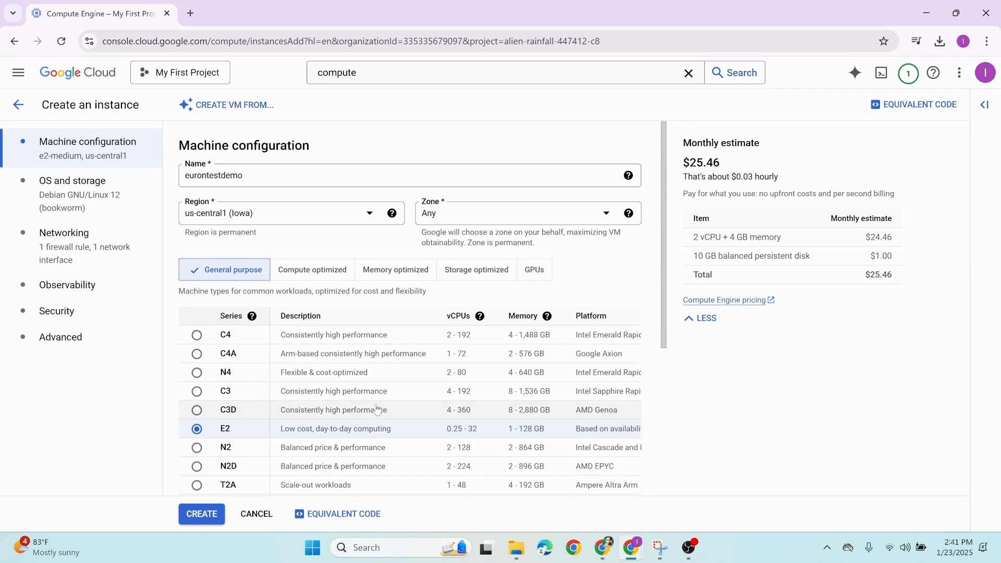
{"action": "left_click", "coordinate": [268, 171]}
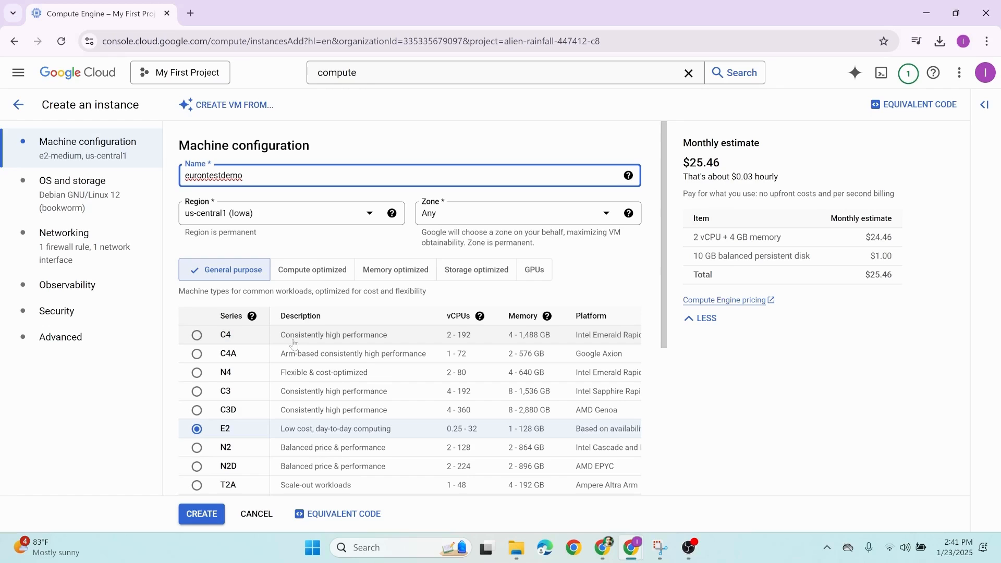
{"action": "left_click", "coordinate": [99, 418]}
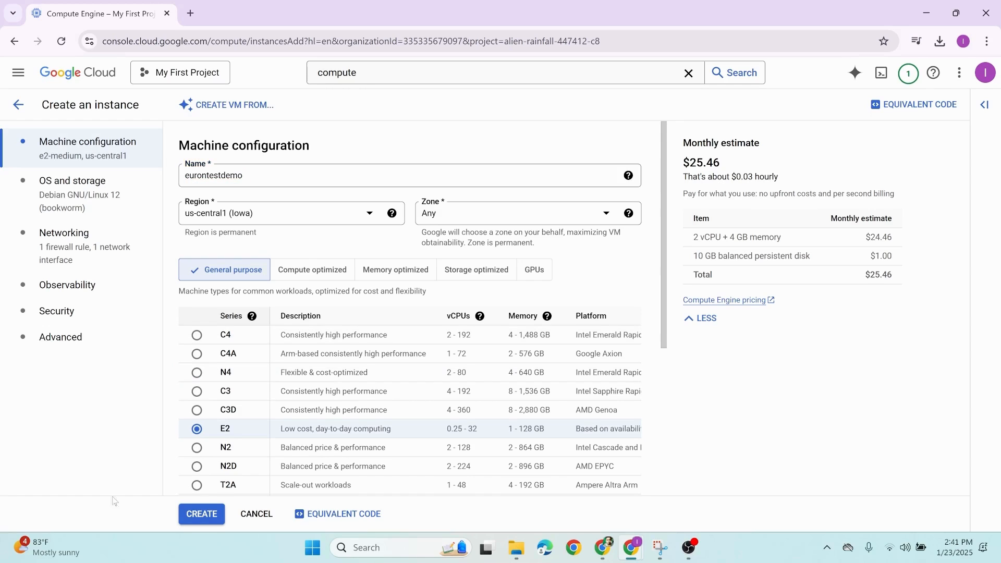
{"action": "left_click", "coordinate": [202, 516]}
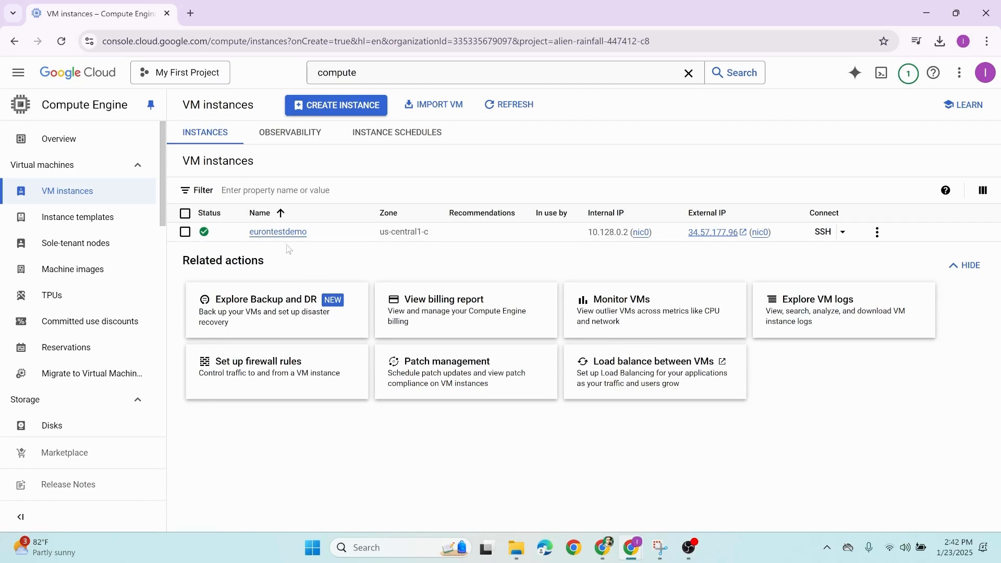
- From the console home page, find Compute Engine through search and open the details of the eurontestdemo VM instance
{"action": "left_click", "coordinate": [80, 80]}
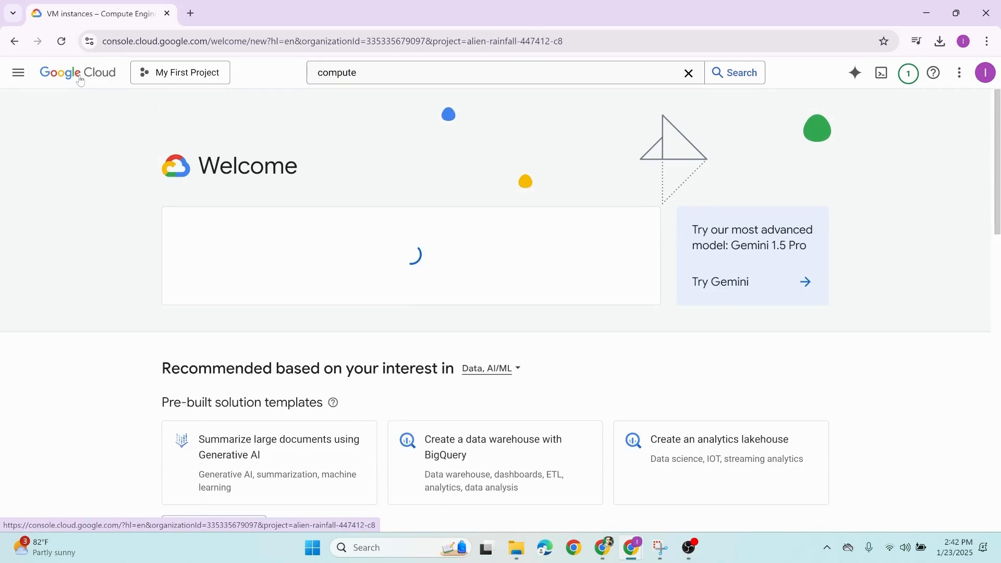
{"action": "left_click", "coordinate": [394, 73]}
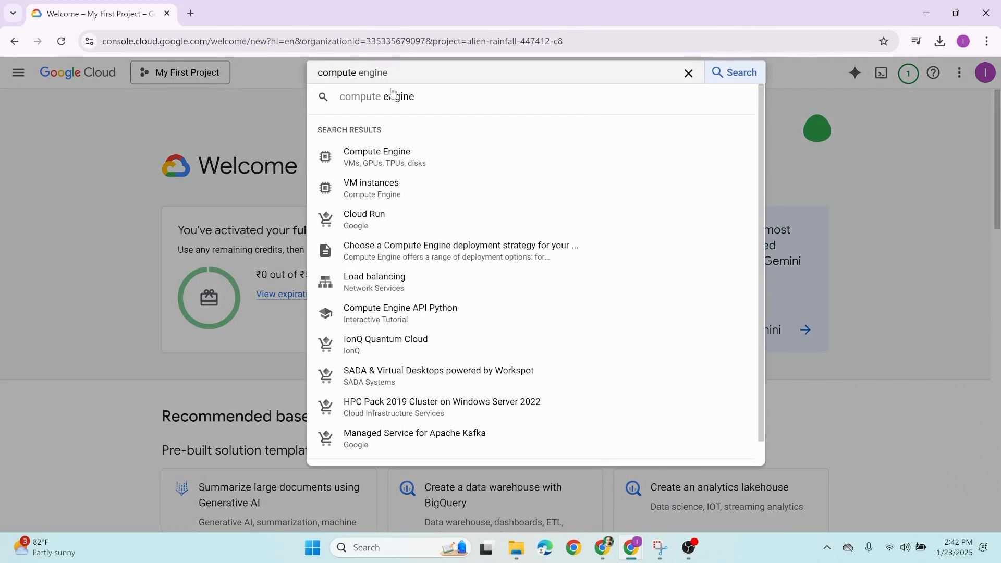
{"action": "left_click", "coordinate": [395, 160]}
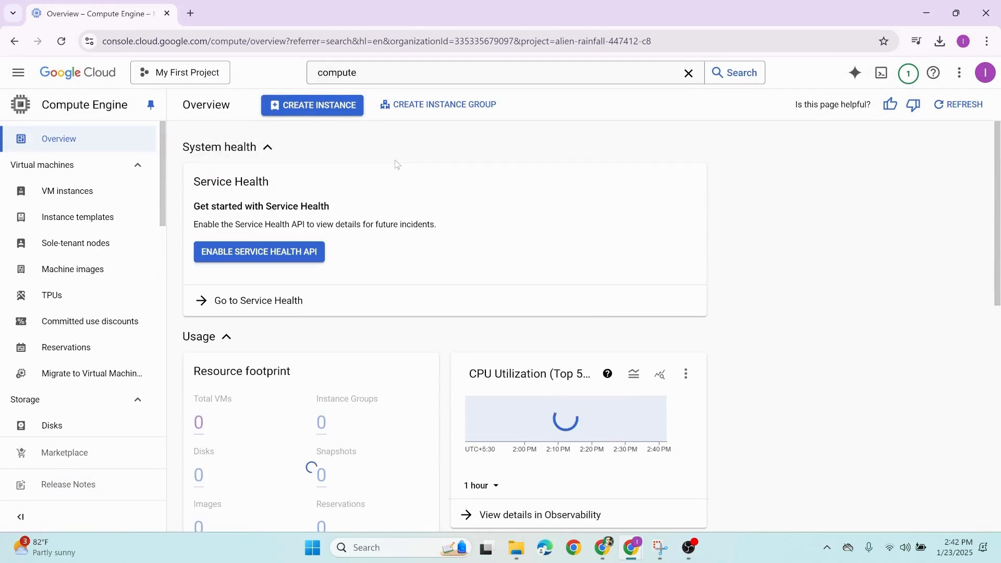
{"action": "left_click", "coordinate": [57, 201]}
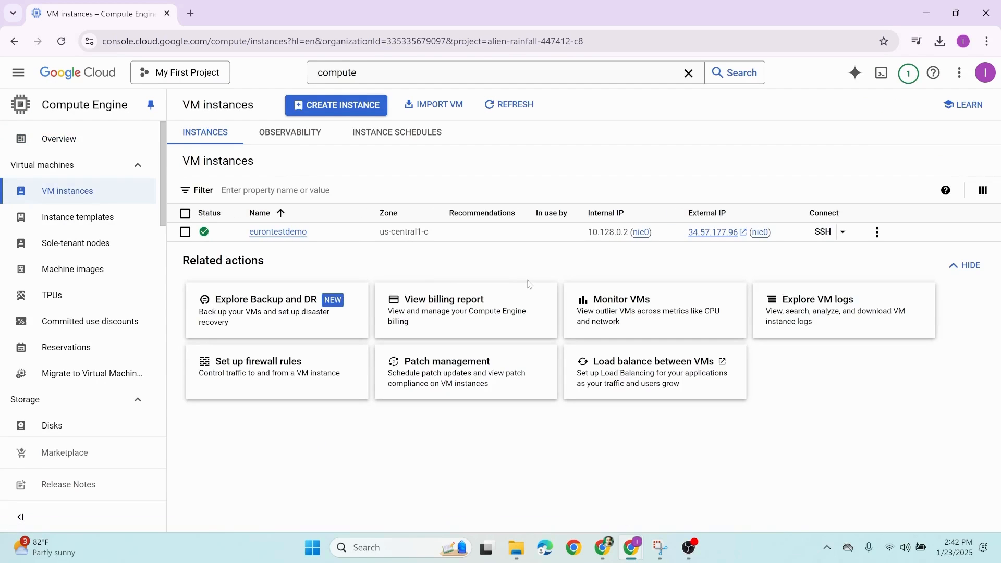
{"action": "left_click", "coordinate": [278, 234]}
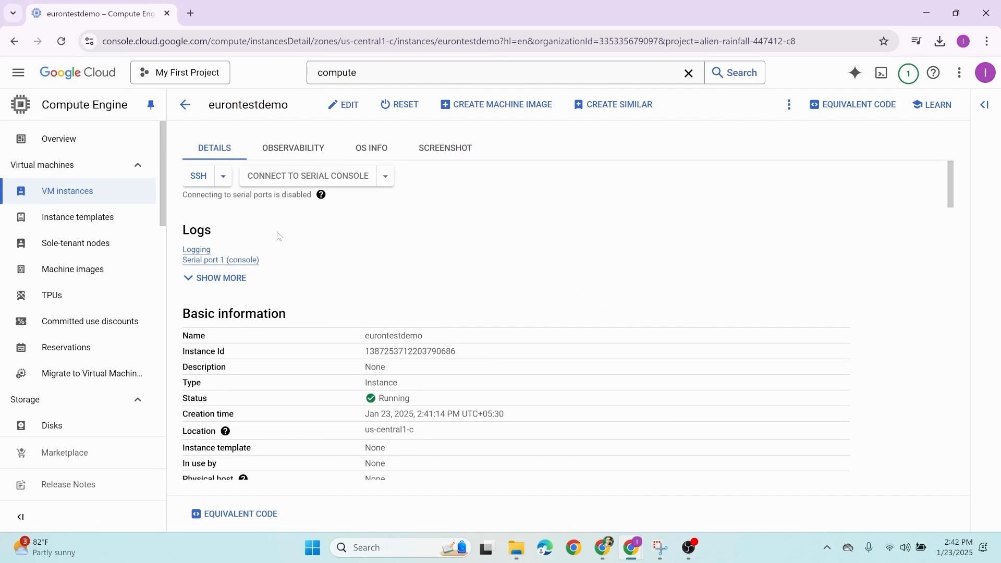
- Review the eurontestdemo instance's details: location, machine configuration, networking, HTTP firewall setting, storage and backup plan
{"action": "scroll", "coordinate": [226, 316], "scroll_direction": "down", "scroll_amount": 1}
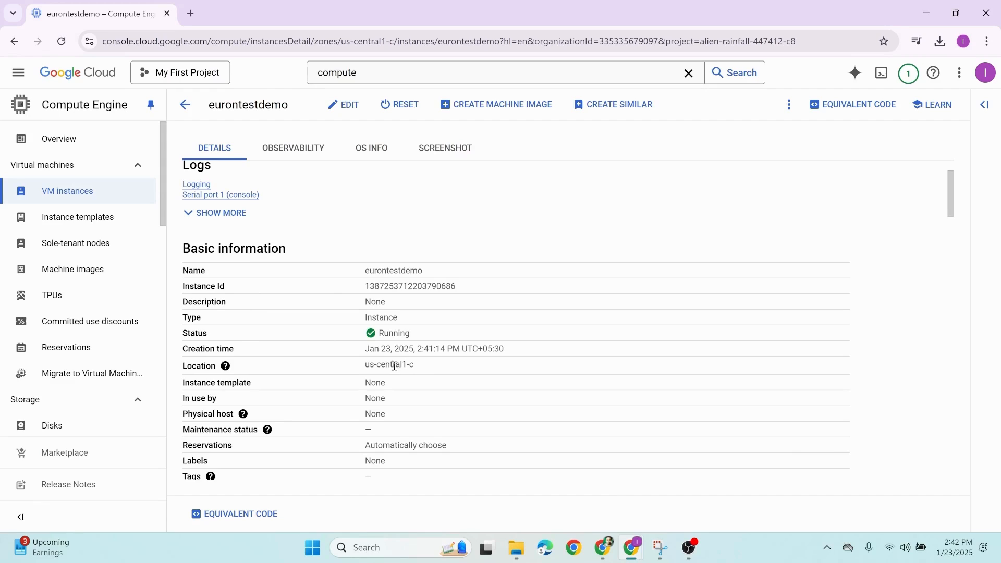
{"action": "left_click_drag", "start_coordinate": [367, 369], "coordinate": [420, 369]}
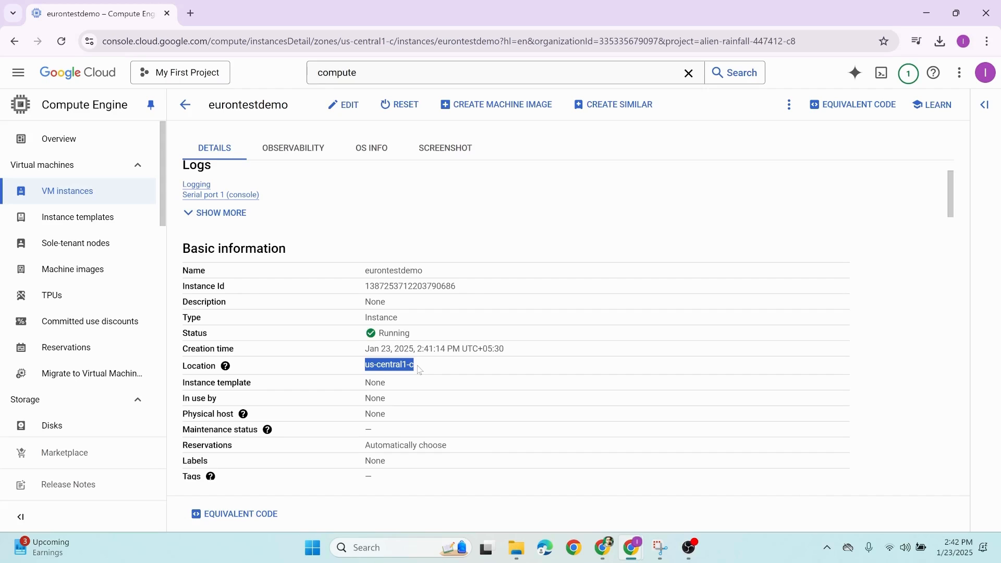
{"action": "scroll", "coordinate": [420, 370], "scroll_direction": "down", "scroll_amount": 6}
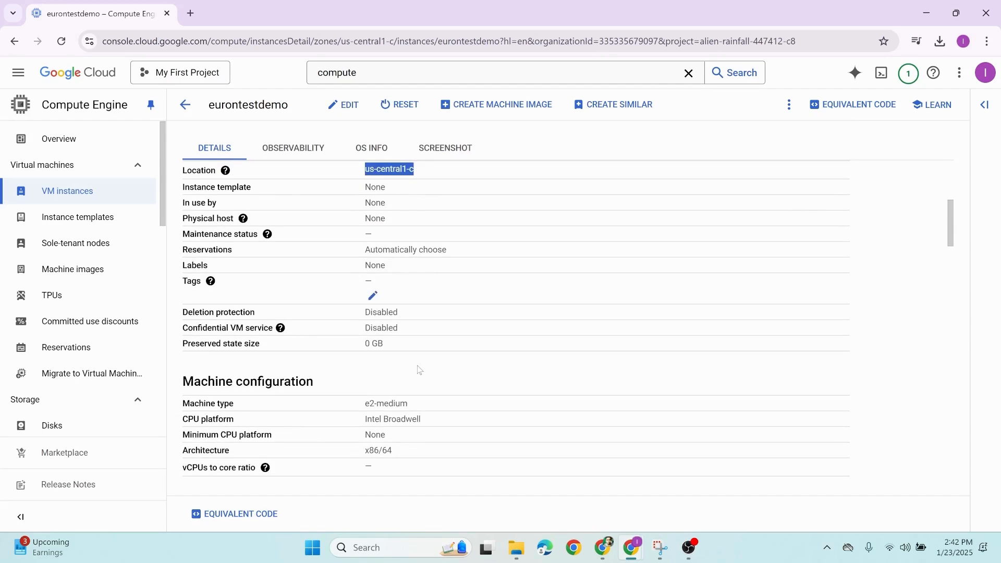
{"action": "left_click_drag", "start_coordinate": [188, 250], "coordinate": [302, 250]}
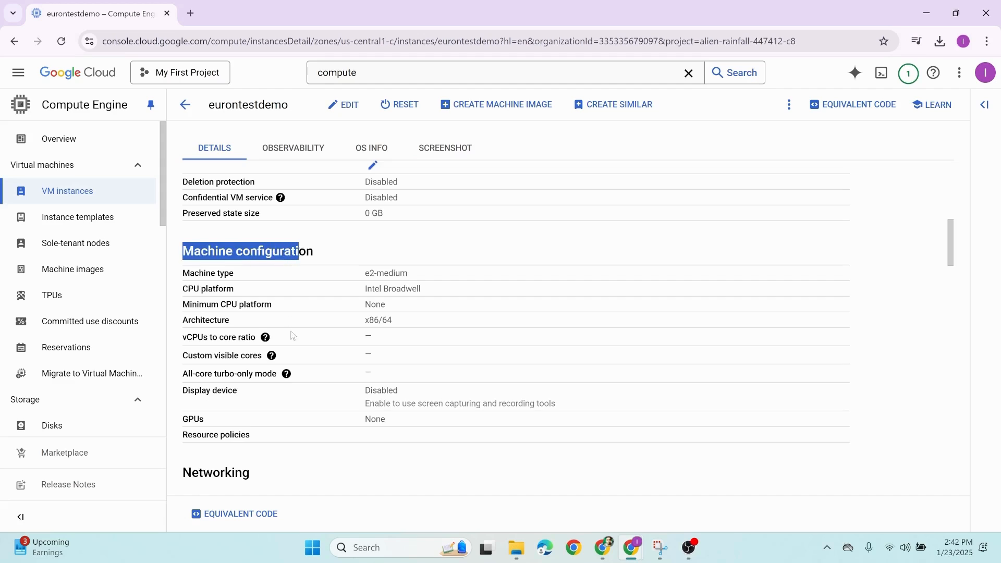
{"action": "scroll", "coordinate": [261, 260], "scroll_direction": "down", "scroll_amount": 3}
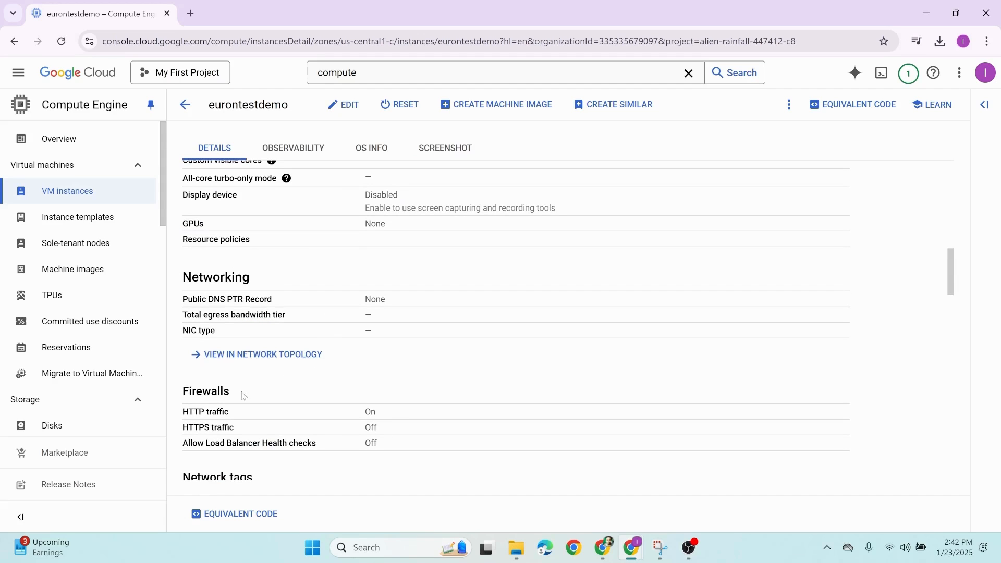
{"action": "scroll", "coordinate": [365, 389], "scroll_direction": "down", "scroll_amount": 3}
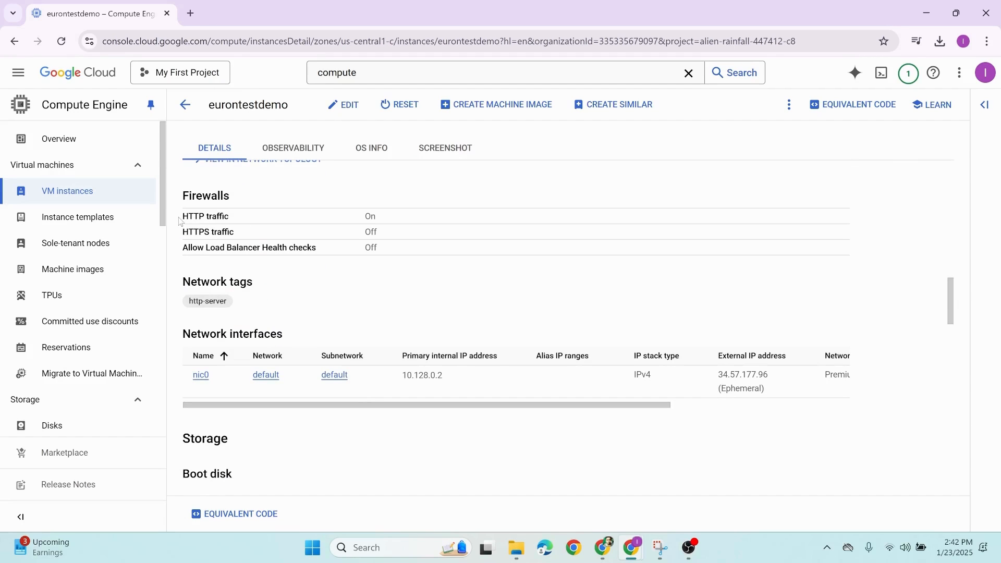
{"action": "left_click_drag", "start_coordinate": [182, 217], "coordinate": [232, 219]}
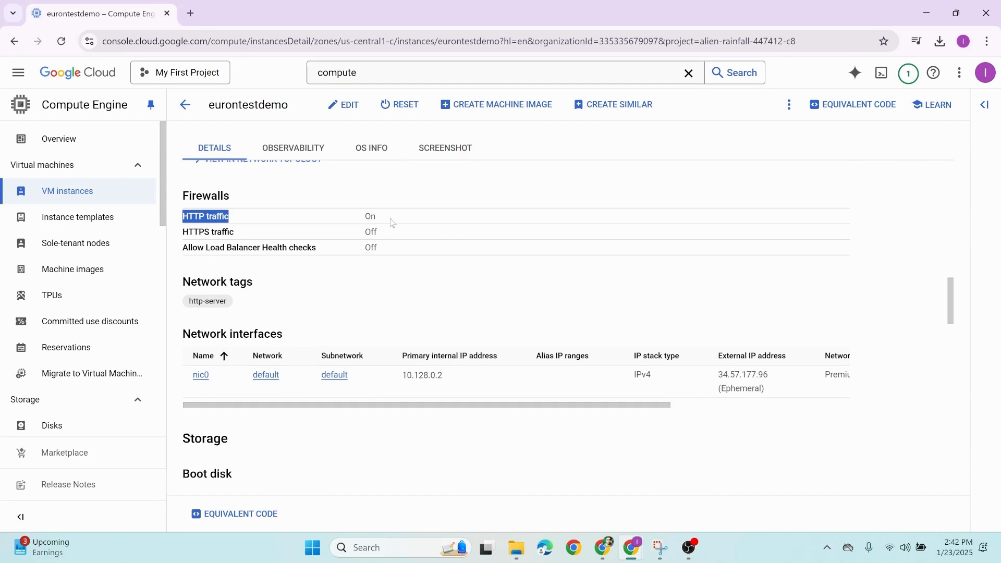
{"action": "scroll", "coordinate": [473, 302], "scroll_direction": "down", "scroll_amount": 10}
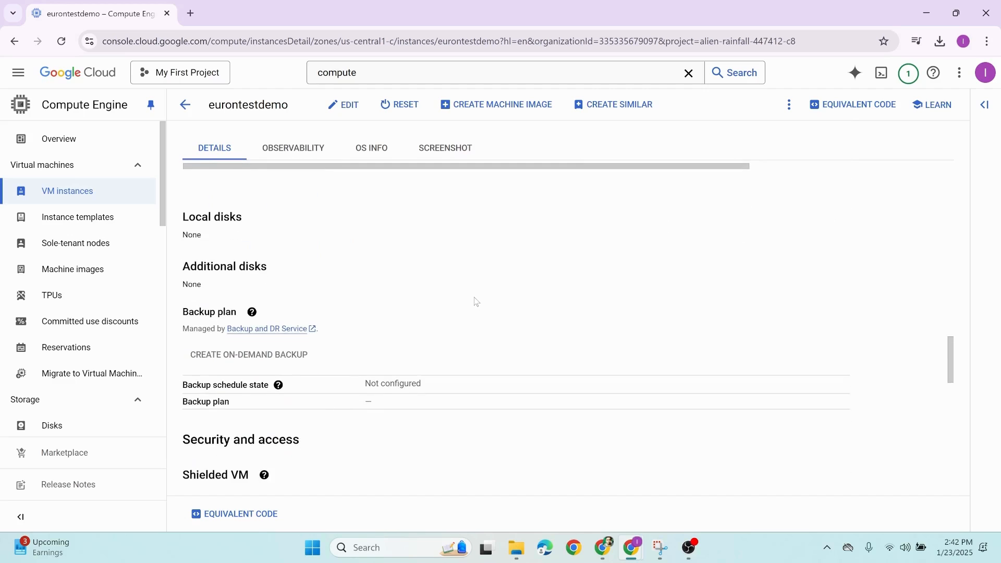
{"action": "scroll", "coordinate": [473, 303], "scroll_direction": "up", "scroll_amount": 10}
{"action": "scroll", "coordinate": [473, 303], "scroll_direction": "up", "scroll_amount": 10}
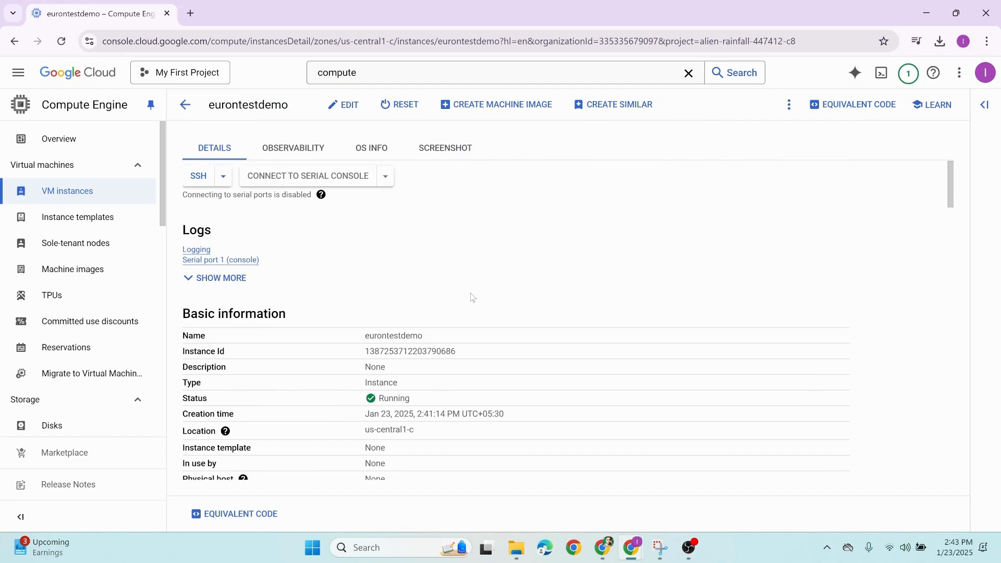
- Return to the VM instances list, start an SSH-in-browser session to eurontestdemo and authorize it to connect to VMs
{"action": "left_click", "coordinate": [185, 105]}
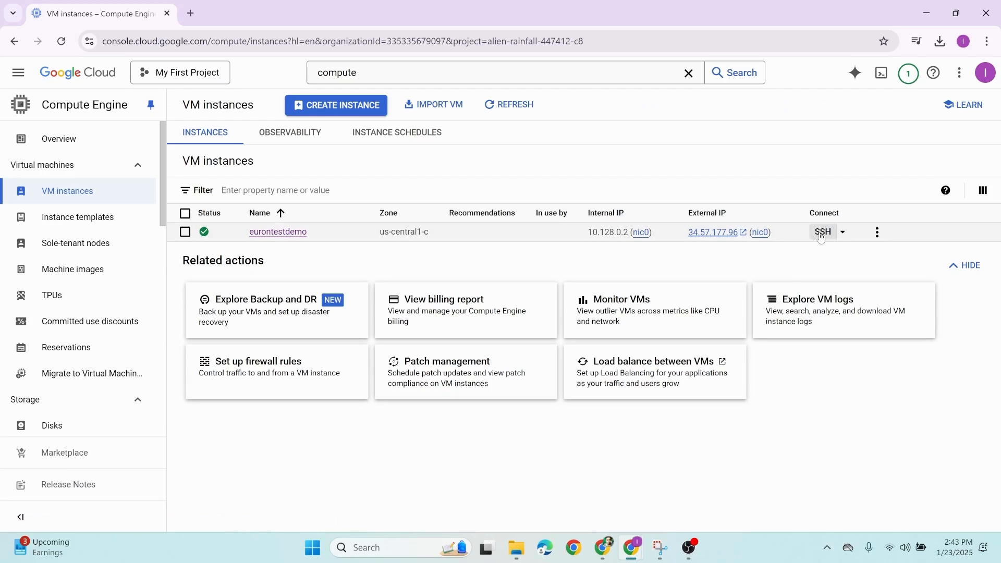
{"action": "left_click", "coordinate": [822, 233]}
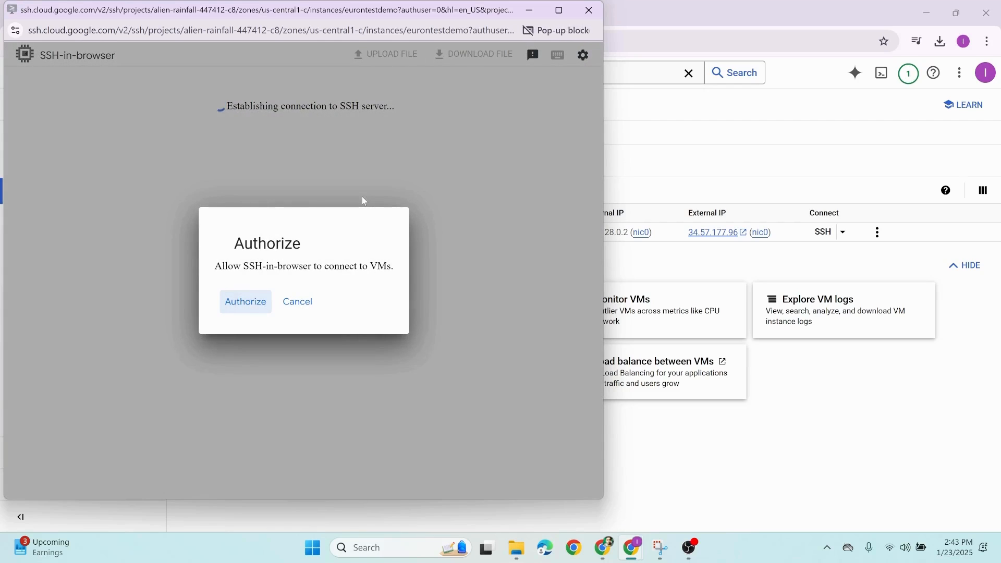
{"action": "left_click", "coordinate": [241, 303]}
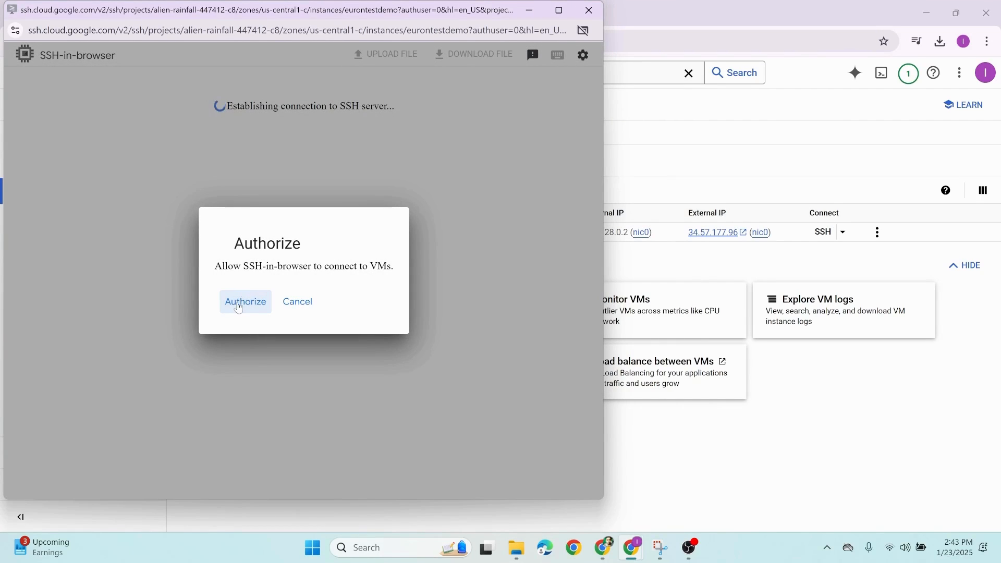
{"action": "left_click", "coordinate": [240, 304]}
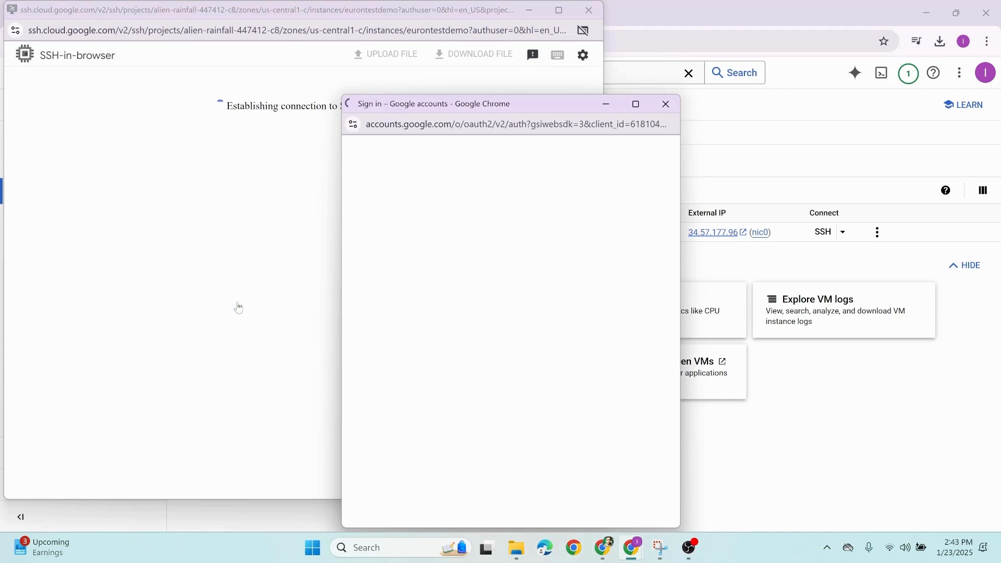
- Verify the Google account with its password and allow Google Cloud Shell access to the account
{"action": "left_click", "coordinate": [457, 342]}
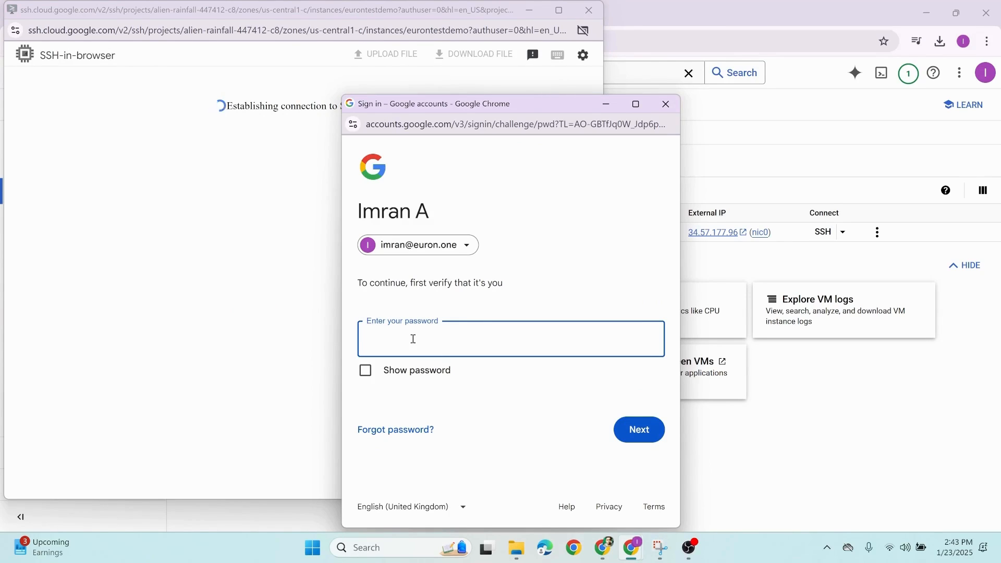
{"action": "type", "text": "••••••••••••"}
{"action": "left_click", "coordinate": [639, 431]}
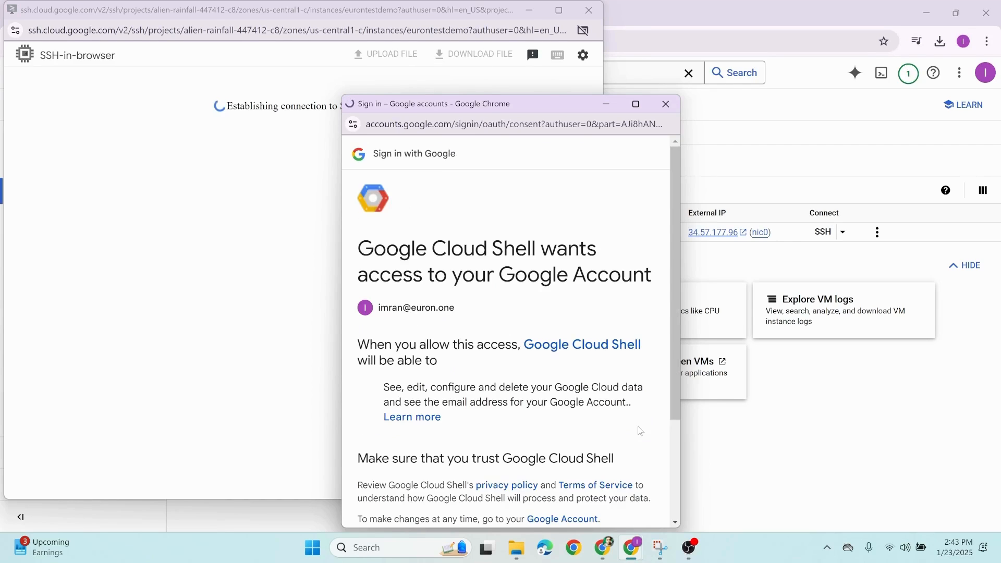
{"action": "scroll", "coordinate": [640, 430], "scroll_direction": "down", "scroll_amount": 3}
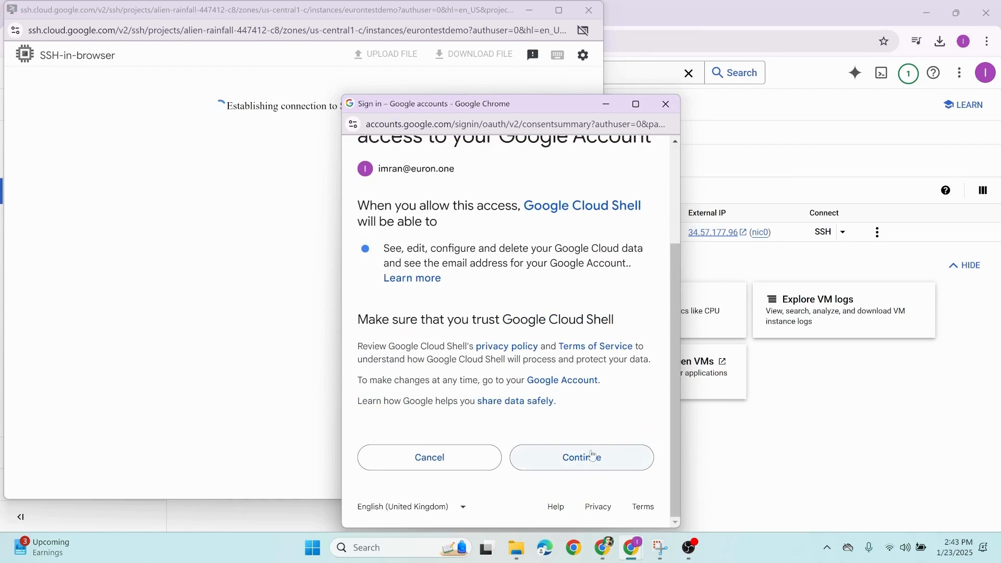
{"action": "left_click", "coordinate": [592, 455]}
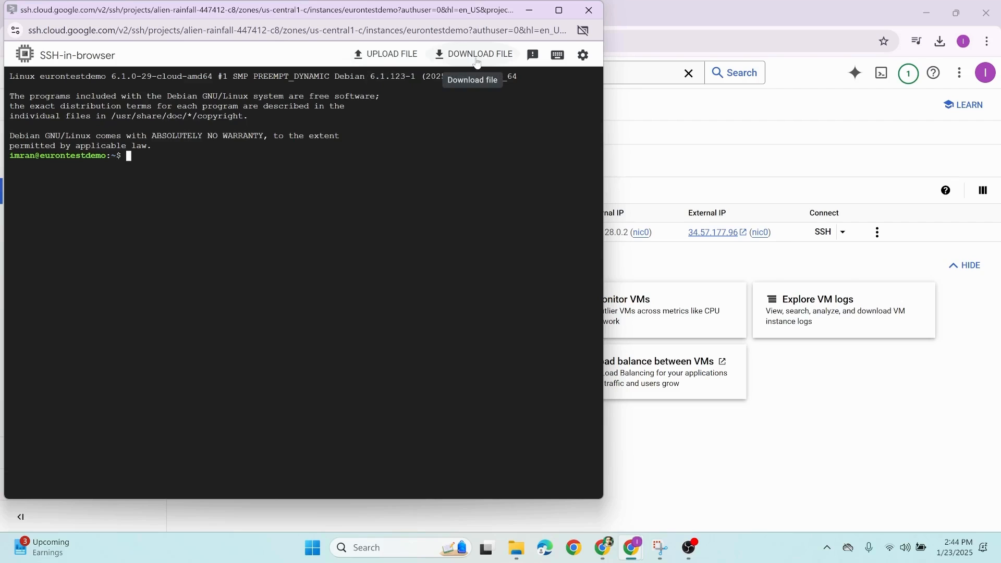
- Try the Light theme in the SSH terminal and switch back to the Dark theme
{"action": "left_click", "coordinate": [582, 55]}
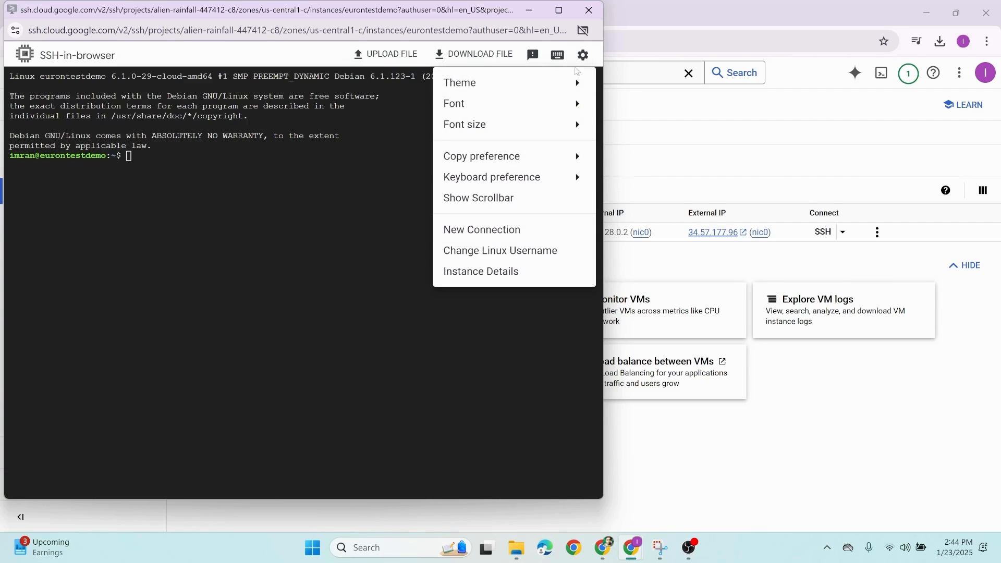
{"action": "mouse_move", "coordinate": [488, 84]}
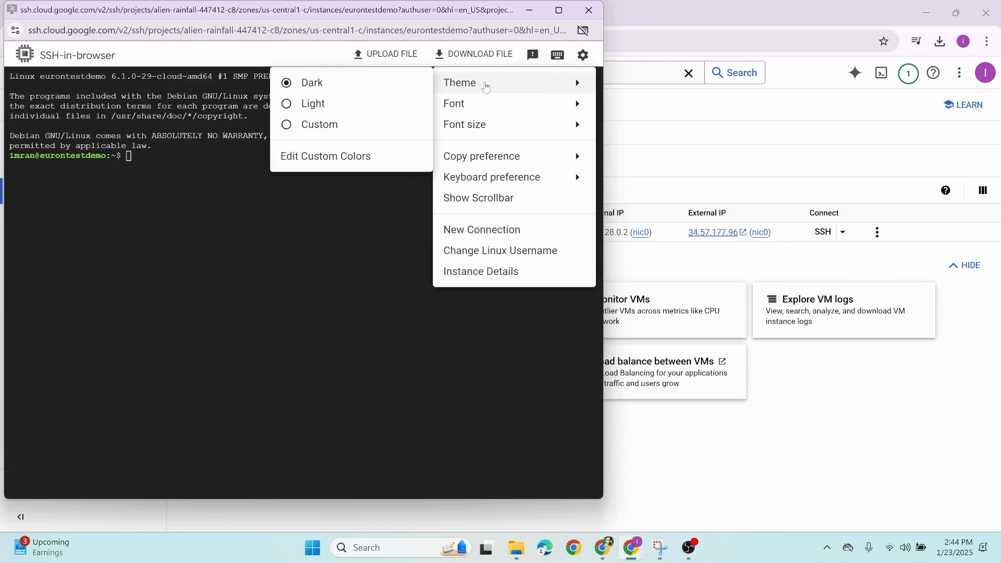
{"action": "left_click", "coordinate": [319, 107]}
{"action": "left_click", "coordinate": [583, 55]}
{"action": "mouse_move", "coordinate": [454, 93]}
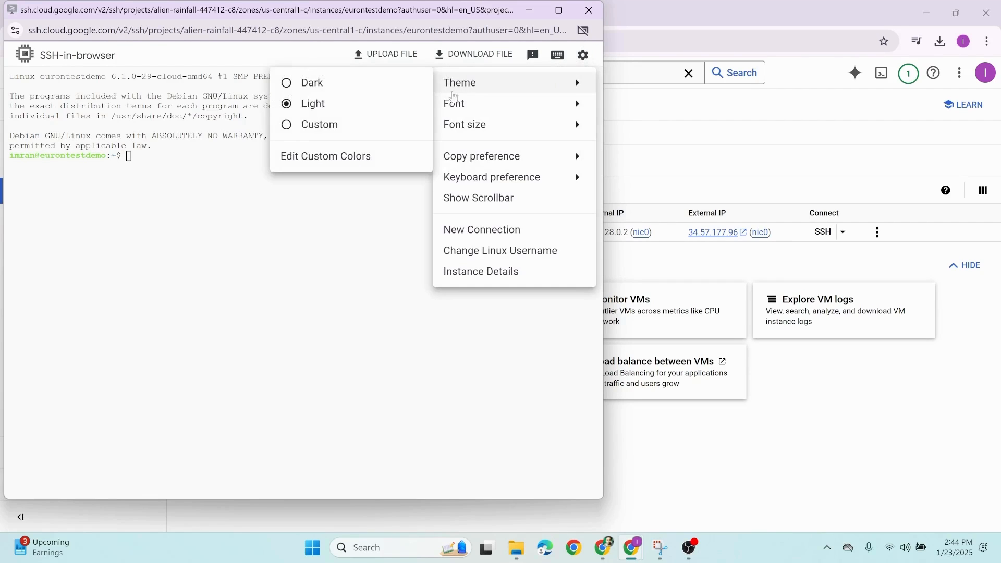
{"action": "left_click", "coordinate": [348, 84]}
- Increase the SSH terminal's font size to Medium and finally to Large
{"action": "left_click", "coordinate": [582, 55]}
{"action": "mouse_move", "coordinate": [523, 85]}
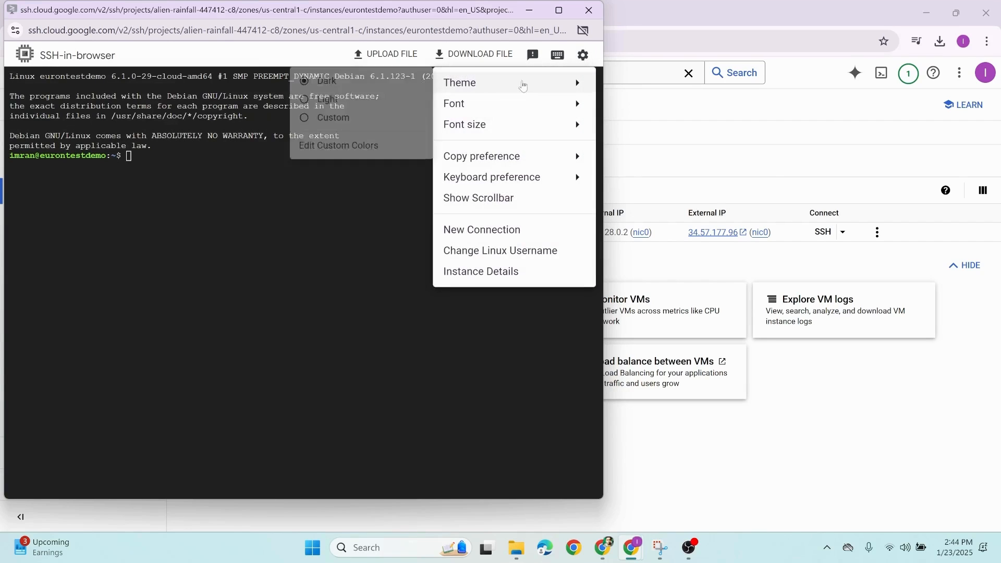
{"action": "mouse_move", "coordinate": [511, 125]}
{"action": "left_click", "coordinate": [315, 164]}
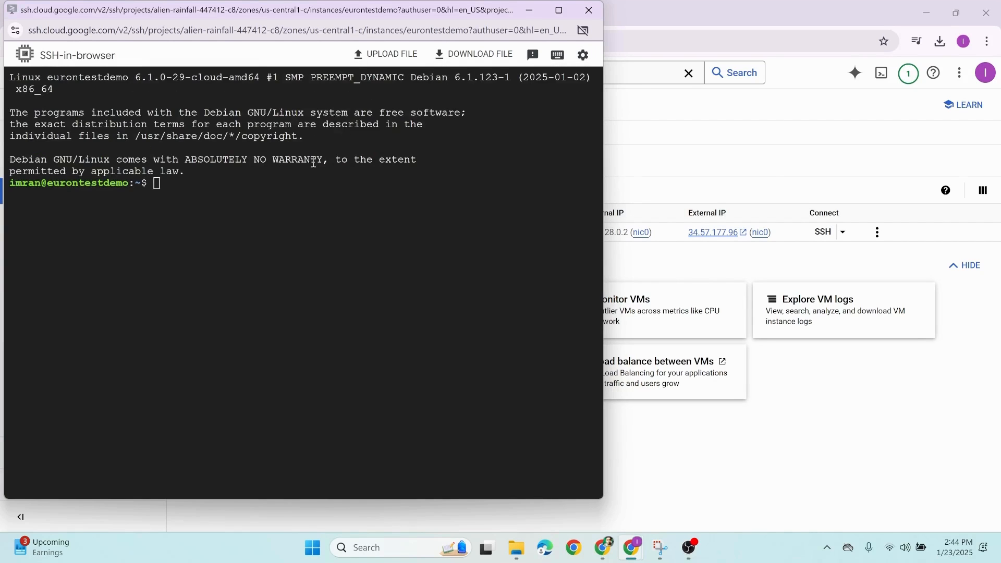
{"action": "left_click", "coordinate": [582, 55]}
{"action": "mouse_move", "coordinate": [573, 84]}
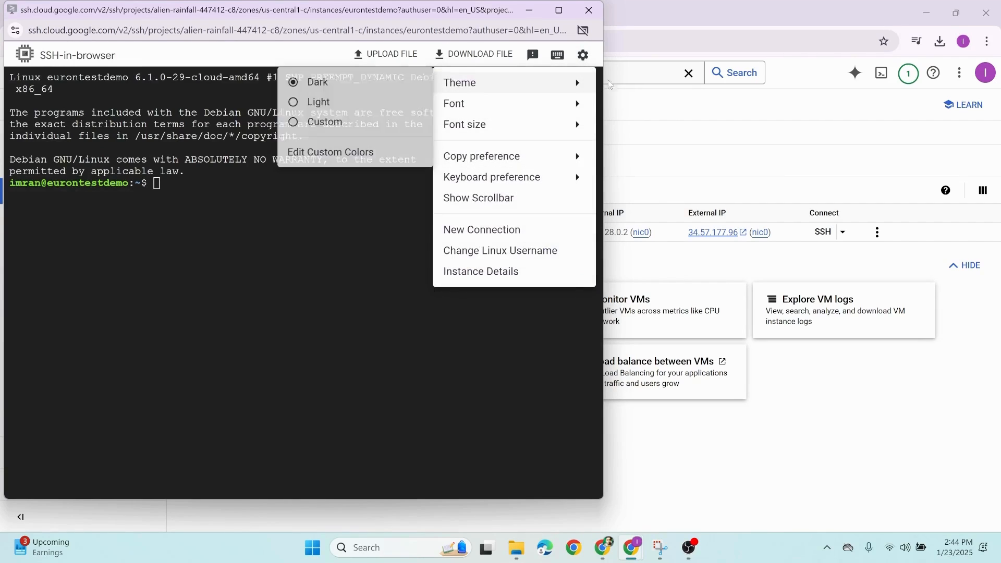
{"action": "mouse_move", "coordinate": [470, 124]}
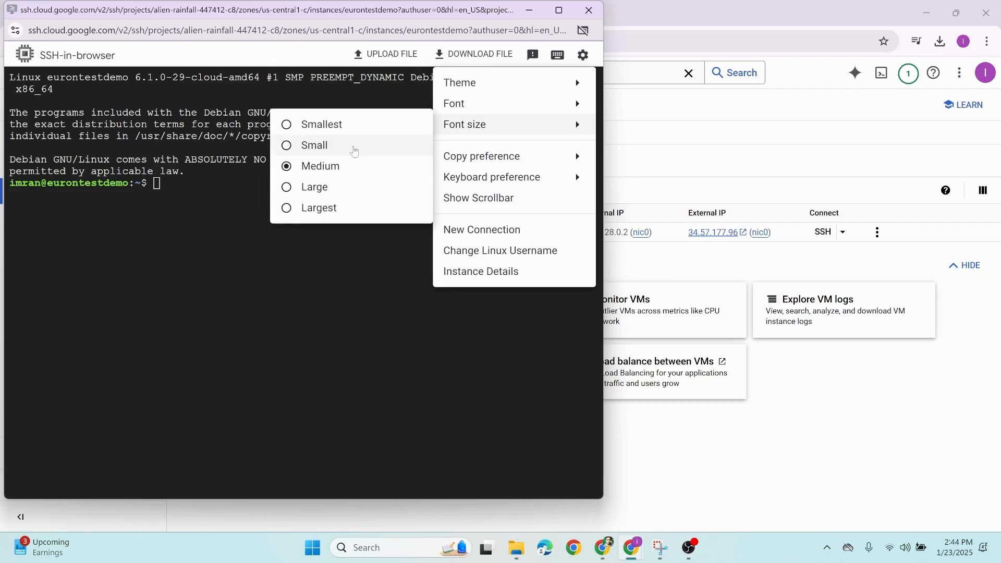
{"action": "left_click", "coordinate": [321, 186]}
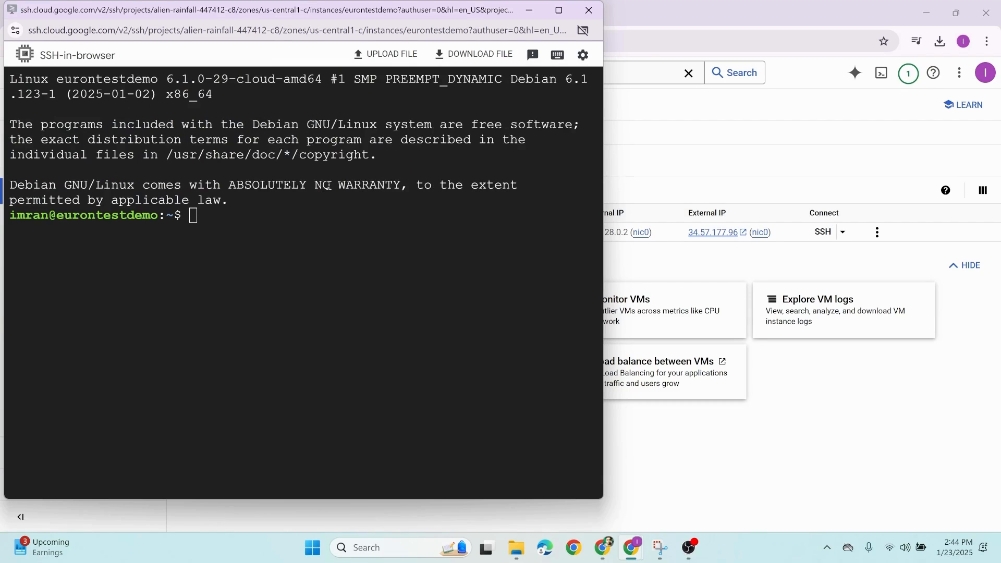
- Check the copy and keyboard preferences in the terminal settings and return to the command prompt
{"action": "left_click", "coordinate": [583, 54]}
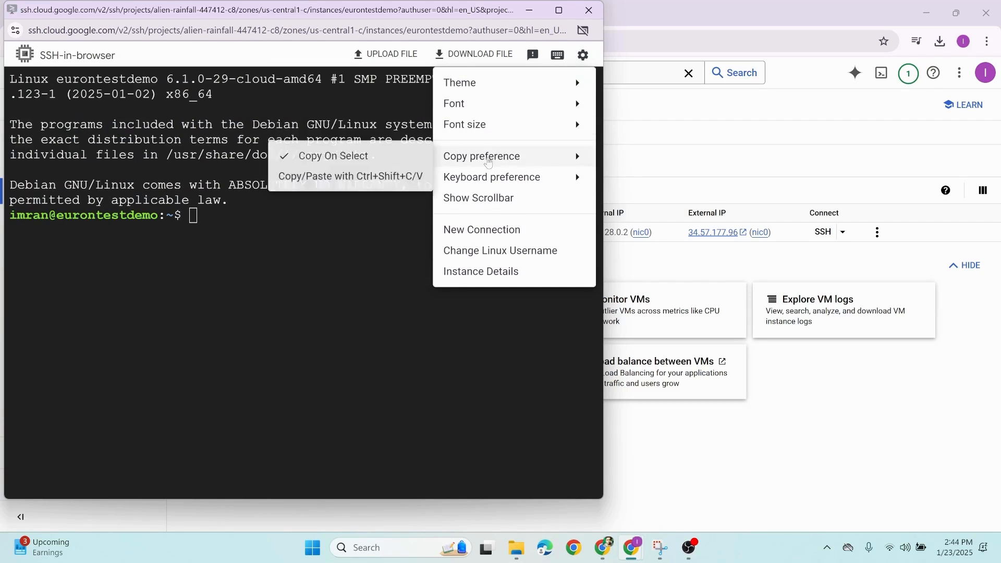
{"action": "mouse_move", "coordinate": [496, 128]}
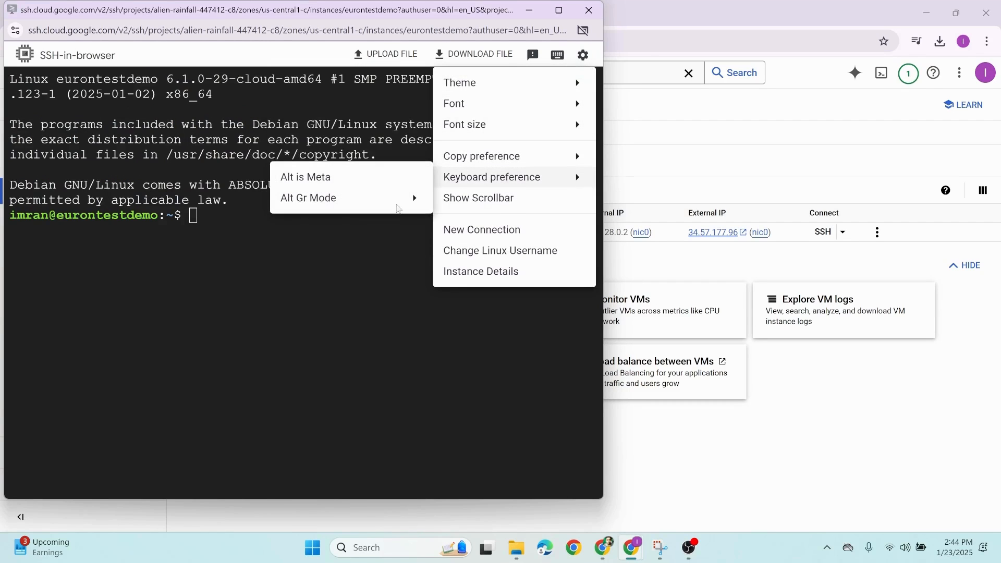
{"action": "left_click", "coordinate": [209, 215]}
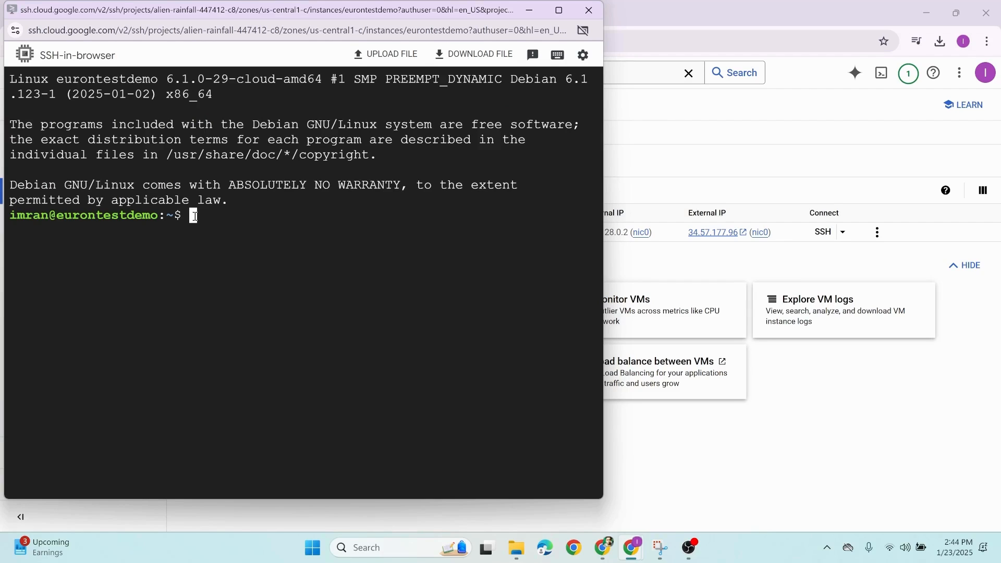
- List the current directory on the VM with ls and try the command whoiam
{"action": "type", "text": "ls"}
{"action": "key", "text": "Return"}
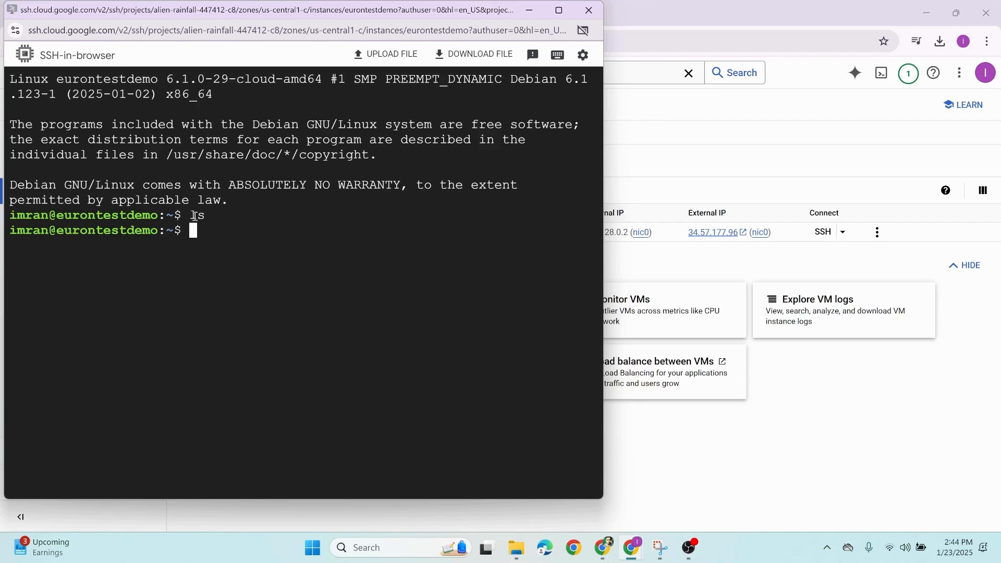
{"action": "type", "text": "whoiam"}
{"action": "key", "text": "BackSpace"}
{"action": "key", "text": "BackSpace"}
{"action": "key", "text": "BackSpace"}
{"action": "type", "text": "a"}
{"action": "key", "text": "BackSpace"}
{"action": "type", "text": "iam"}
{"action": "key", "text": "Return"}
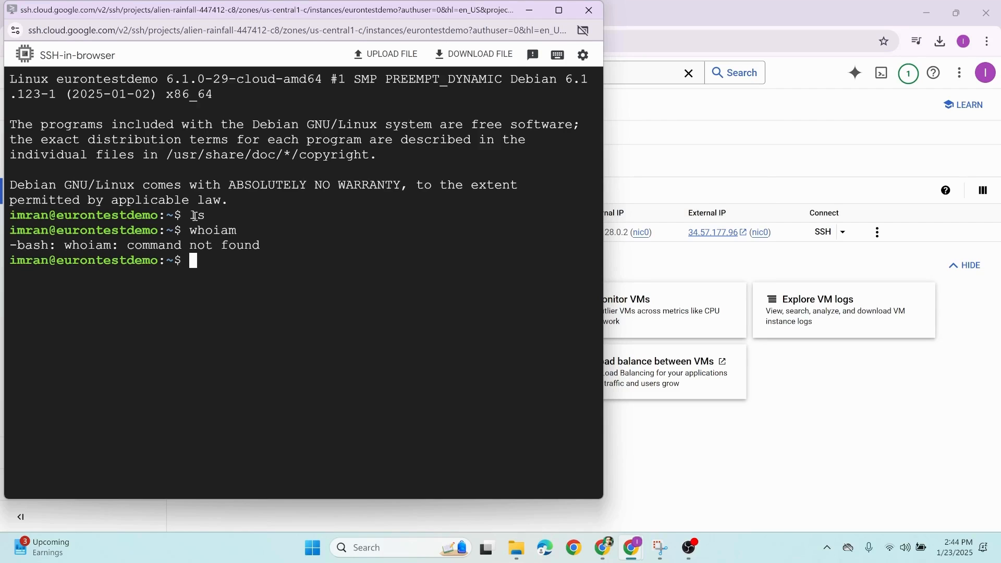
- Query the logged-in Linux user with whoami and close the SSH session window
{"action": "type", "text": "whoami"}
{"action": "key", "text": "Return"}
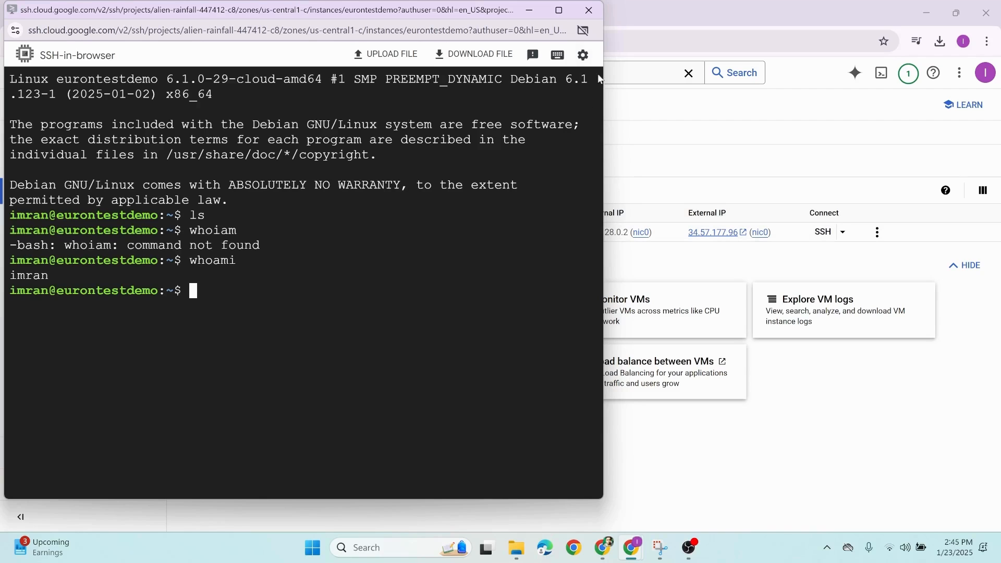
{"action": "left_click", "coordinate": [589, 11]}
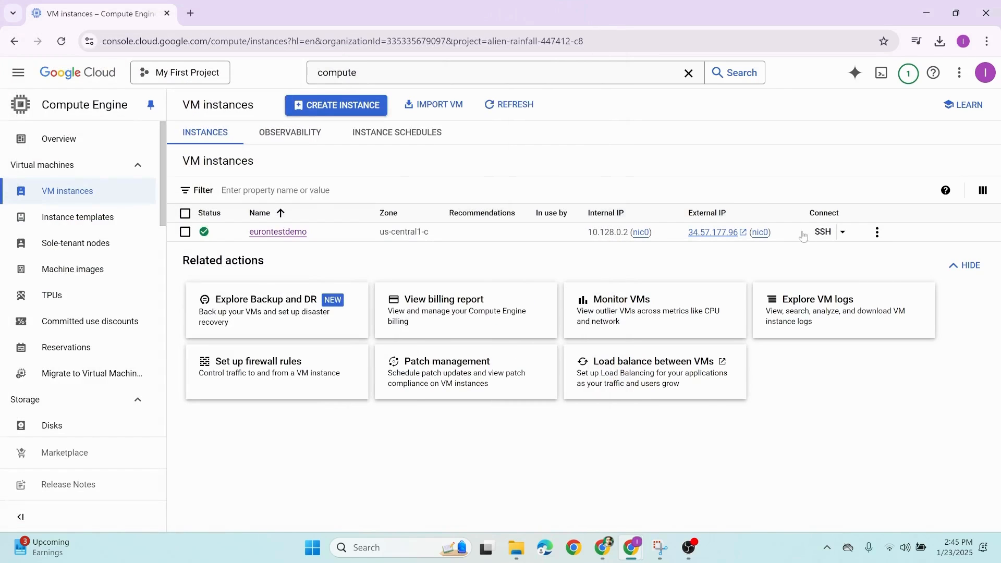
- Look through the instance actions of the eurontestdemo VM and suspend the instance
{"action": "left_click", "coordinate": [877, 233]}
{"action": "mouse_move", "coordinate": [717, 260]}
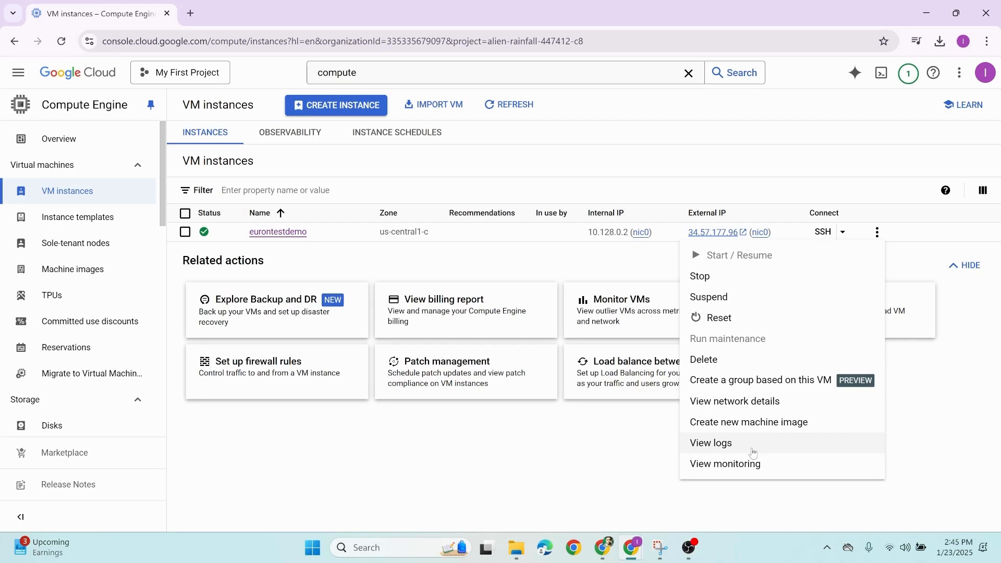
{"action": "left_click", "coordinate": [557, 272]}
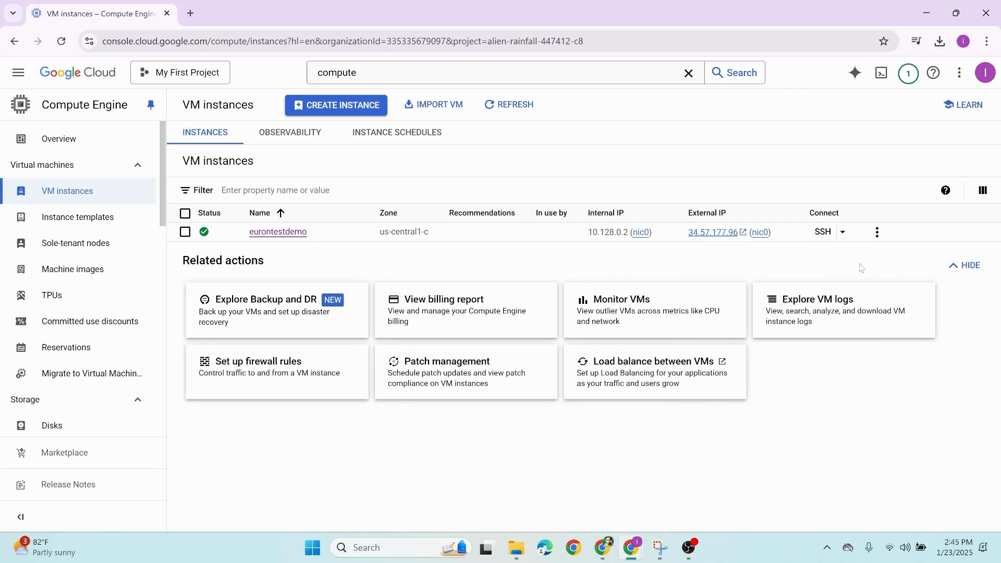
{"action": "left_click", "coordinate": [878, 233]}
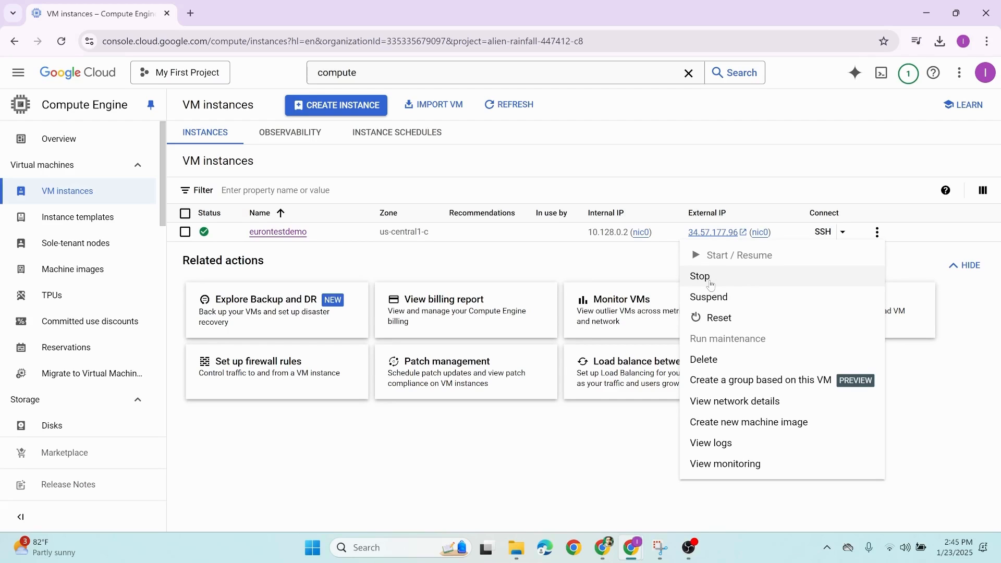
{"action": "left_click", "coordinate": [743, 302]}
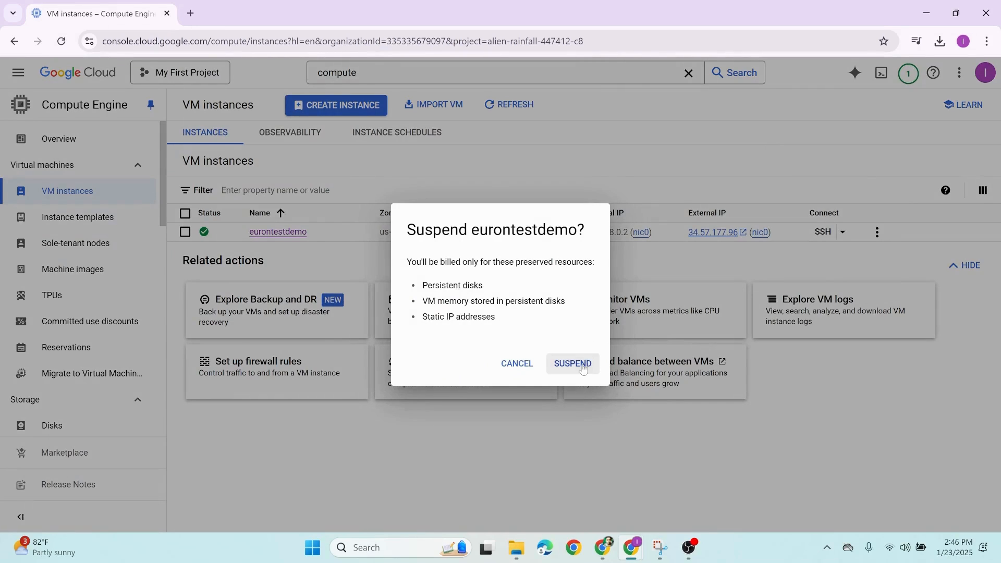
{"action": "left_click", "coordinate": [581, 367]}
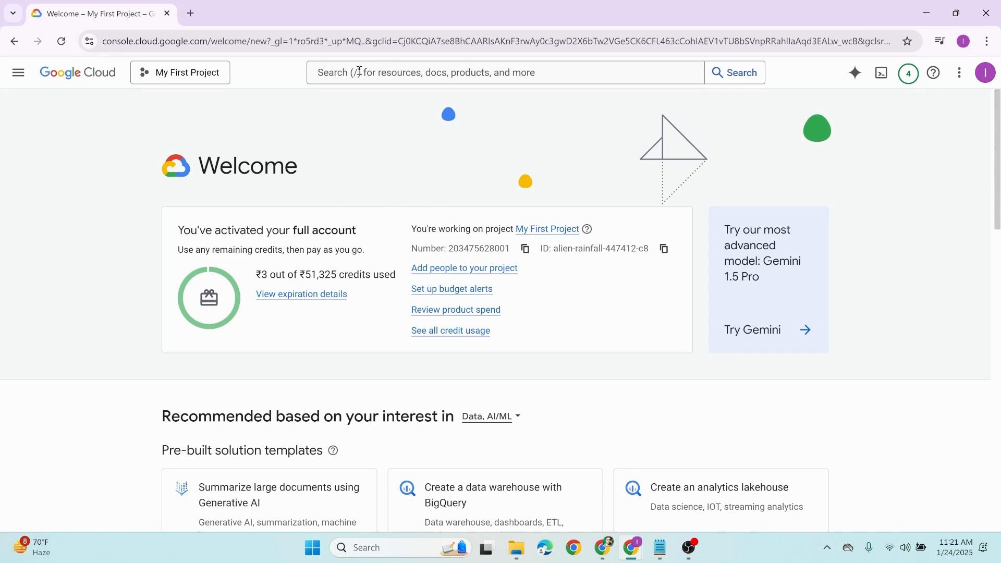
- Start creating a new Compute Engine VM instance and name it euronhttpdemo
{"action": "left_click", "coordinate": [383, 67]}
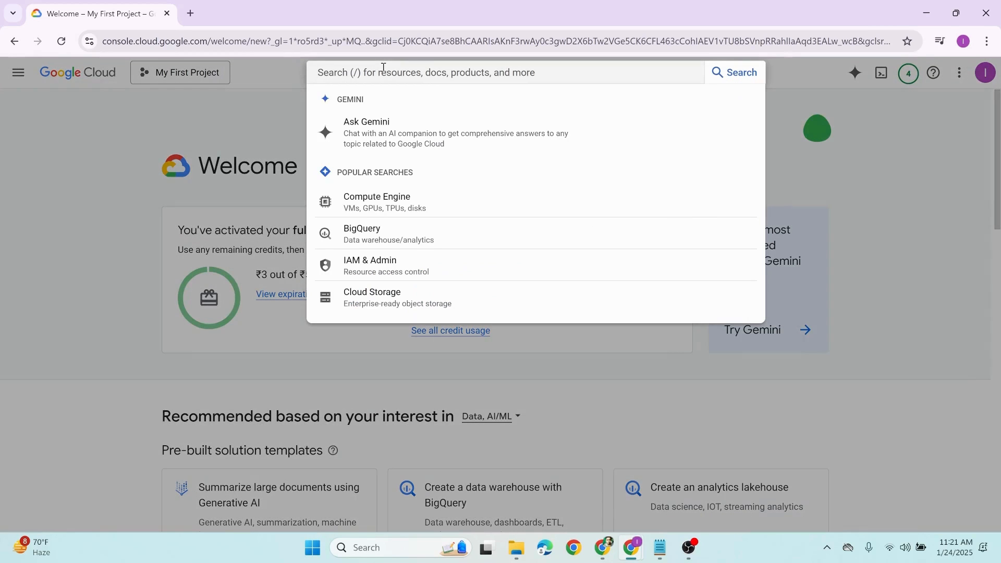
{"action": "left_click", "coordinate": [456, 203]}
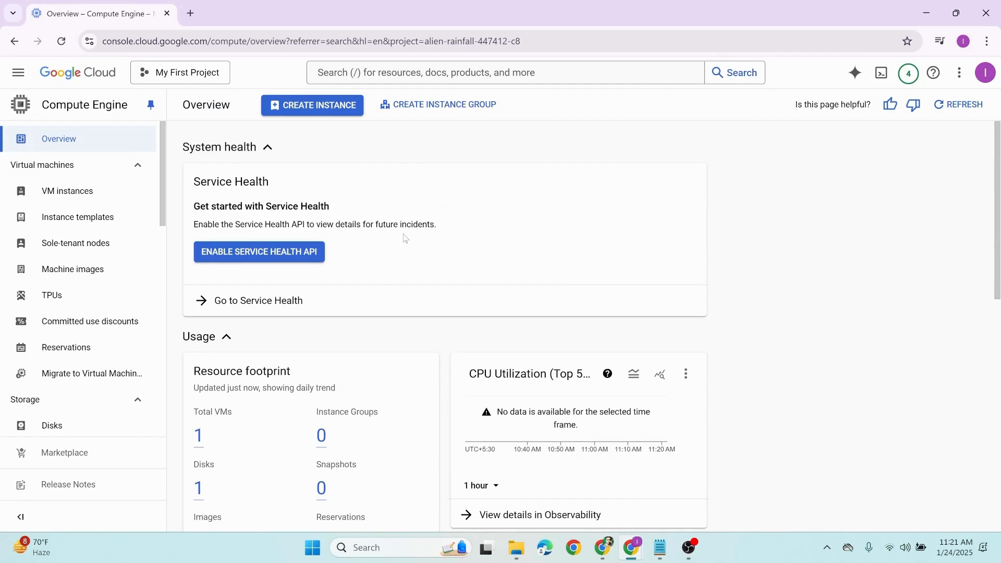
{"action": "left_click", "coordinate": [293, 111]}
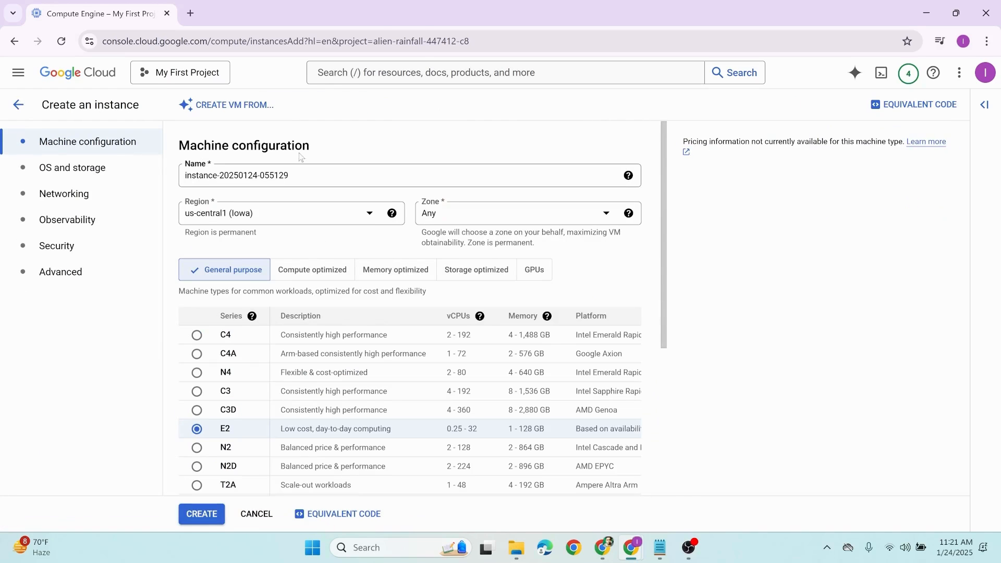
{"action": "left_click_drag", "start_coordinate": [290, 175], "coordinate": [185, 178]}
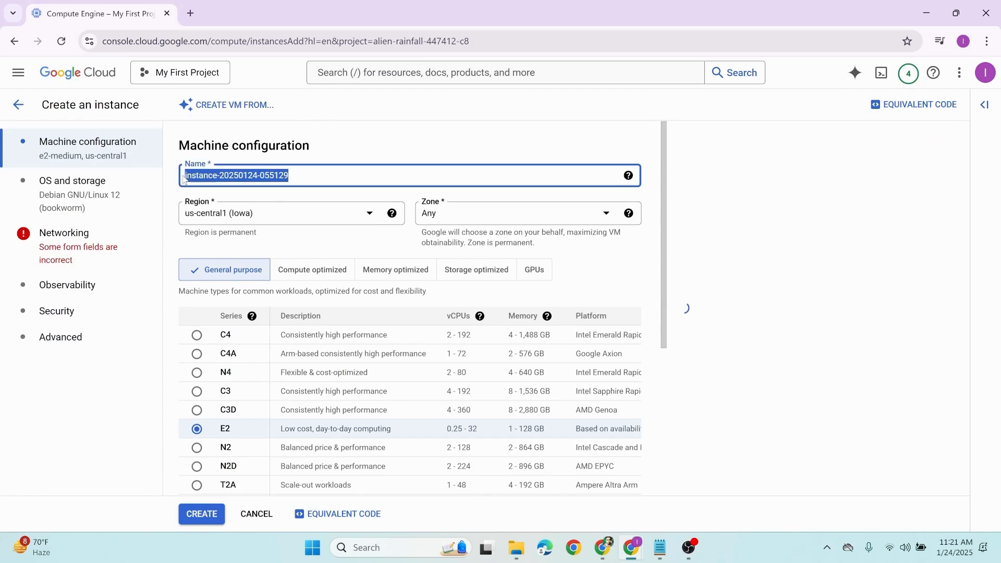
{"action": "type", "text": "euron"}
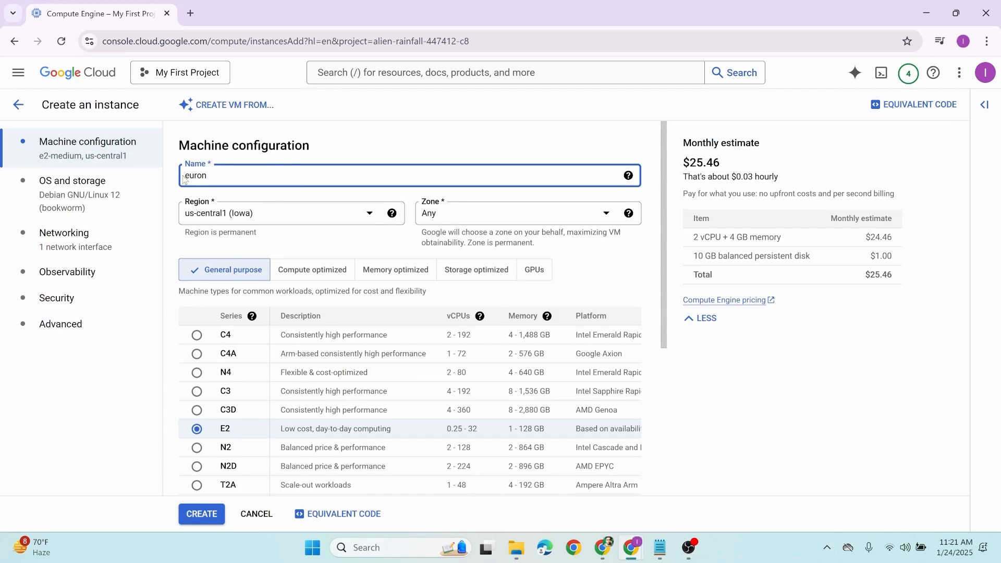
{"action": "type", "text": "httpdemo"}
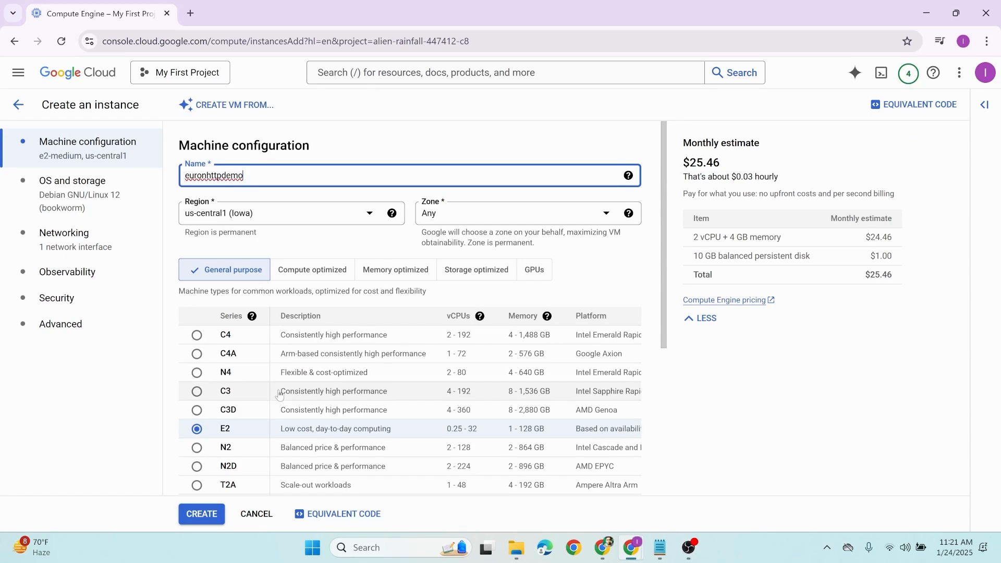
- Check the new VM's OS and storage settings and allow only HTTP traffic in its networking firewall options
{"action": "left_click", "coordinate": [81, 195]}
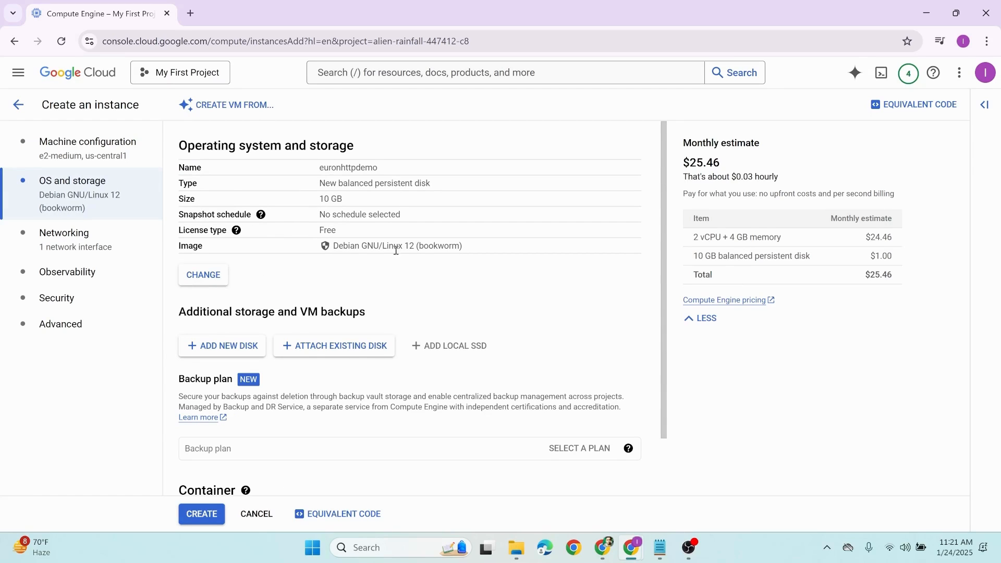
{"action": "left_click", "coordinate": [73, 252]}
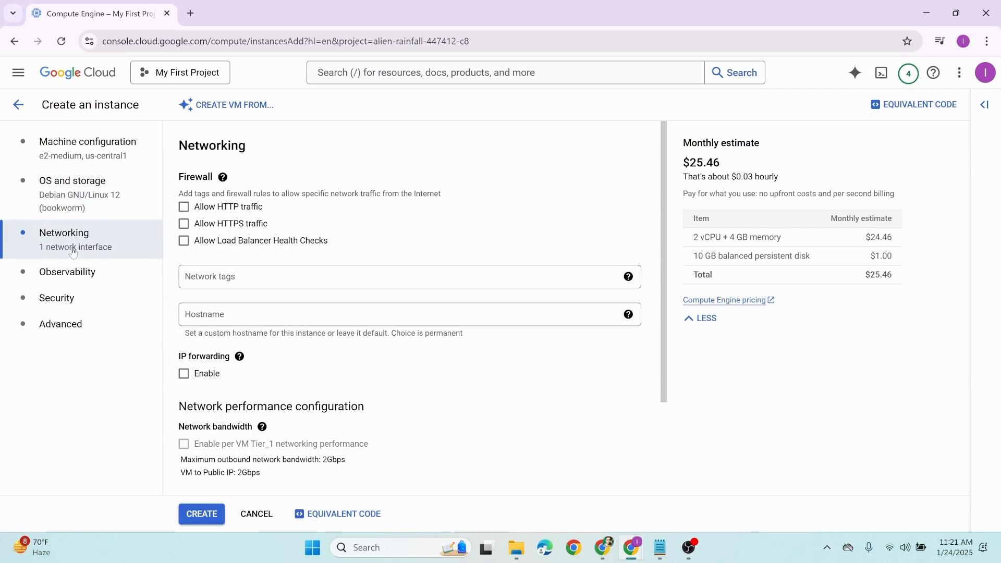
{"action": "left_click", "coordinate": [184, 208]}
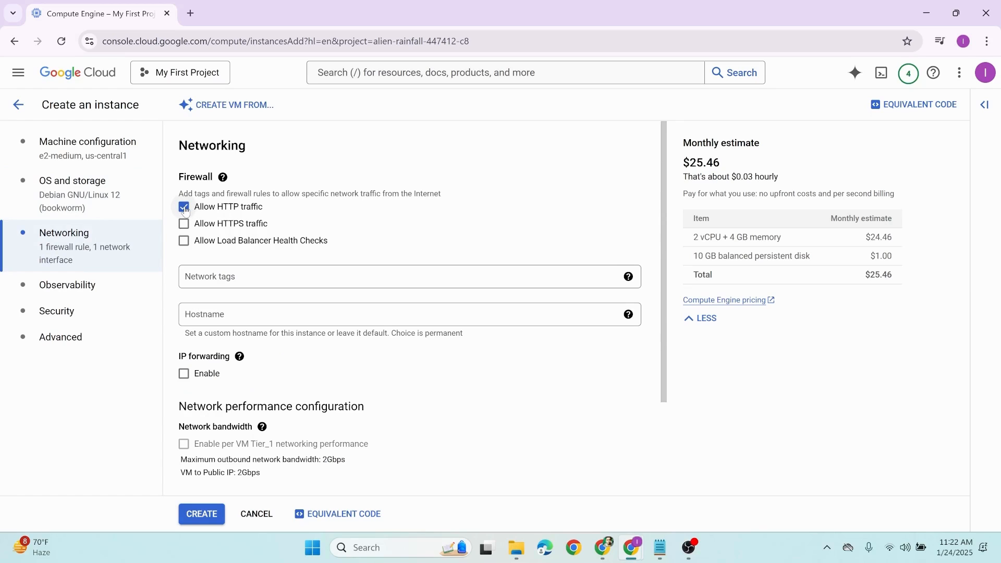
{"action": "left_click", "coordinate": [184, 225]}
{"action": "left_click", "coordinate": [184, 226]}
- Review the observability and machine configuration settings and create the euronhttpdemo instance
{"action": "left_click", "coordinate": [72, 291]}
{"action": "left_click", "coordinate": [91, 160]}
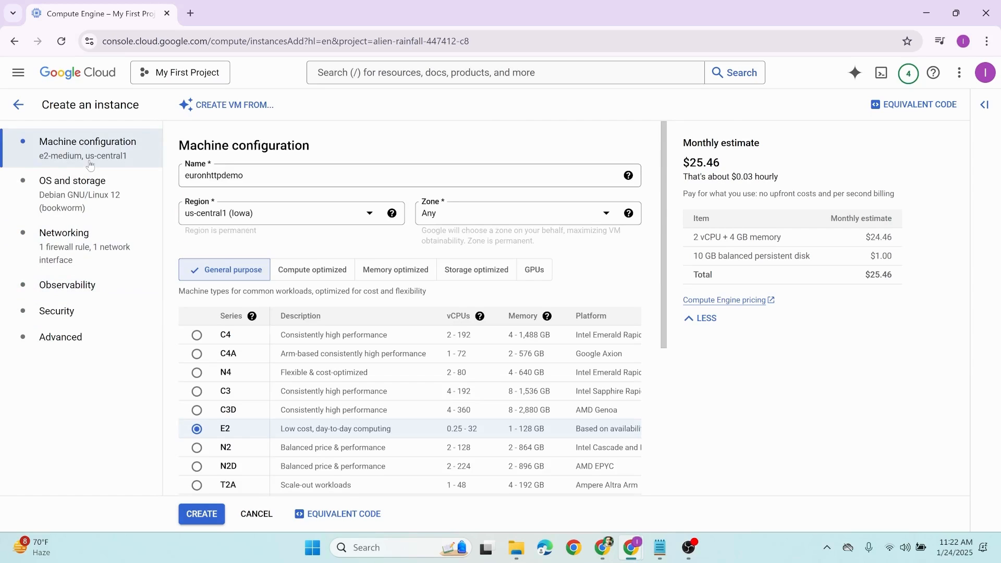
{"action": "left_click", "coordinate": [202, 515]}
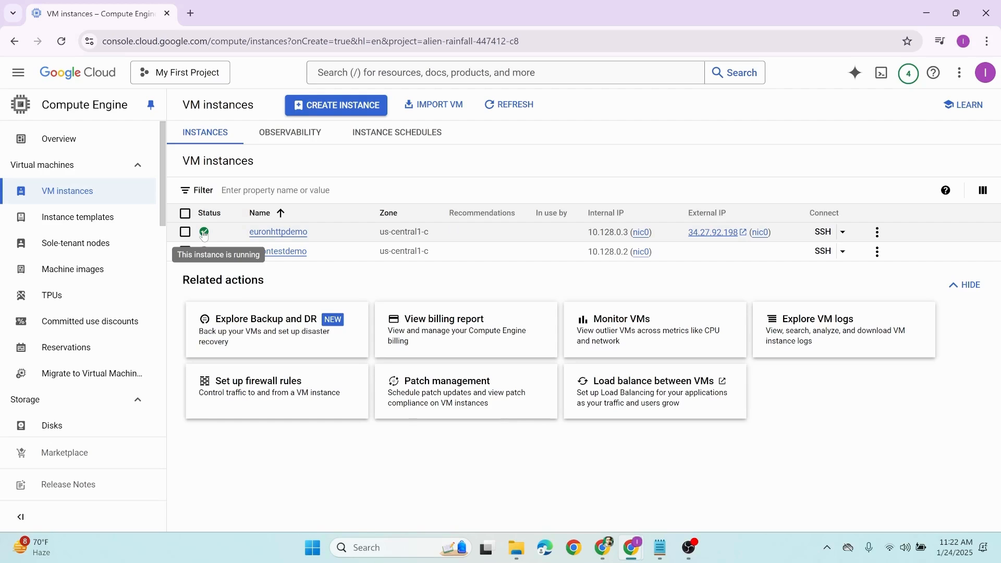
- Examine the euronhttpdemo instance's firewall, network interface and boot disk details and return to the VM list
{"action": "left_click", "coordinate": [290, 233]}
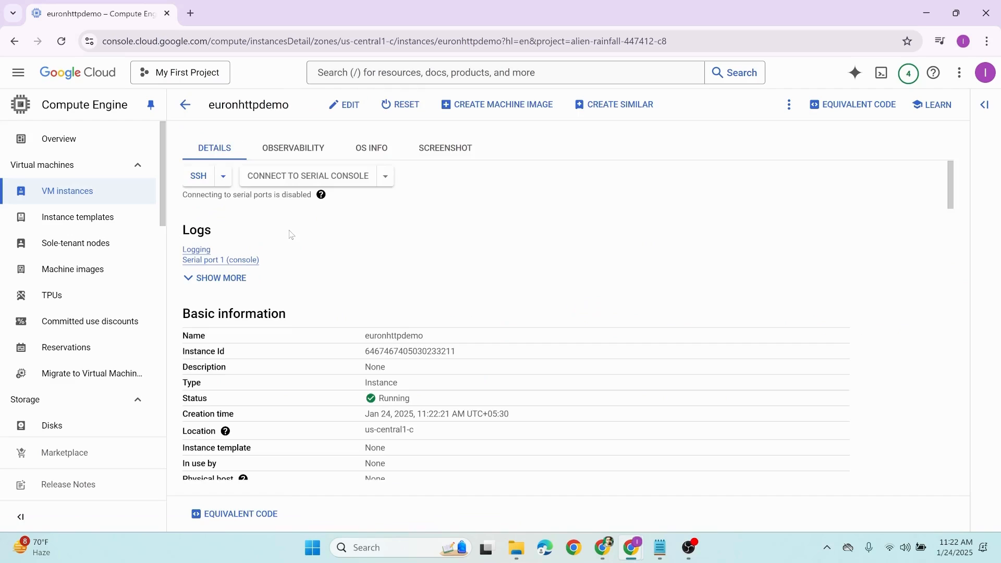
{"action": "scroll", "coordinate": [368, 331], "scroll_direction": "down", "scroll_amount": 10}
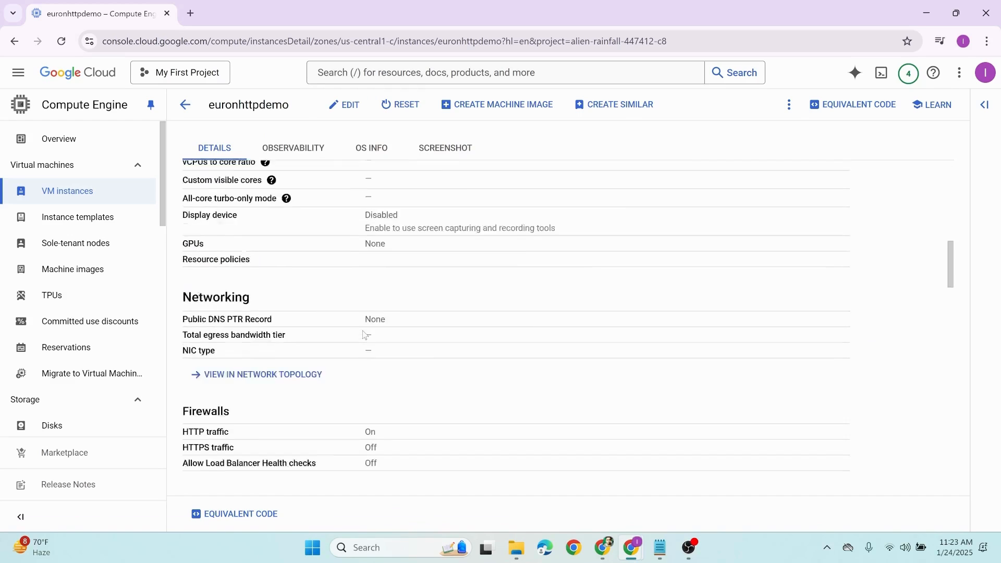
{"action": "scroll", "coordinate": [363, 335], "scroll_direction": "up", "scroll_amount": 10}
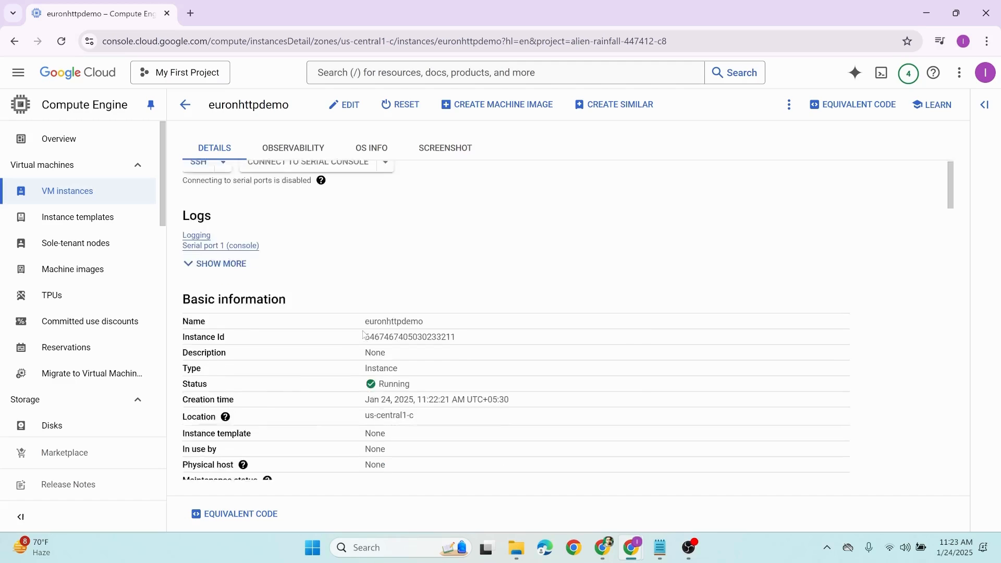
{"action": "scroll", "coordinate": [363, 334], "scroll_direction": "down", "scroll_amount": 8}
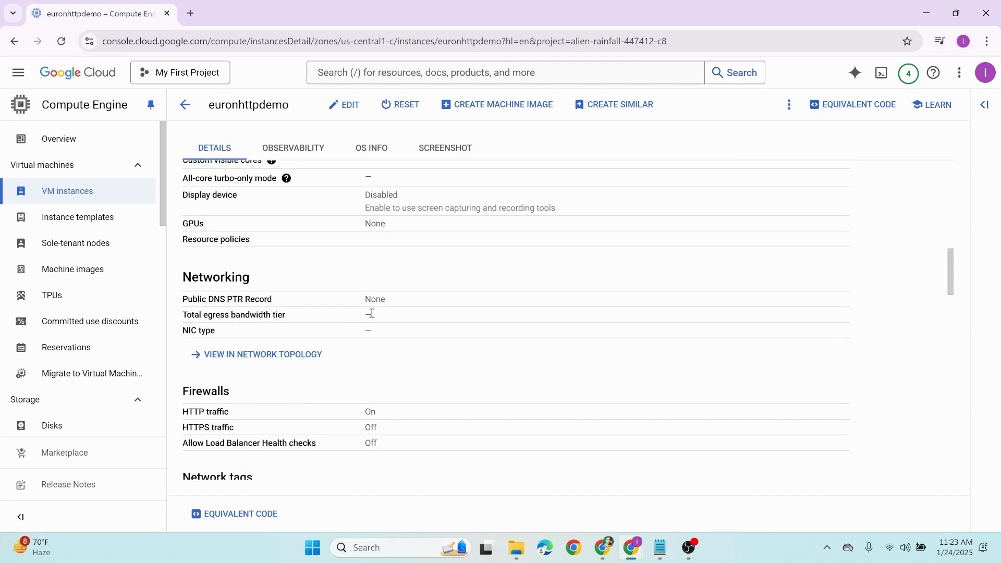
{"action": "scroll", "coordinate": [371, 313], "scroll_direction": "down", "scroll_amount": 4}
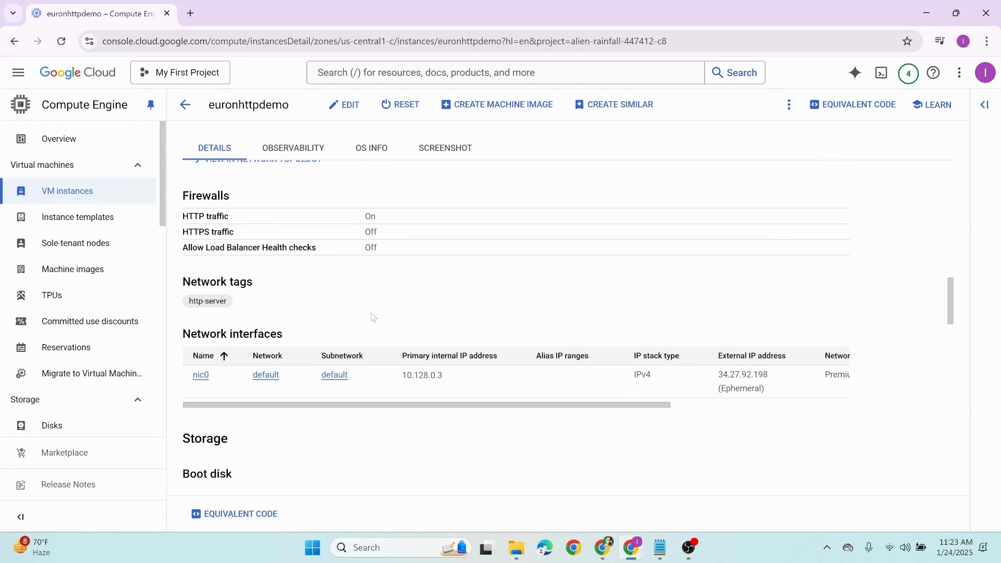
{"action": "scroll", "coordinate": [228, 287], "scroll_direction": "up", "scroll_amount": 1}
{"action": "scroll", "coordinate": [436, 353], "scroll_direction": "down", "scroll_amount": 3}
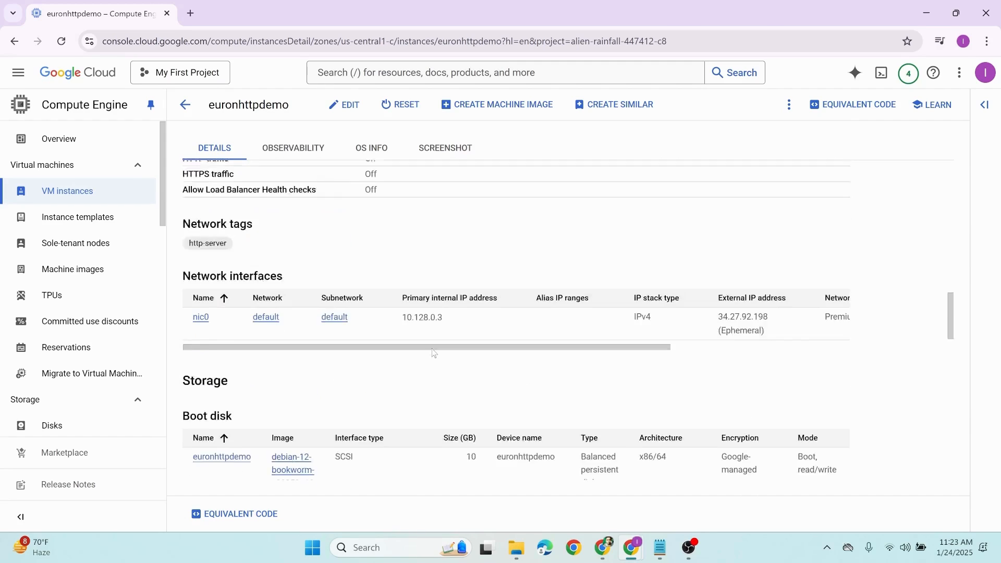
{"action": "scroll", "coordinate": [433, 354], "scroll_direction": "up", "scroll_amount": 2}
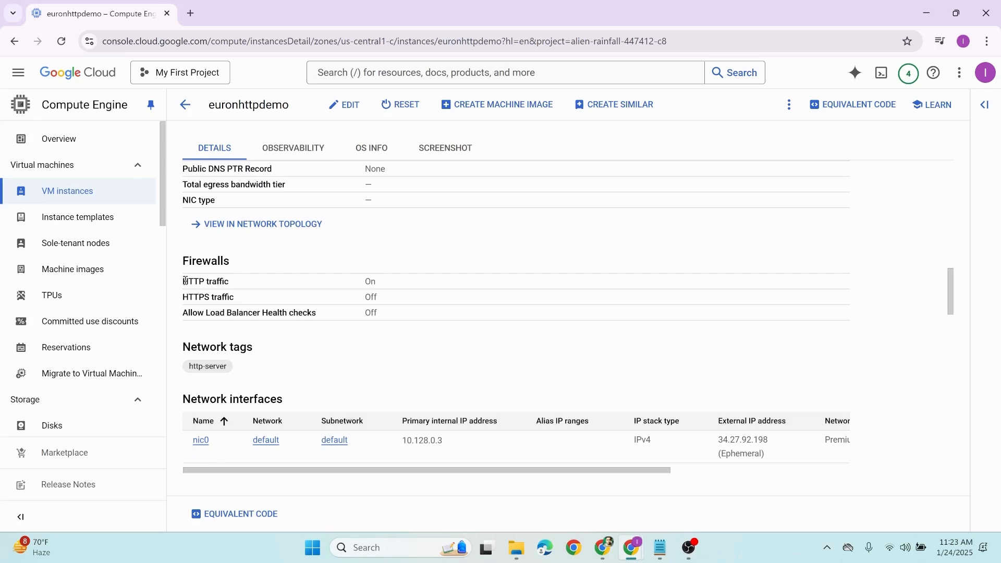
{"action": "left_click_drag", "start_coordinate": [185, 281], "coordinate": [354, 286]}
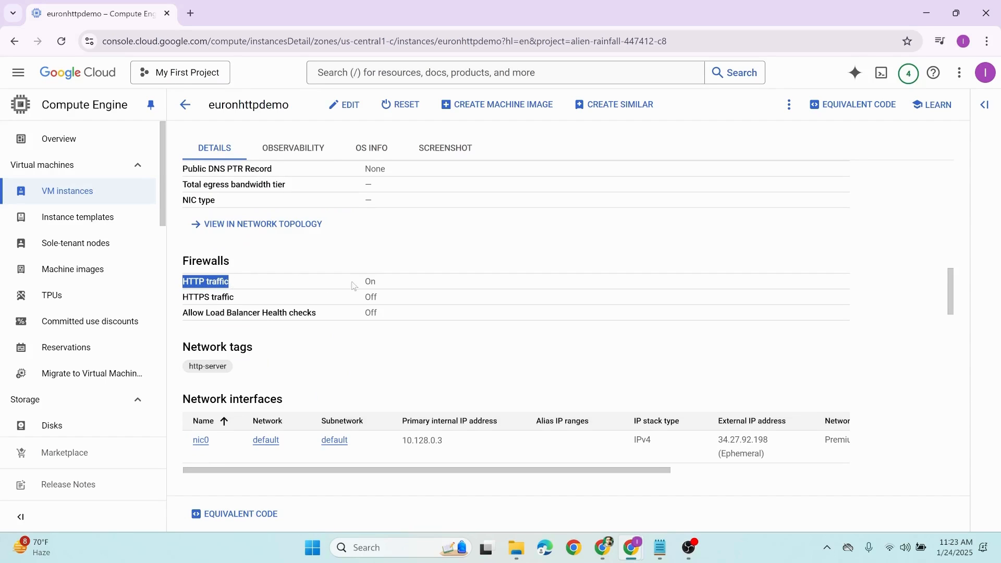
{"action": "left_click", "coordinate": [185, 106]}
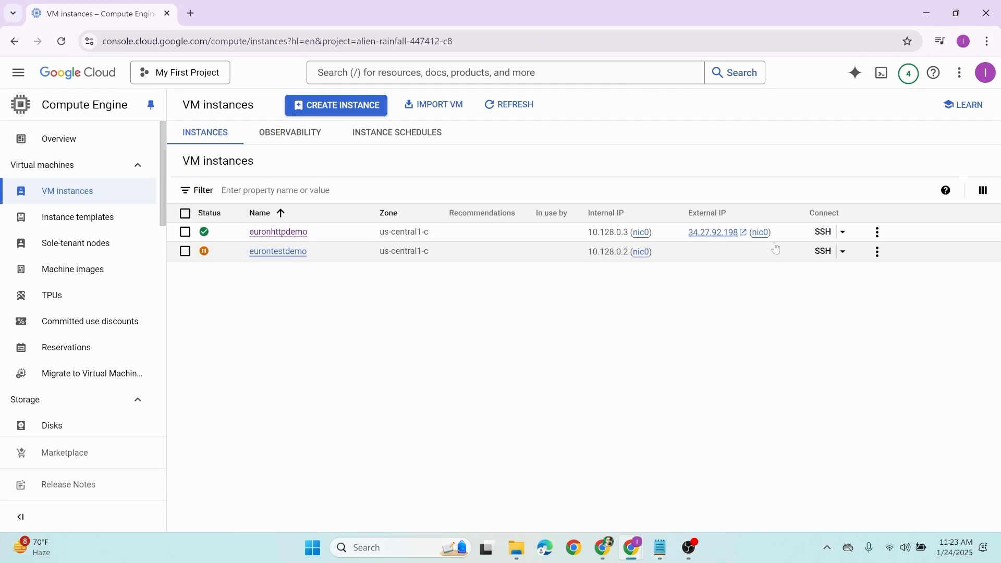
- Open an SSH-in-browser session to euronhttpdemo, authorize it and choose the Google account to sign in with
{"action": "left_click", "coordinate": [823, 233]}
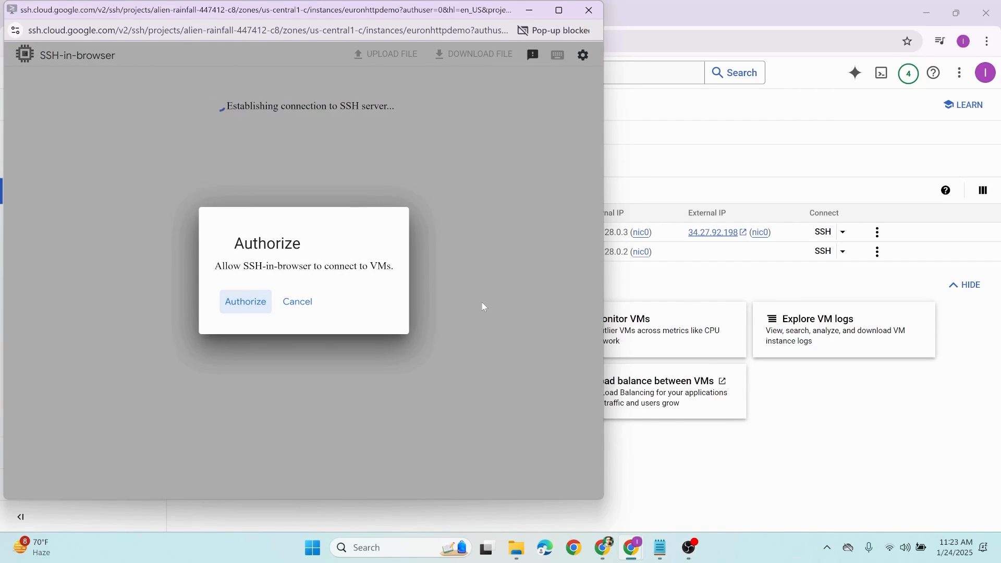
{"action": "left_click", "coordinate": [246, 302]}
{"action": "left_click", "coordinate": [245, 302]}
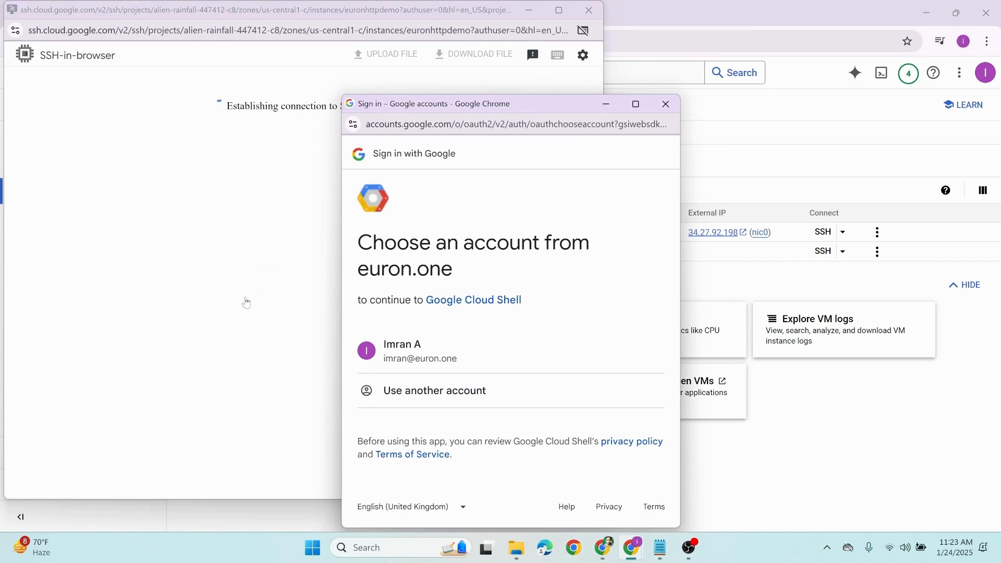
{"action": "left_click", "coordinate": [496, 359]}
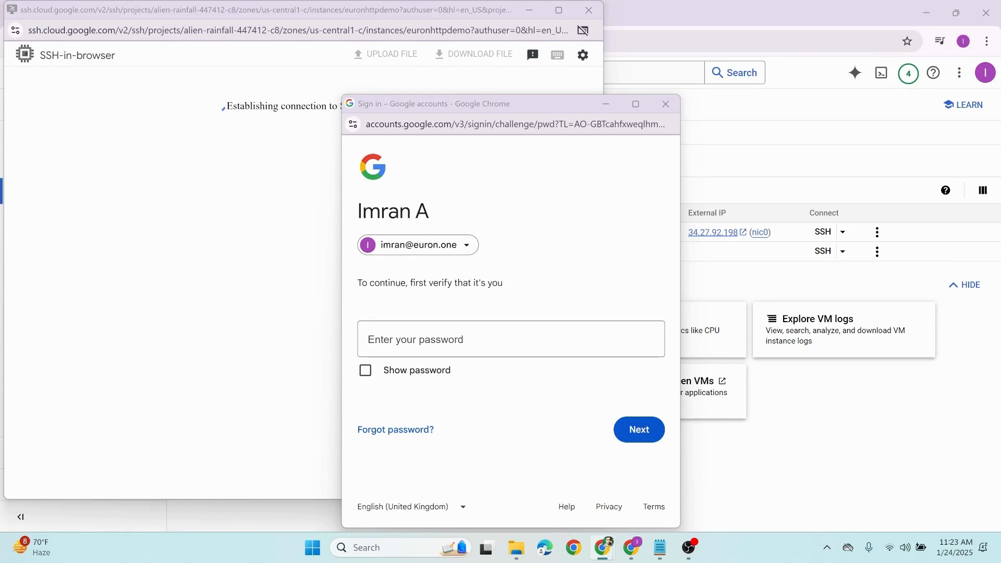
- Verify the sign-in with the account password and grant Google Cloud Shell access to the account
{"action": "left_click", "coordinate": [385, 347]}
{"action": "type", "text": "••••••"}
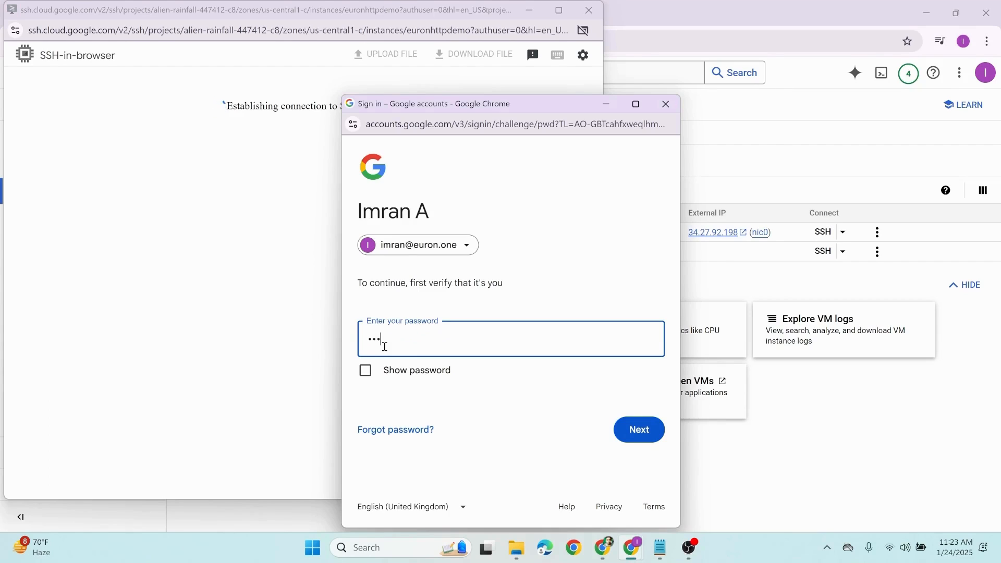
{"action": "type", "text": "•••••••"}
{"action": "left_click", "coordinate": [634, 432]}
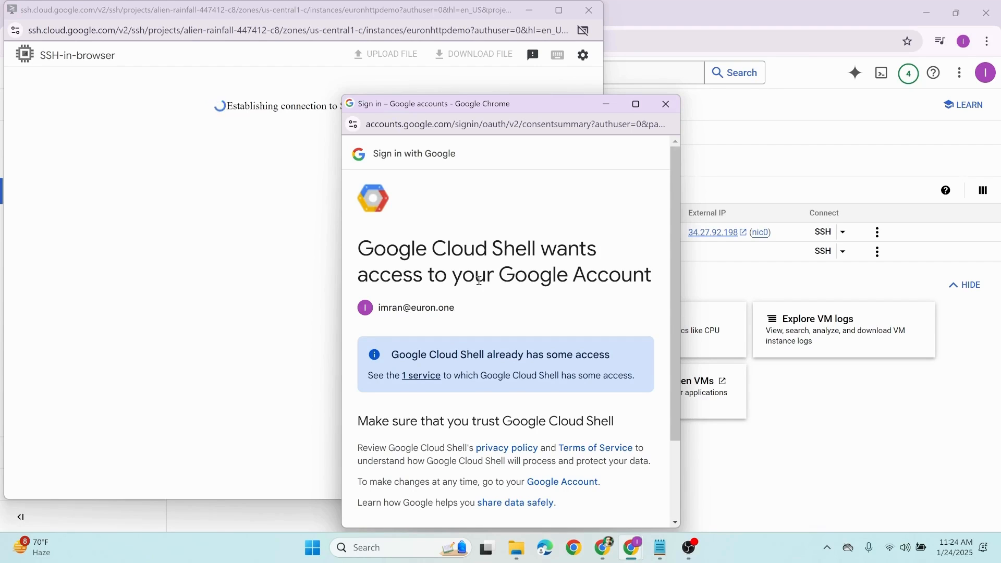
{"action": "scroll", "coordinate": [478, 280], "scroll_direction": "down", "scroll_amount": 2}
{"action": "left_click", "coordinate": [580, 468]}
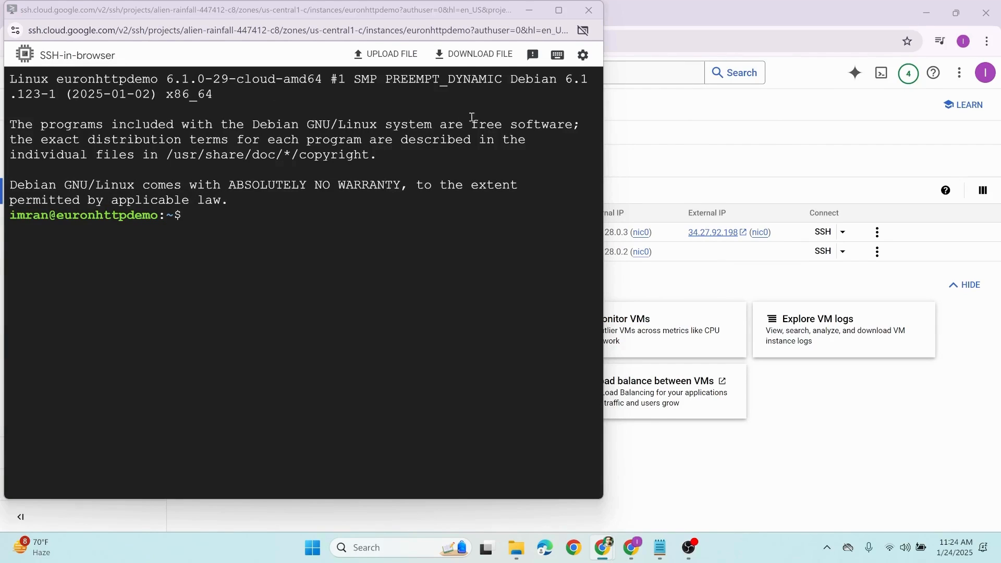
- Select the Large font size for the SSH terminal and try the command LS
{"action": "left_click", "coordinate": [584, 56]}
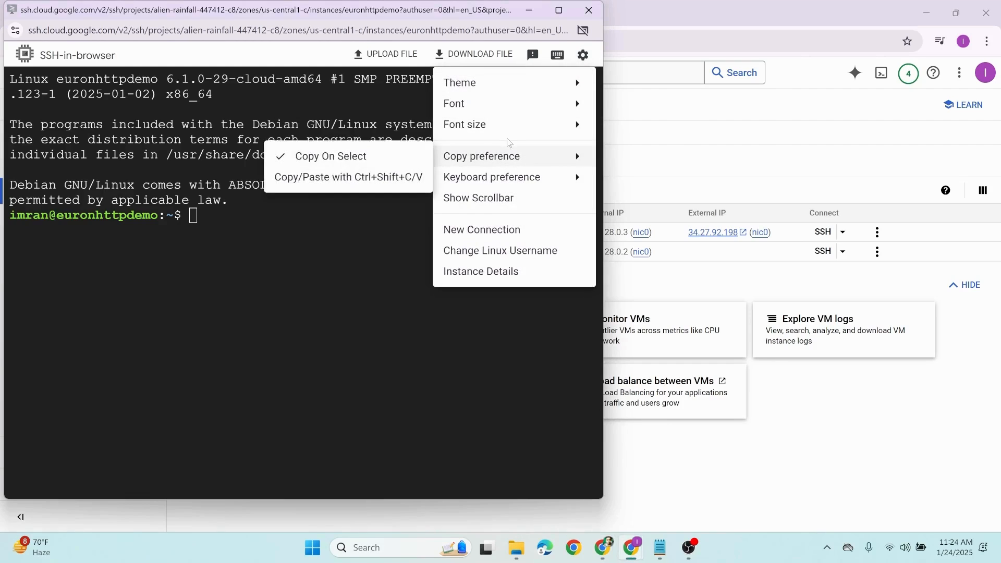
{"action": "mouse_move", "coordinate": [499, 127]}
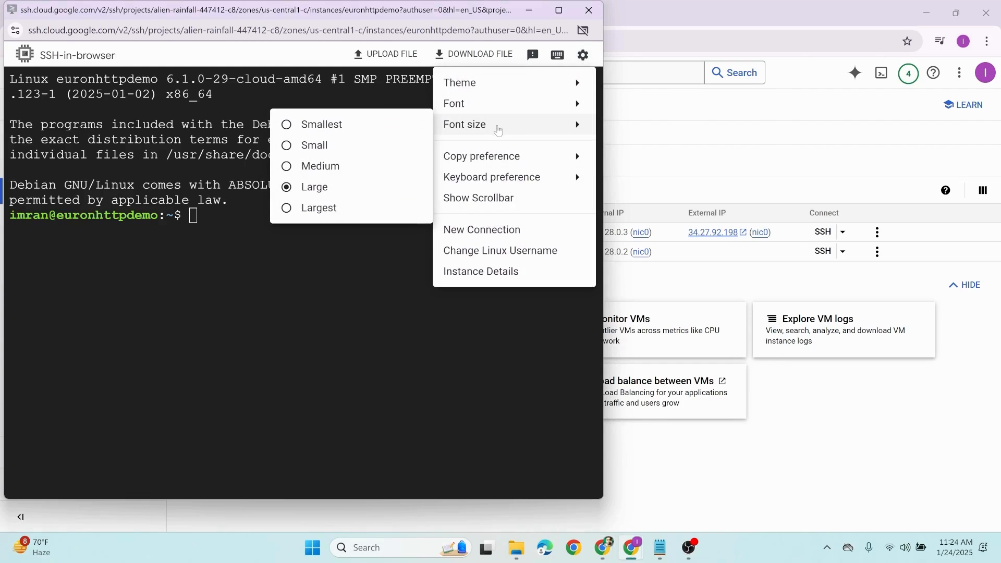
{"action": "left_click", "coordinate": [320, 195]}
{"action": "type", "text": "LS"}
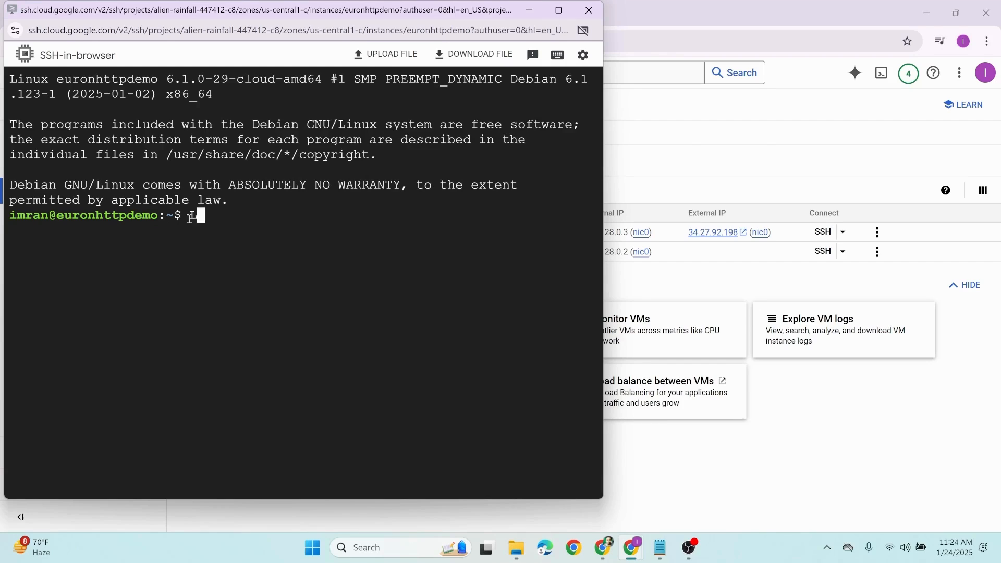
{"action": "key", "text": "Return"}
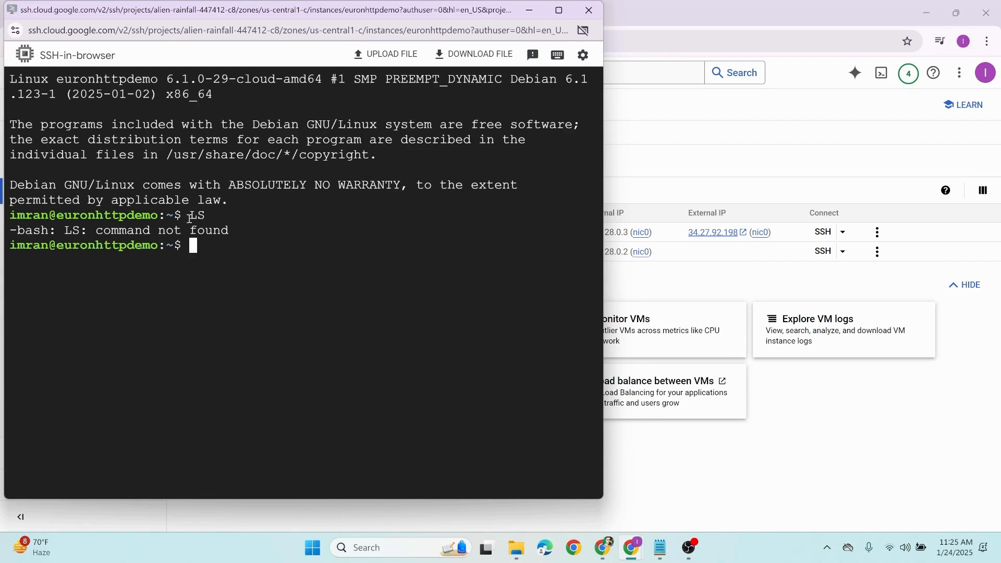
- List the home directory with ls and switch to the root user with sudo su
{"action": "type", "text": "ls"}
{"action": "key", "text": "Return"}
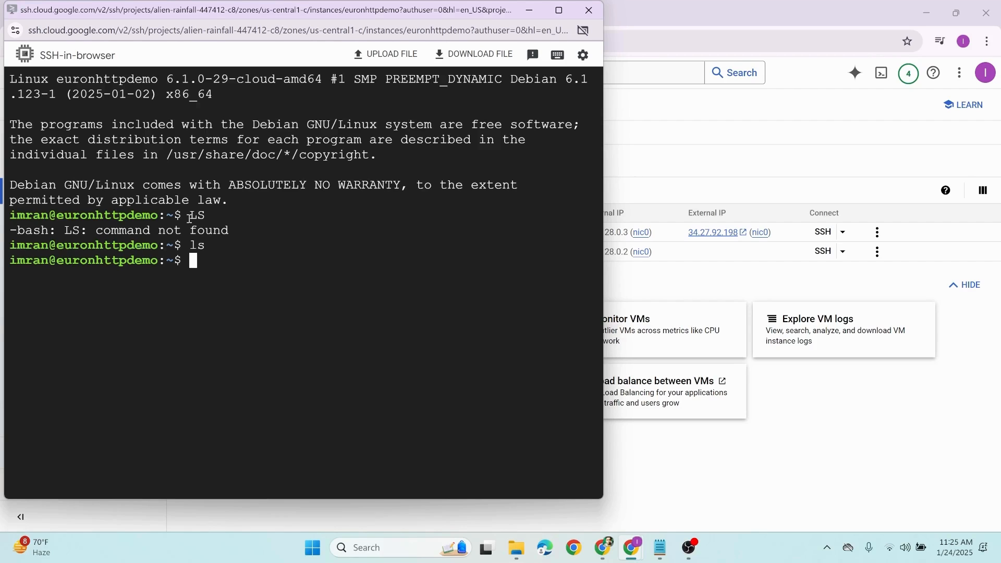
{"action": "type", "text": "sudo su"}
{"action": "key", "text": "Return"}
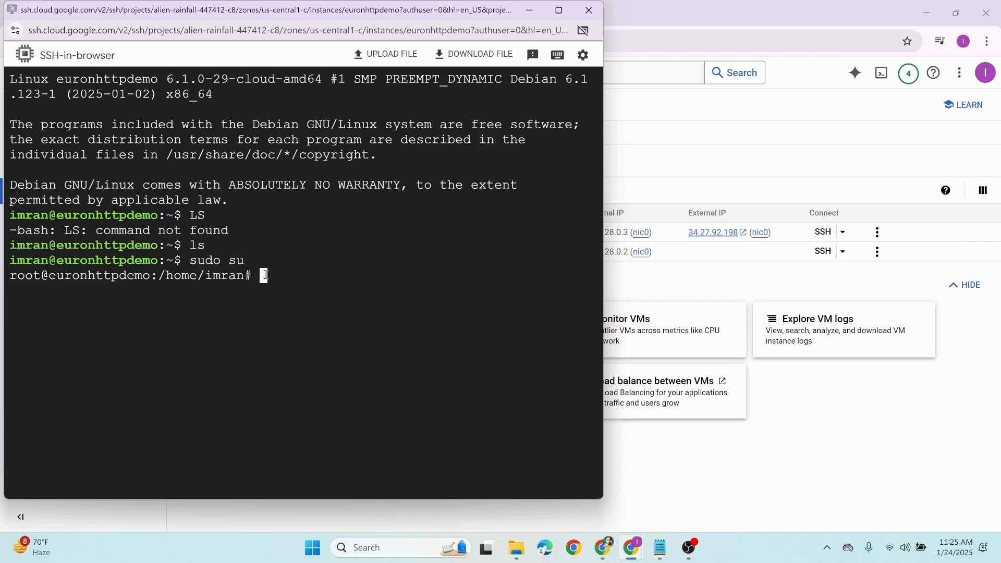
- Refresh the package lists with apt update and install apache2 with apt, accepting the installation with y
{"action": "type", "text": "apt update"}
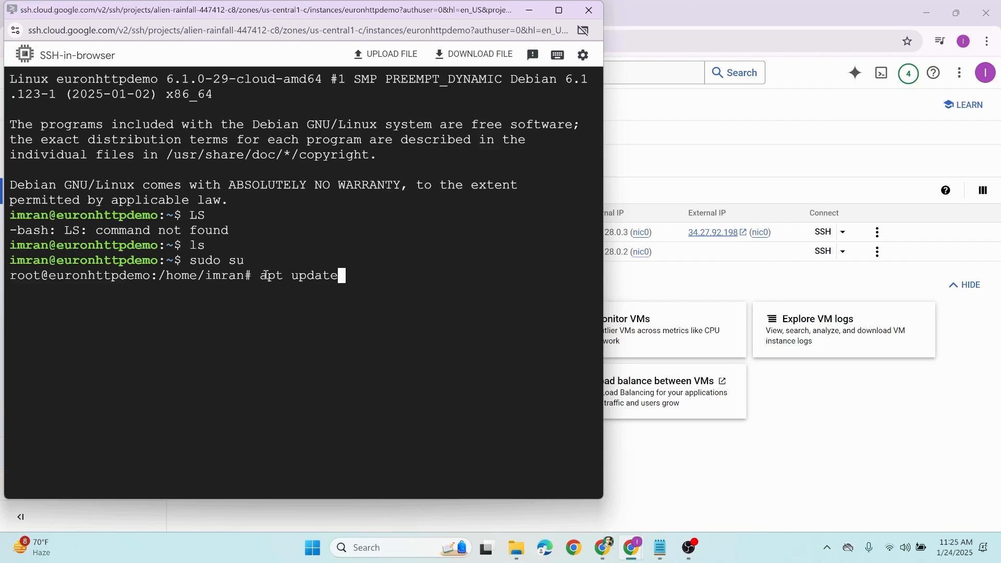
{"action": "key", "text": "Return"}
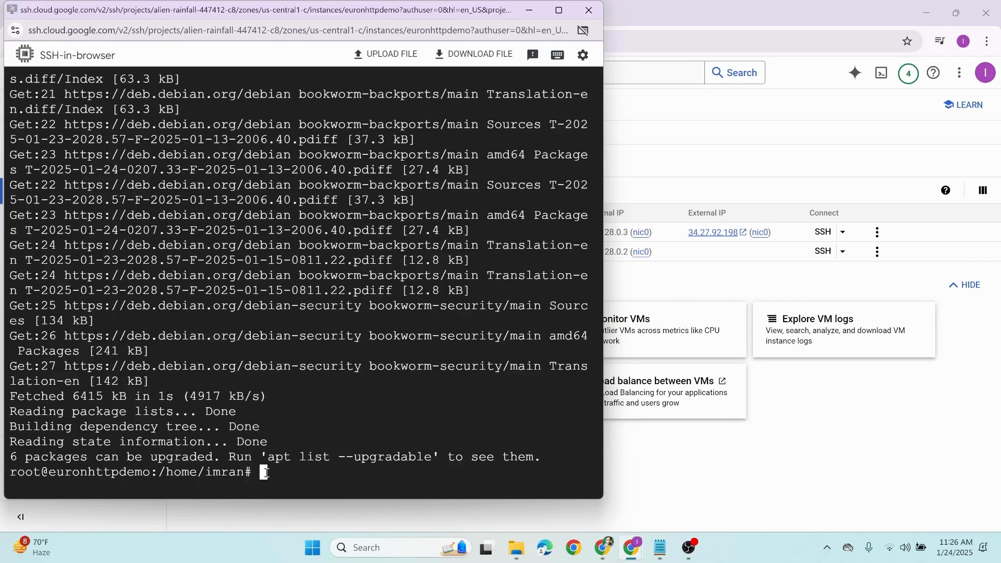
{"action": "type", "text": "apt install"}
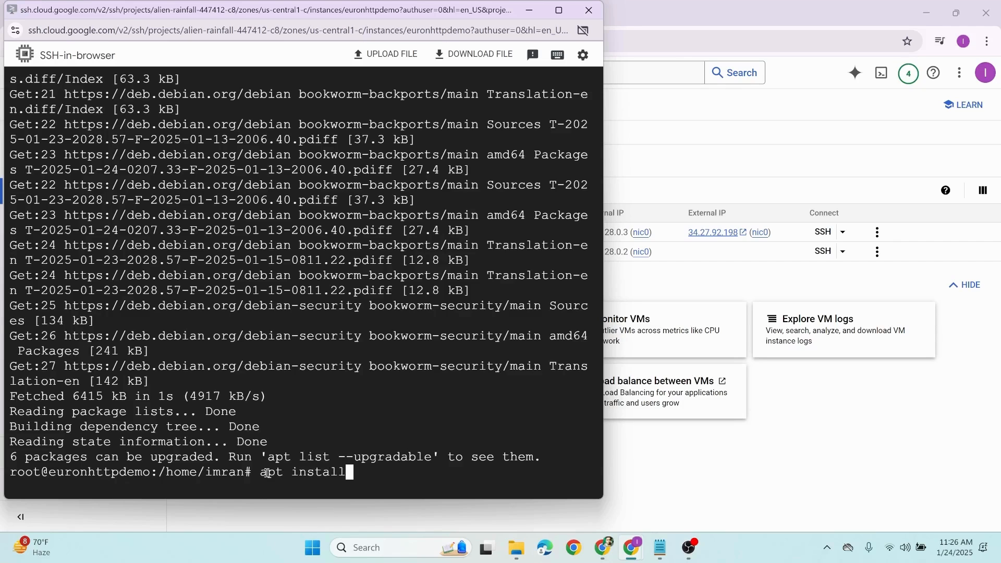
{"action": "type", "text": " apache2"}
{"action": "key", "text": "Return"}
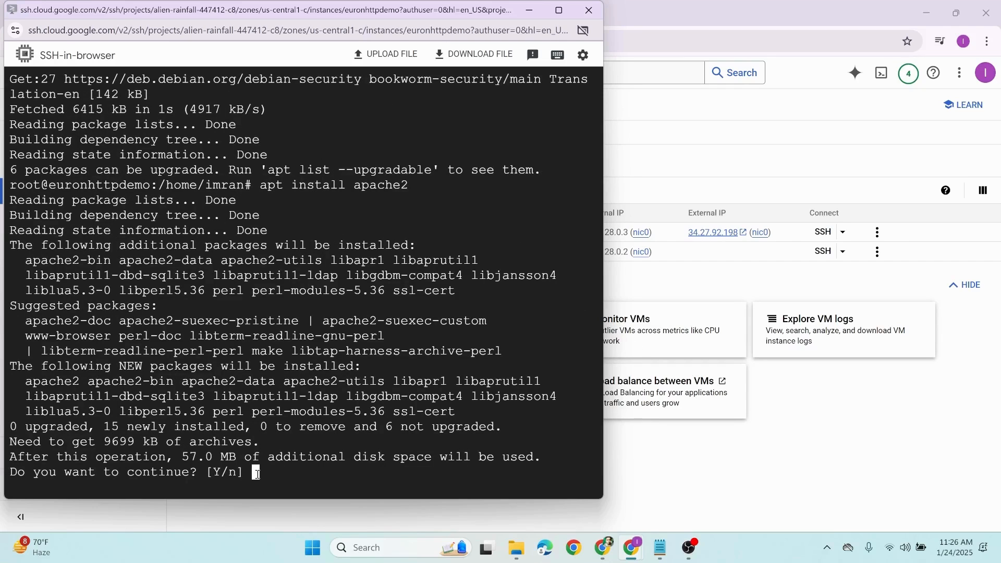
{"action": "type", "text": "y"}
{"action": "key", "text": "Return"}
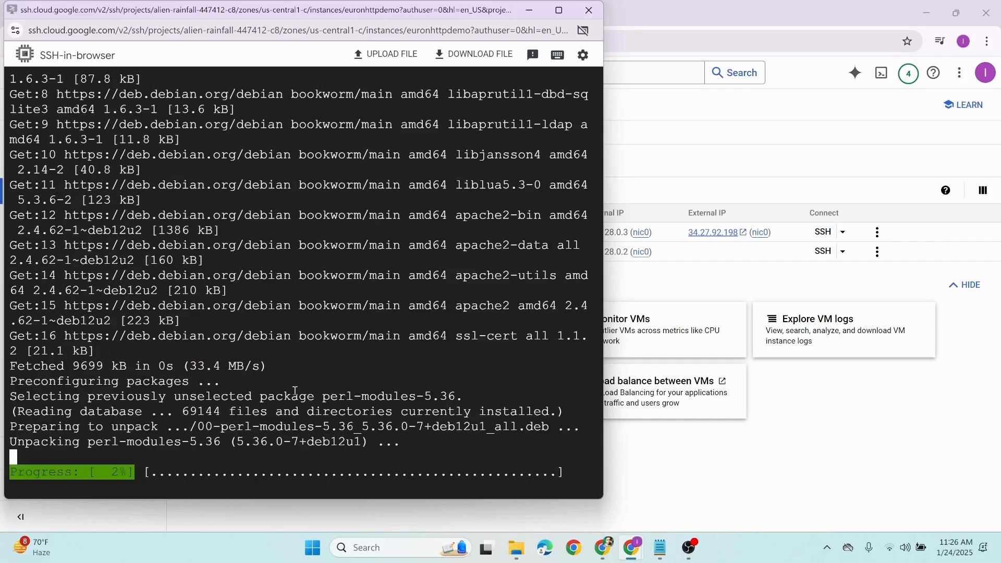
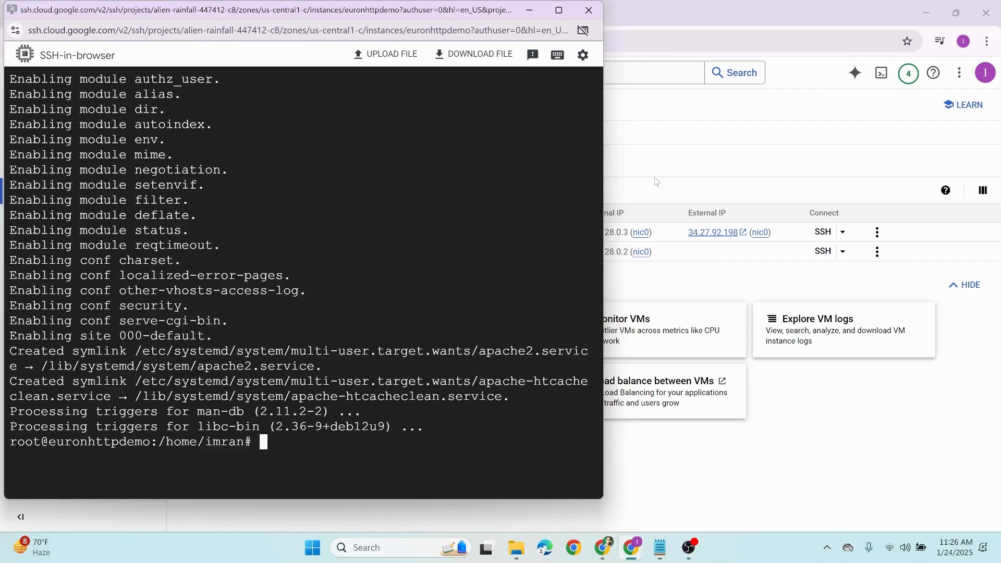
- Open euronhttpdemo's external IP from the VM list and examine the Apache default page for the default document root path
{"action": "left_click", "coordinate": [772, 119]}
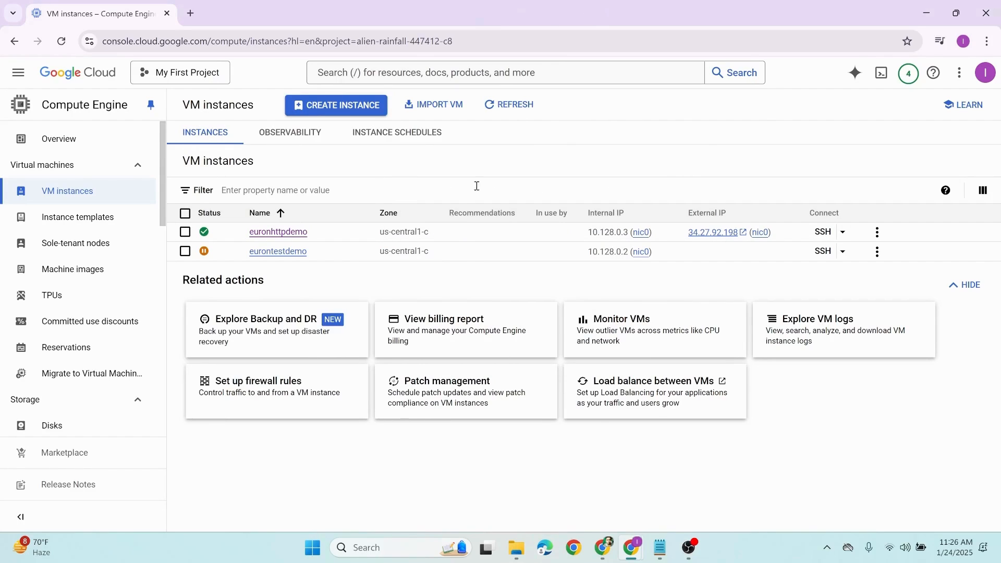
{"action": "left_click", "coordinate": [716, 233]}
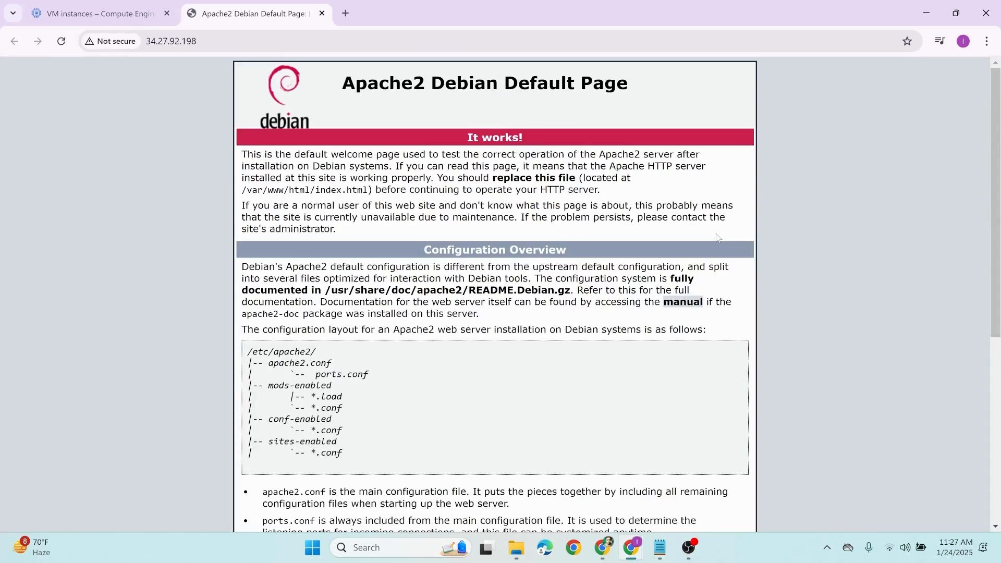
{"action": "scroll", "coordinate": [538, 306], "scroll_direction": "down", "scroll_amount": 6}
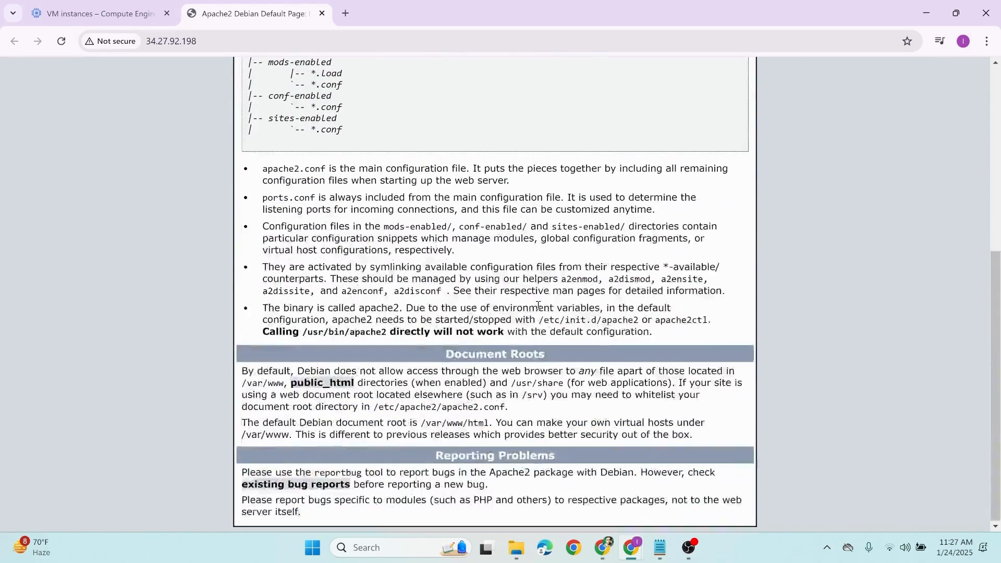
{"action": "scroll", "coordinate": [538, 306], "scroll_direction": "up", "scroll_amount": 6}
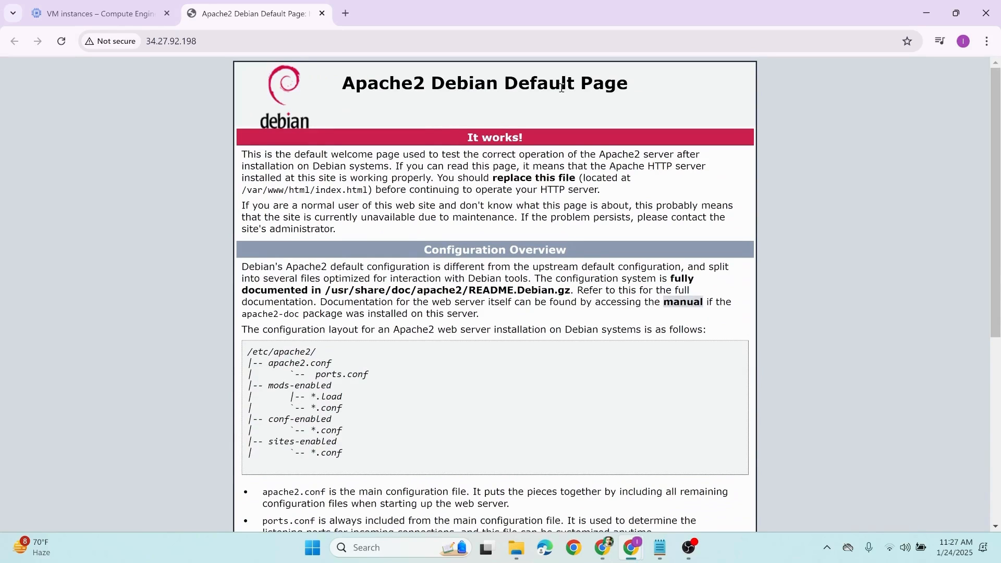
{"action": "scroll", "coordinate": [492, 264], "scroll_direction": "down", "scroll_amount": 5}
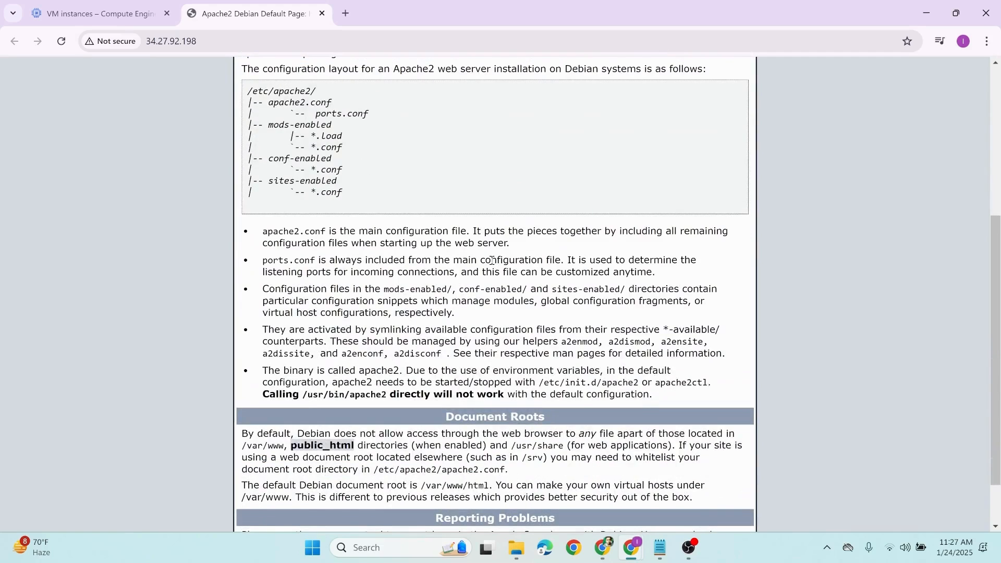
{"action": "scroll", "coordinate": [493, 260], "scroll_direction": "down", "scroll_amount": 2}
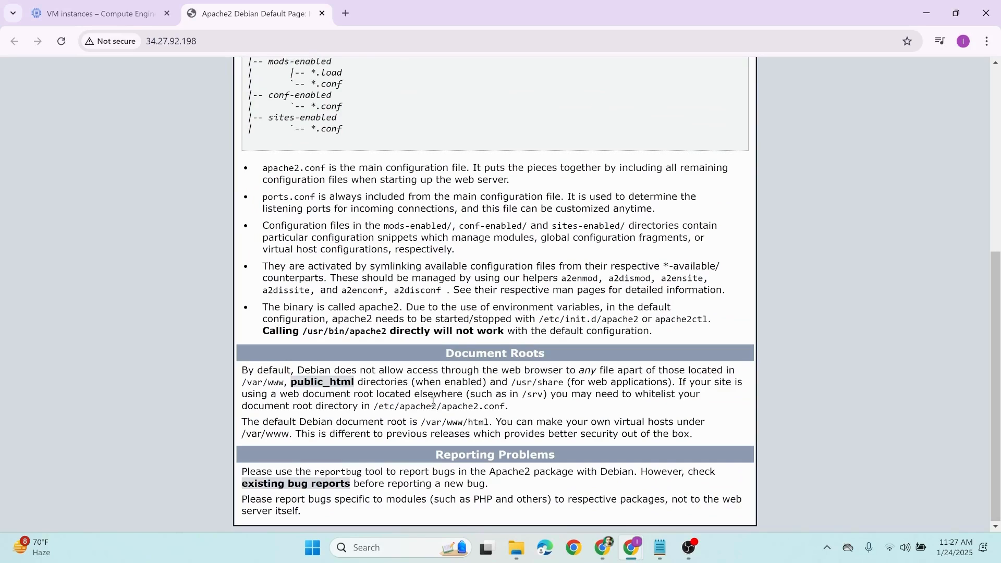
{"action": "left_click_drag", "start_coordinate": [421, 423], "coordinate": [482, 423]}
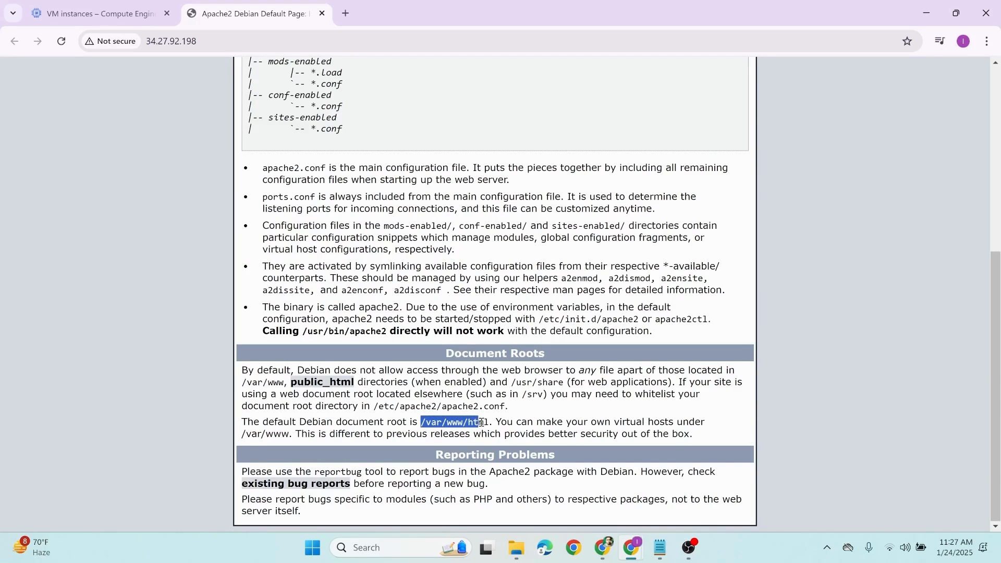
{"action": "left_click_drag", "start_coordinate": [260, 423], "coordinate": [489, 425]}
{"action": "scroll", "coordinate": [472, 422], "scroll_direction": "up", "scroll_amount": 6}
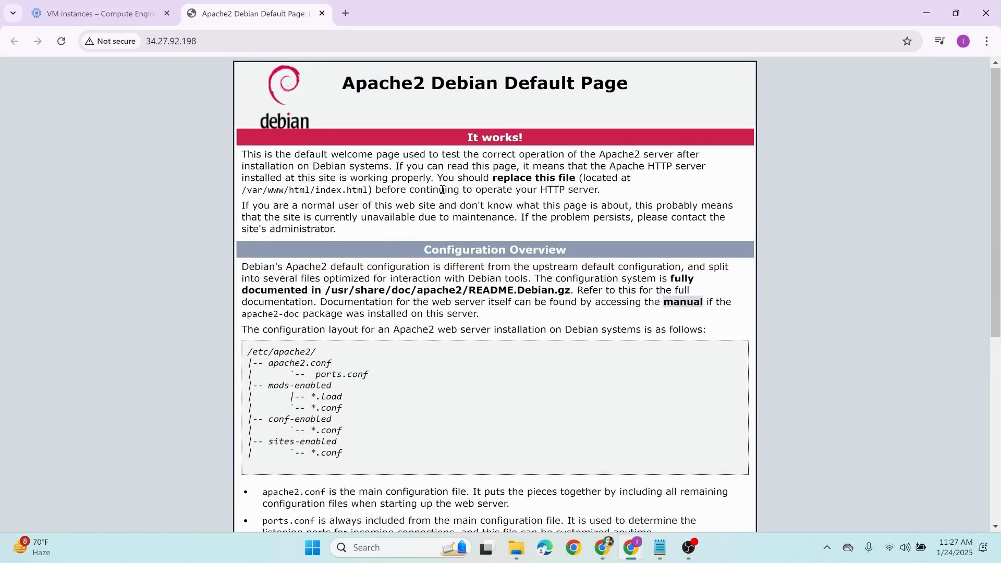
{"action": "scroll", "coordinate": [454, 208], "scroll_direction": "down", "scroll_amount": 5}
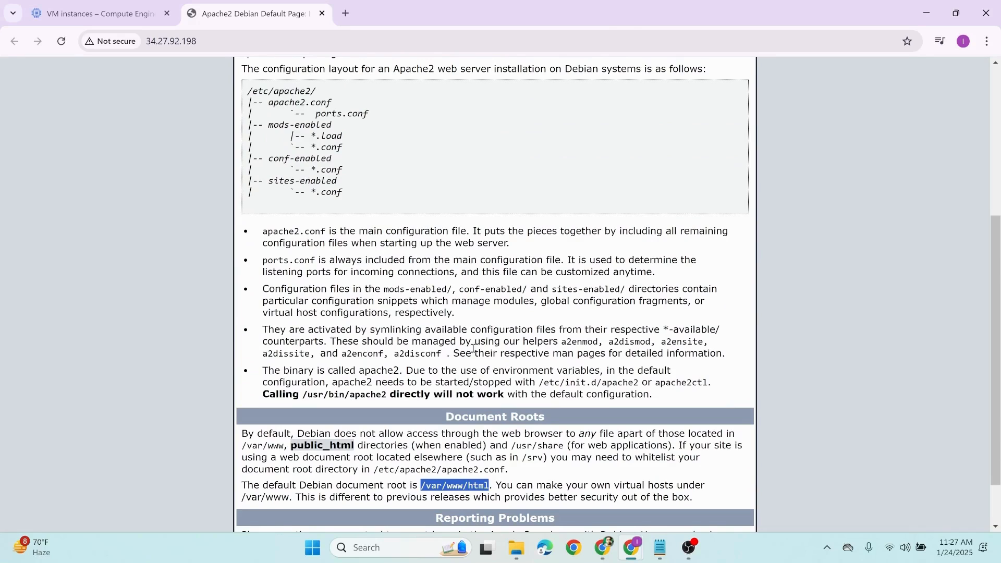
{"action": "left_click", "coordinate": [493, 369]}
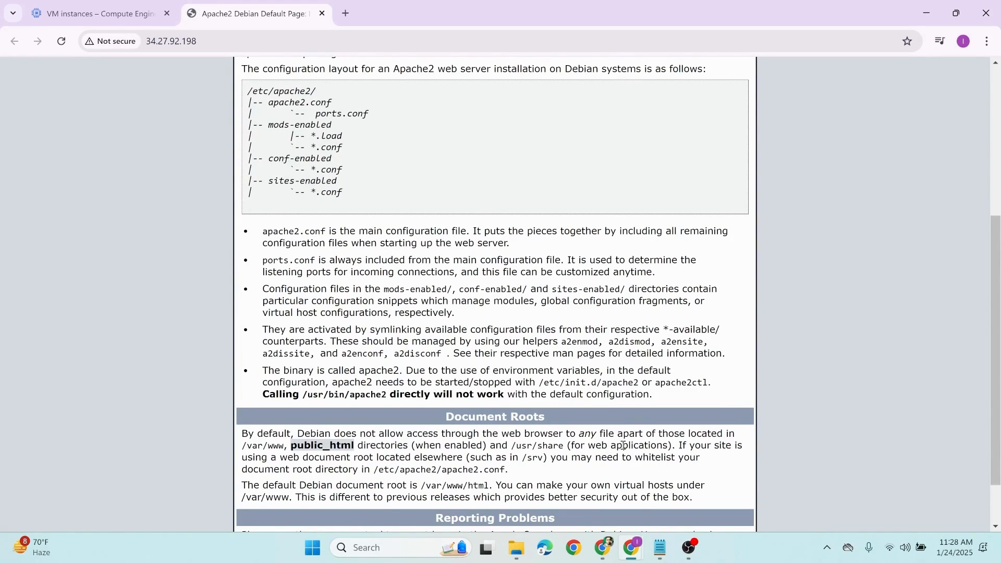
- Return to the SSH session, list the contents of /var/www/html and print "hello world" with echo
{"action": "mouse_move", "coordinate": [636, 546]}
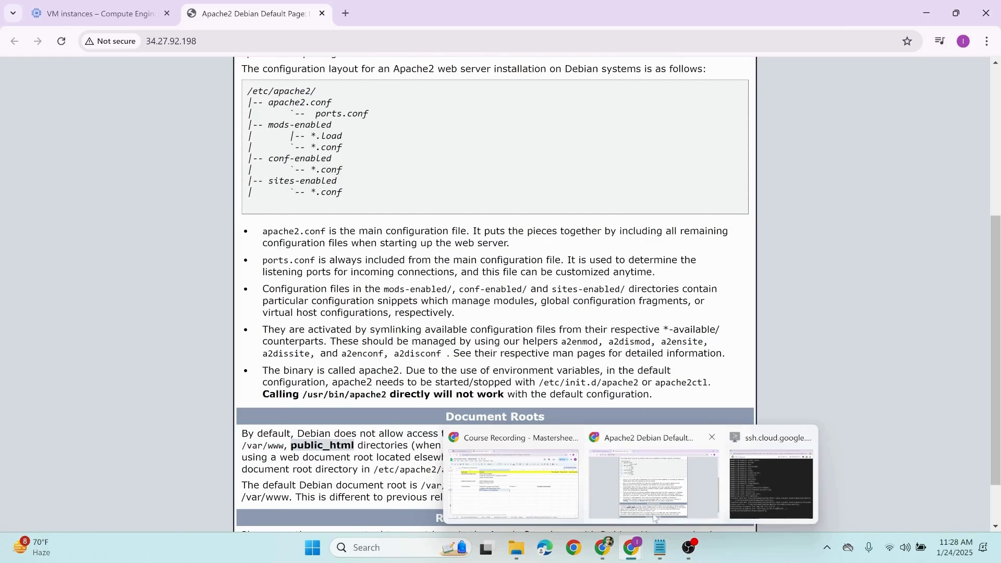
{"action": "left_click", "coordinate": [764, 477]}
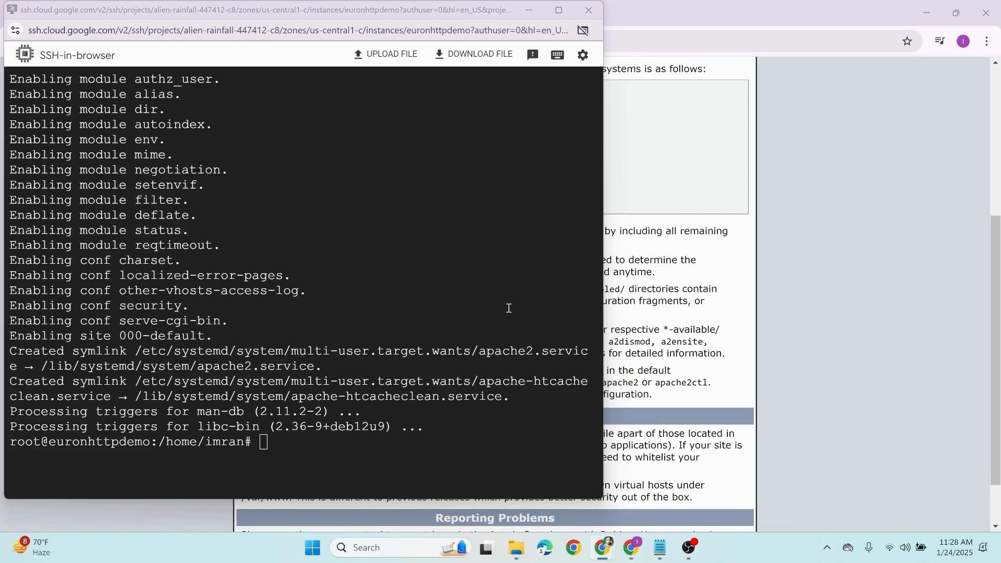
{"action": "left_click", "coordinate": [273, 443]}
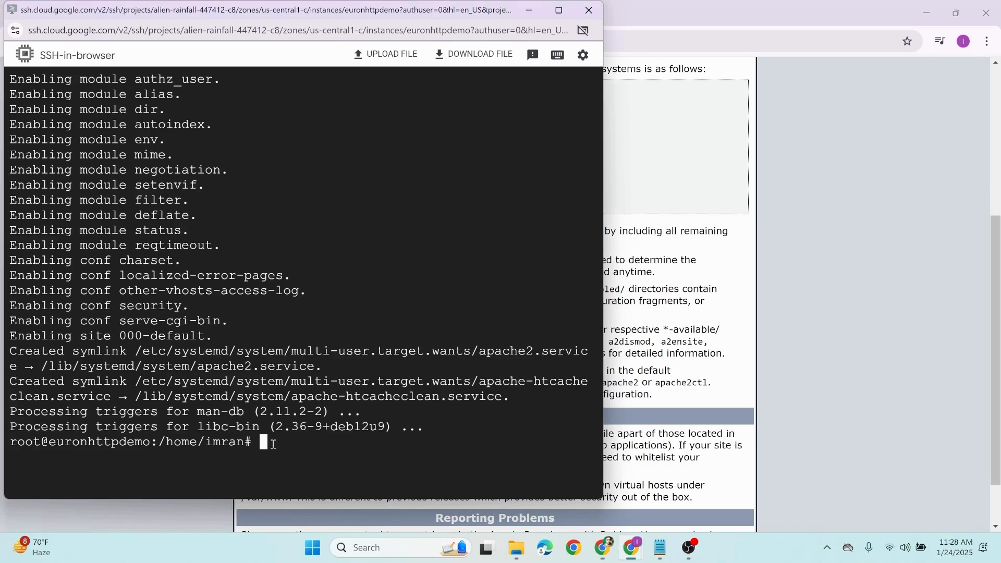
{"action": "type", "text": "ls /var/www/html"}
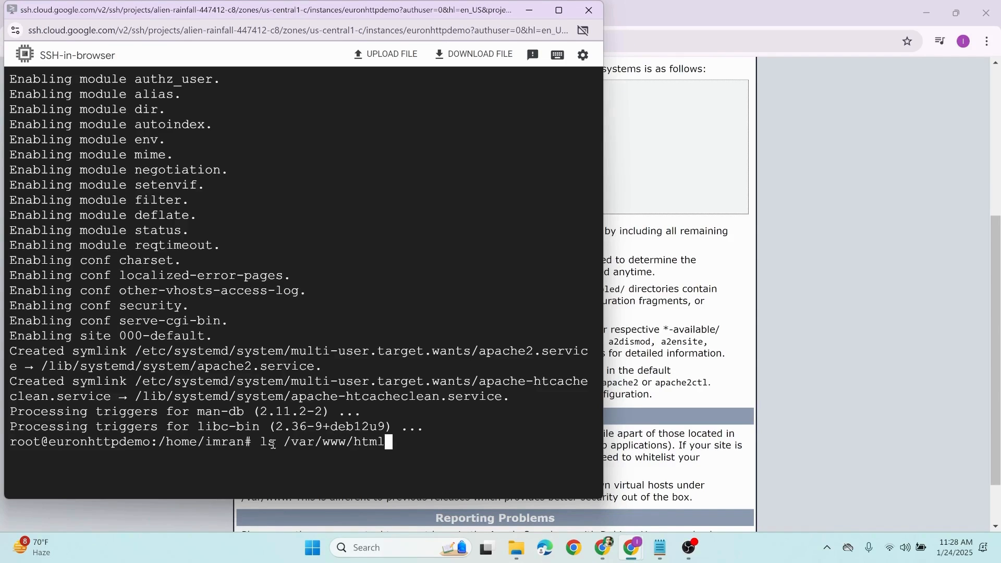
{"action": "key", "text": "Return"}
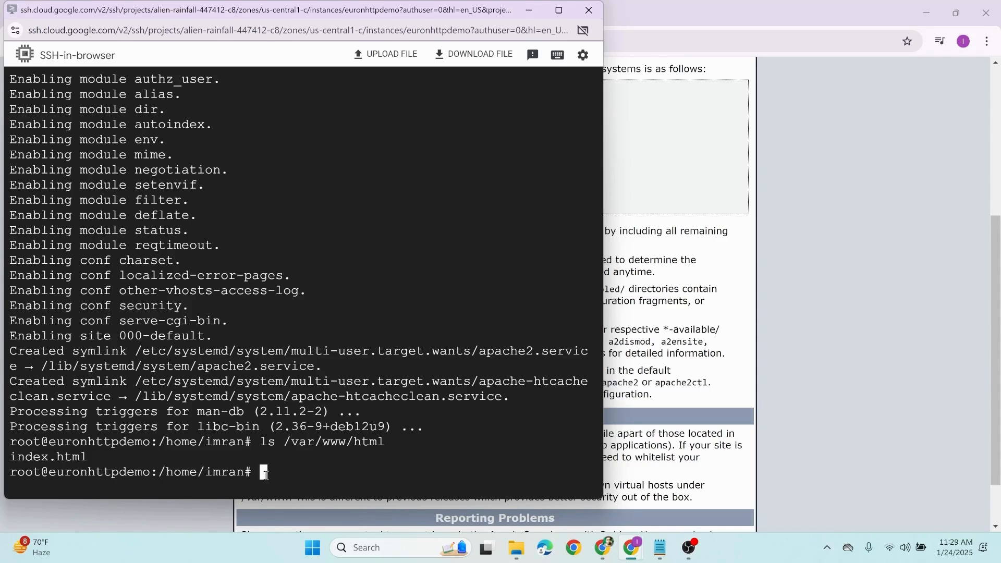
{"action": "type", "text": "echo \"hello world\""}
{"action": "key", "text": "Return"}
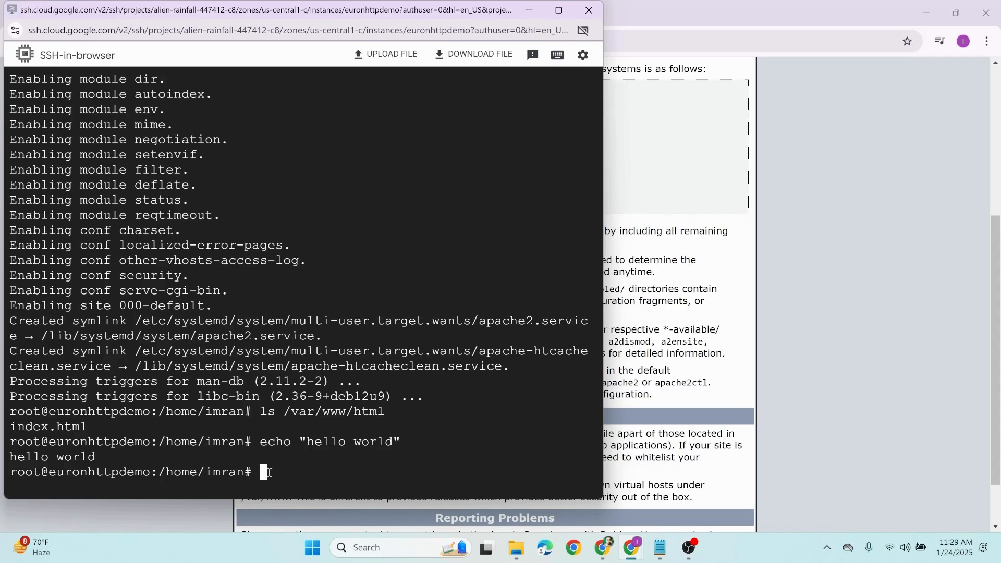
- Write "hello world" into /var/www/html/index.html by redirecting echo, widening the SSH window to fit the command on one line
{"action": "type", "text": "echo"}
{"action": "type", "text": " \"hee"}
{"action": "type", "text": "llo"}
{"action": "key", "text": "BackSpace"}
{"action": "key", "text": "BackSpace"}
{"action": "key", "text": "BackSpace"}
{"action": "key", "text": "BackSpace"}
{"action": "key", "text": "BackSpace"}
{"action": "type", "text": "ello wolrd"}
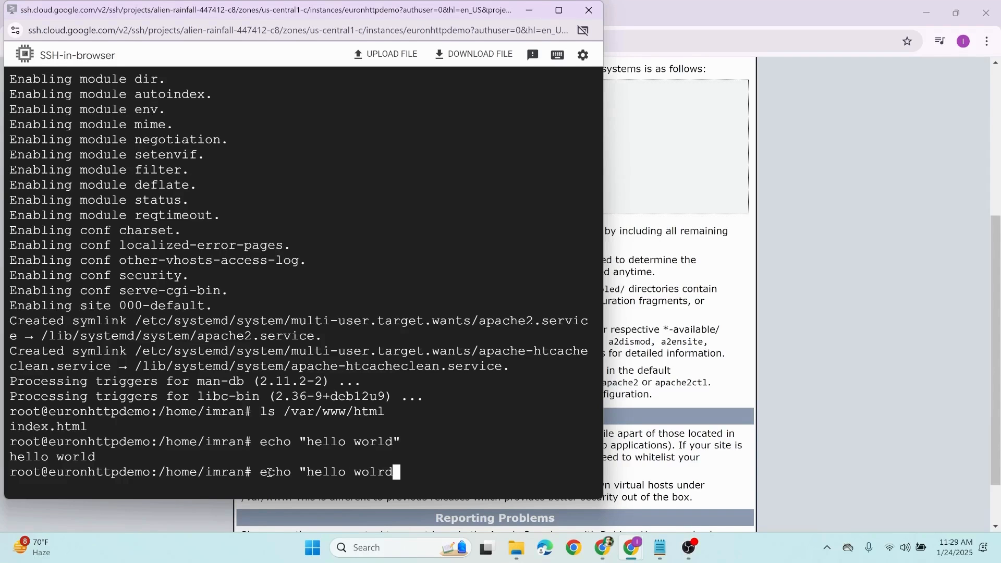
{"action": "key", "text": "BackSpace"}
{"action": "key", "text": "BackSpace"}
{"action": "key", "text": "BackSpace"}
{"action": "type", "text": "rld\""}
{"action": "type", "text": ">"}
{"action": "type", "text": "/var/www"}
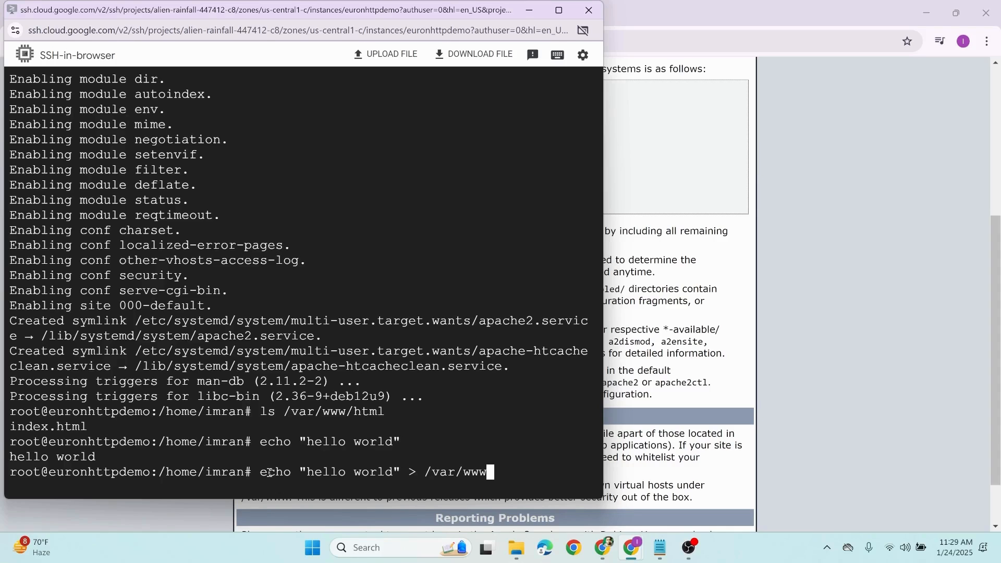
{"action": "type", "text": "/html/inde"}
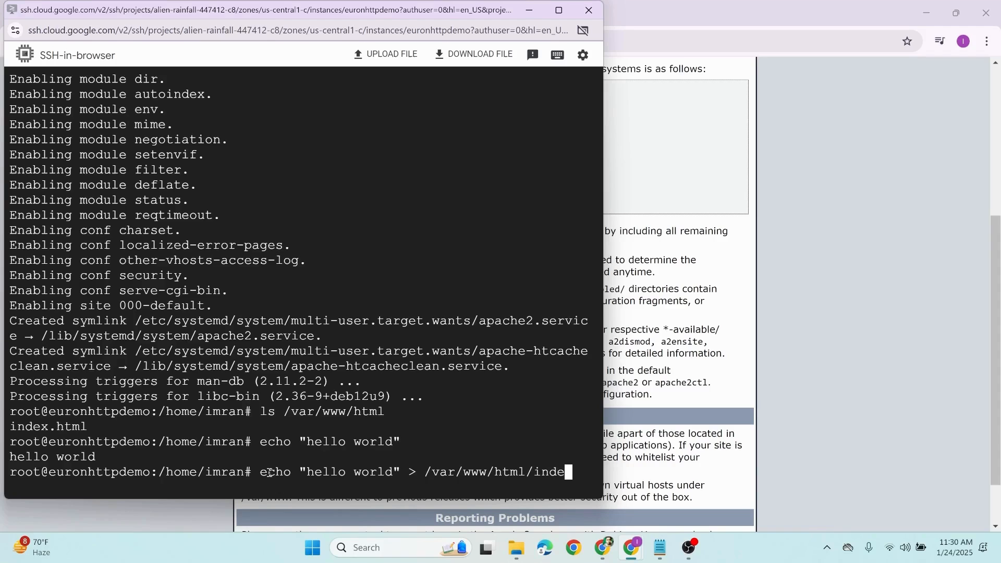
{"action": "type", "text": "x.html"}
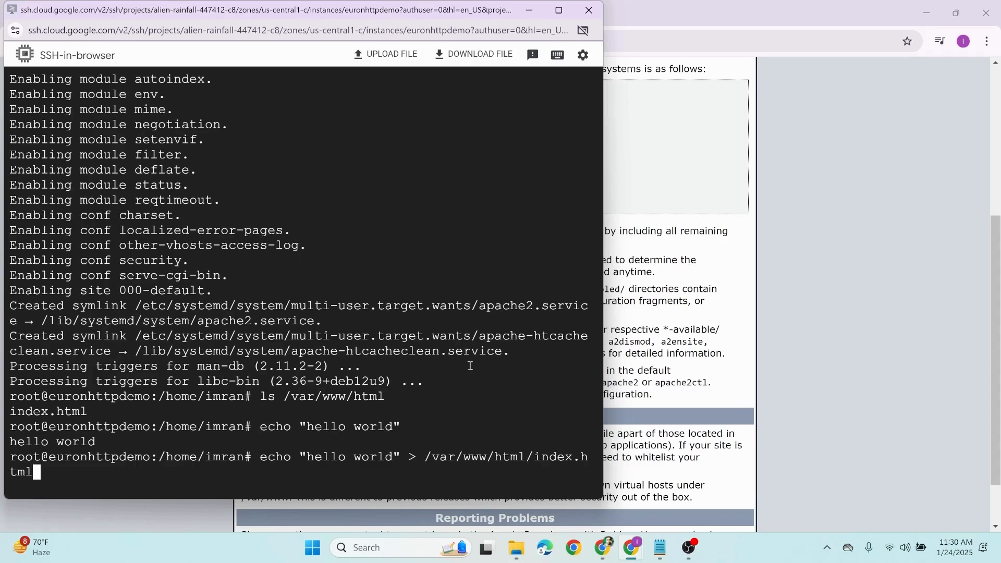
{"action": "left_click_drag", "start_coordinate": [603, 357], "coordinate": [661, 354]}
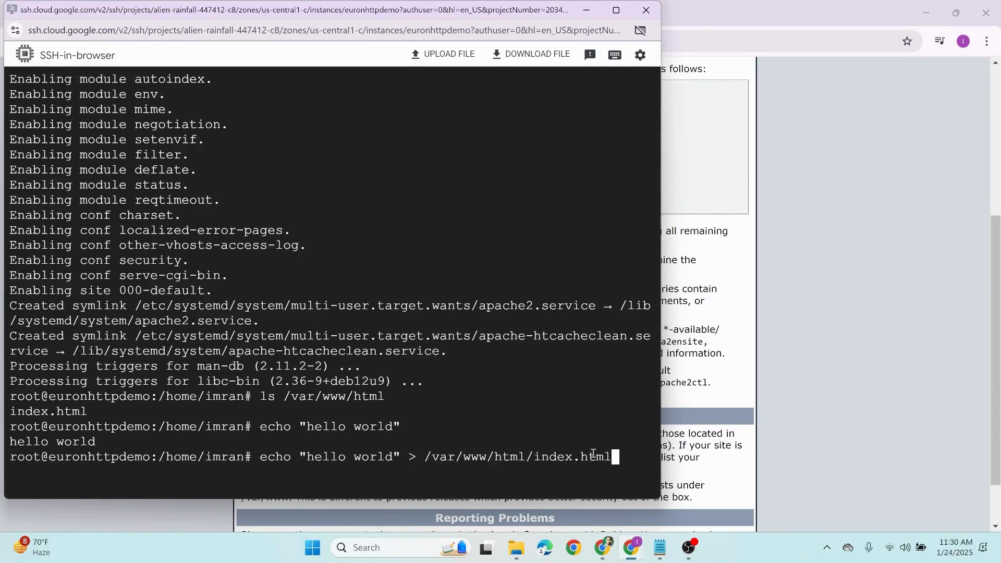
{"action": "key", "text": "Return"}
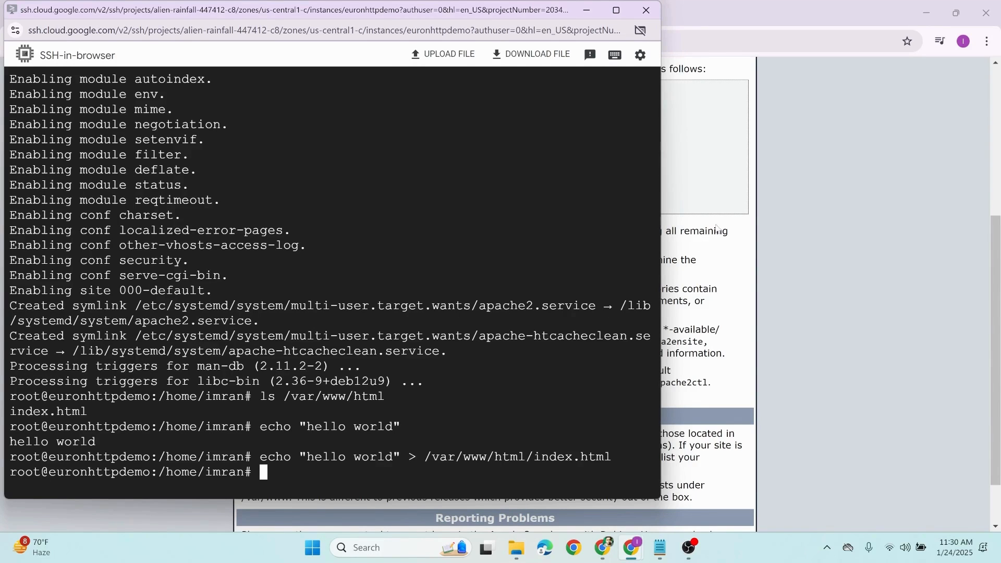
- Reload the web page at euronhttpdemo's external IP to check the replaced index.html
{"action": "left_click", "coordinate": [727, 206]}
{"action": "scroll", "coordinate": [411, 270], "scroll_direction": "up", "scroll_amount": 10}
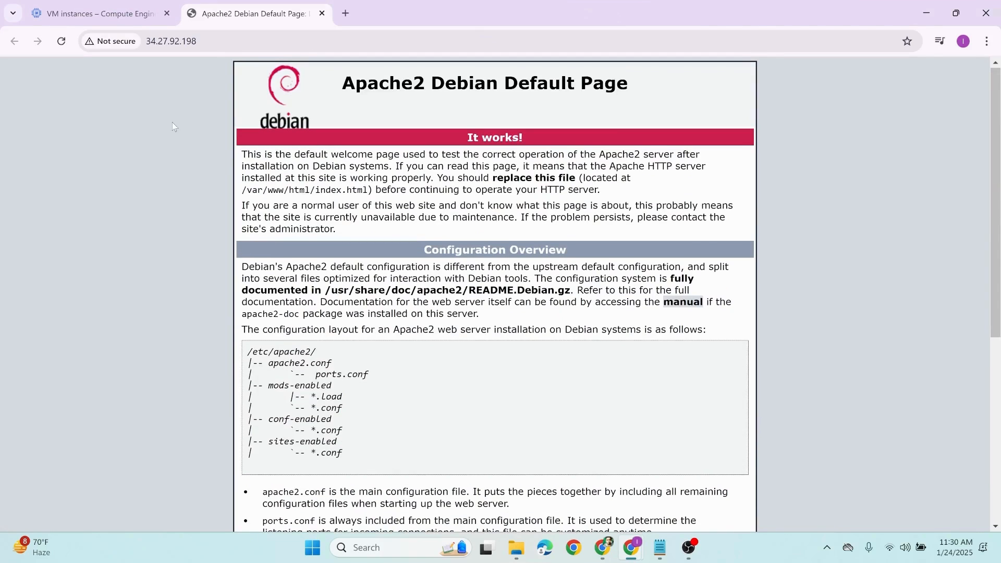
{"action": "left_click", "coordinate": [61, 41]}
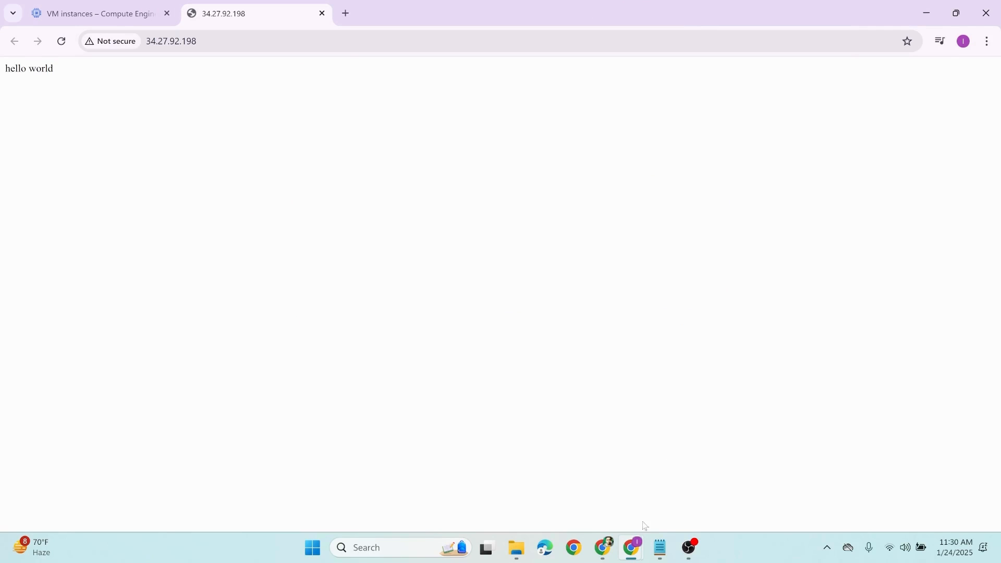
- Switch back to the SSH session and print the machine's host name with echo $(hostname)
{"action": "mouse_move", "coordinate": [639, 551]}
{"action": "left_click", "coordinate": [751, 484]}
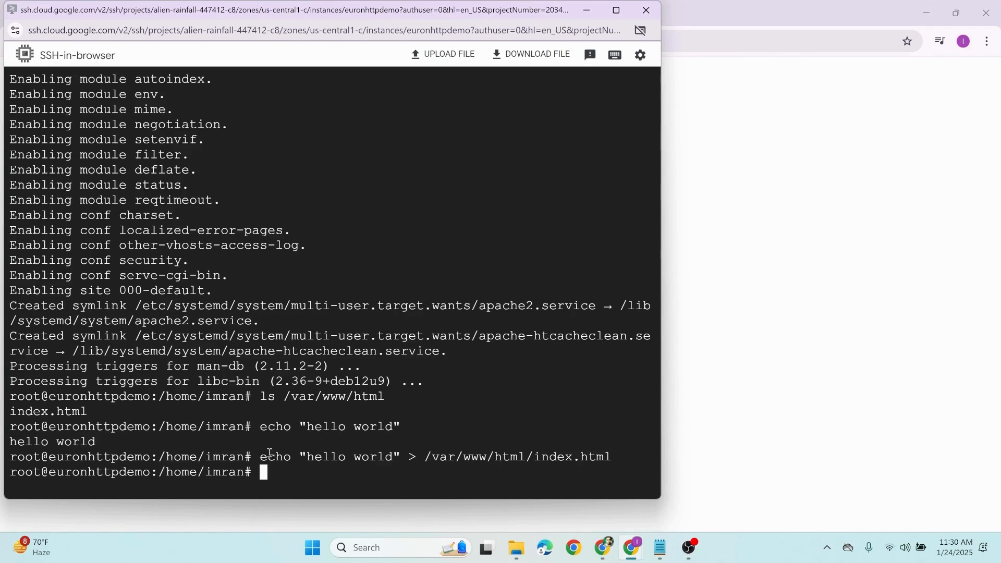
{"action": "type", "text": "echo"}
{"action": "type", "text": "$(host"}
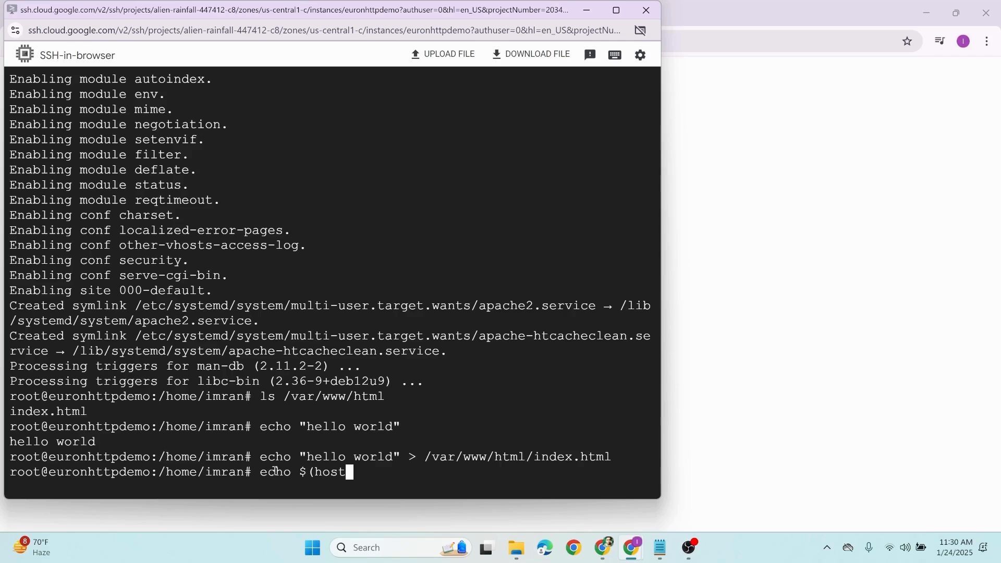
{"action": "type", "text": "name)"}
{"action": "key", "text": "Return"}
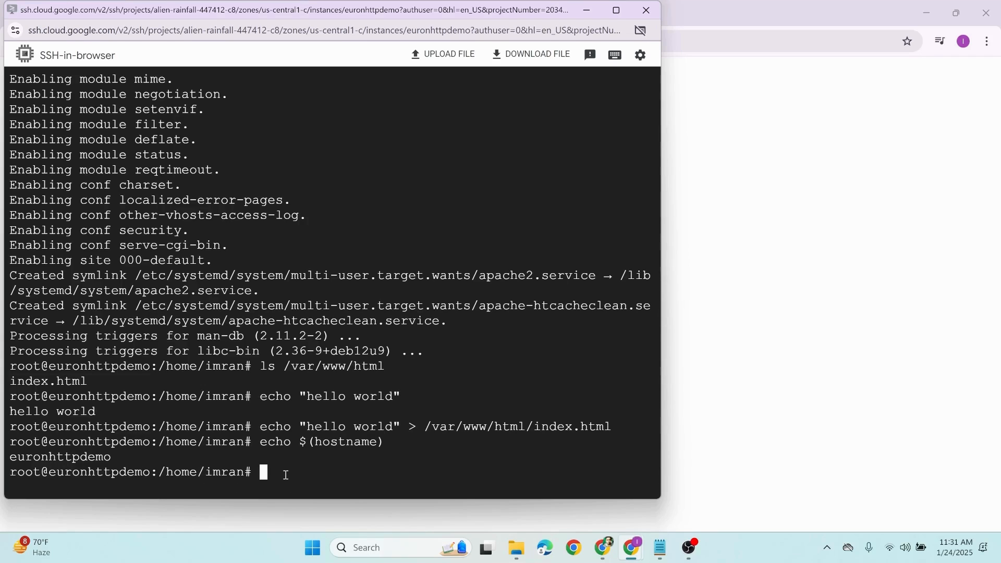
- Print the machine's internal IP address with echo $(hostname -i)
{"action": "key", "text": "Up"}
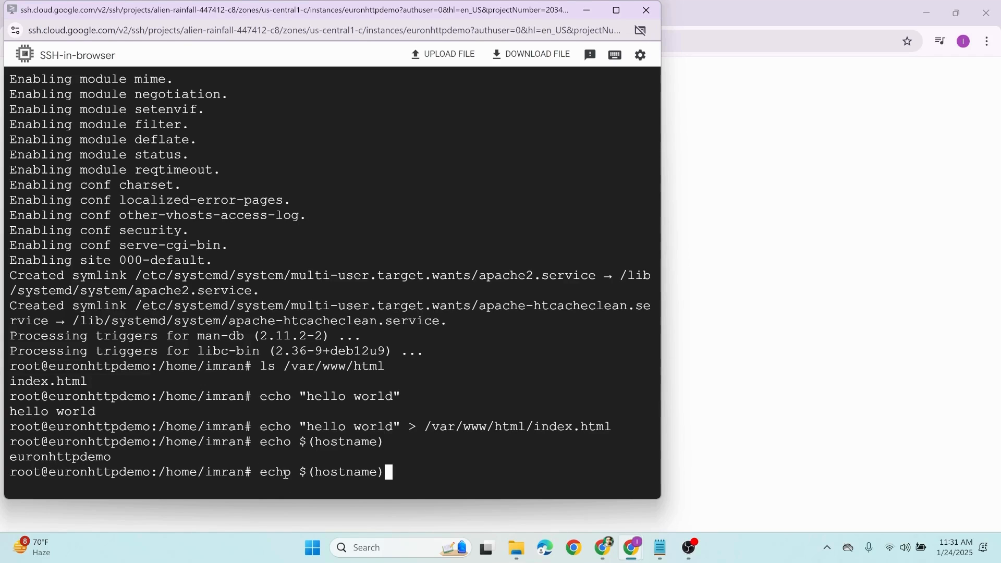
{"action": "key", "text": "Left"}
{"action": "type", "text": "-i"}
{"action": "key", "text": "Return"}
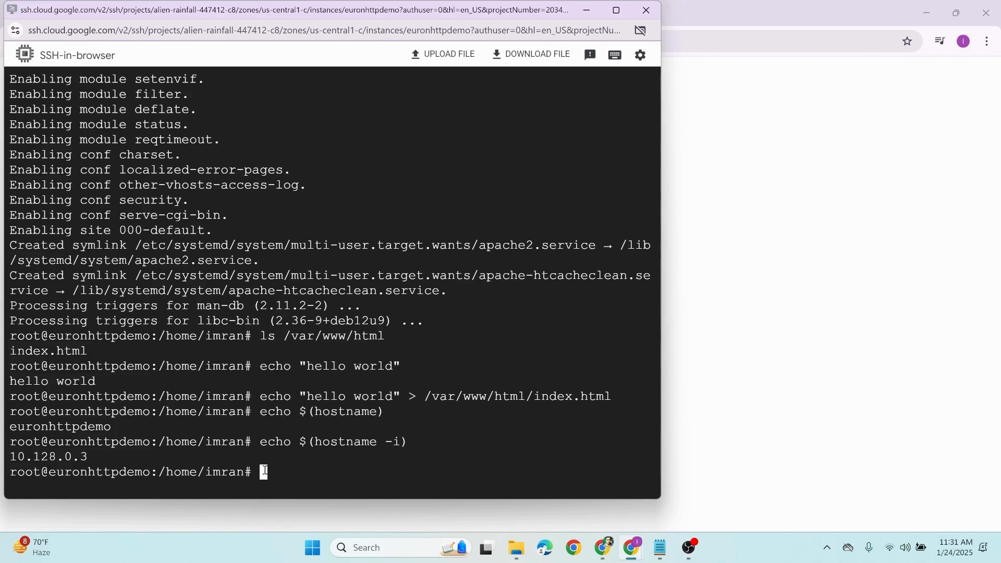
- Write "hello world from $(hostname) $(hostname -i)" into /var/www/html/index.html by redirecting echo
{"action": "type", "text": "echo \"h"}
{"action": "type", "text": "ello wor"}
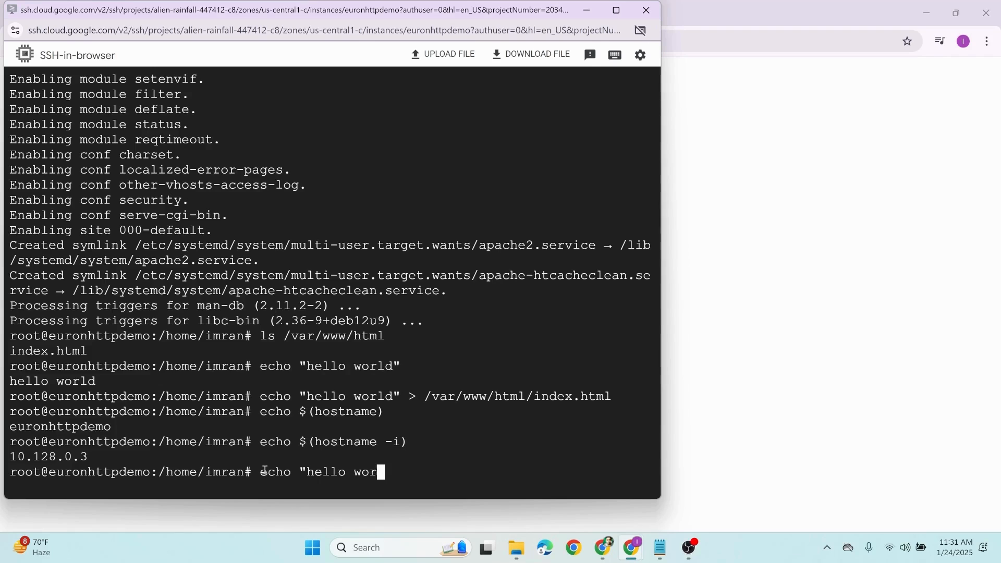
{"action": "type", "text": "ld from $(host"}
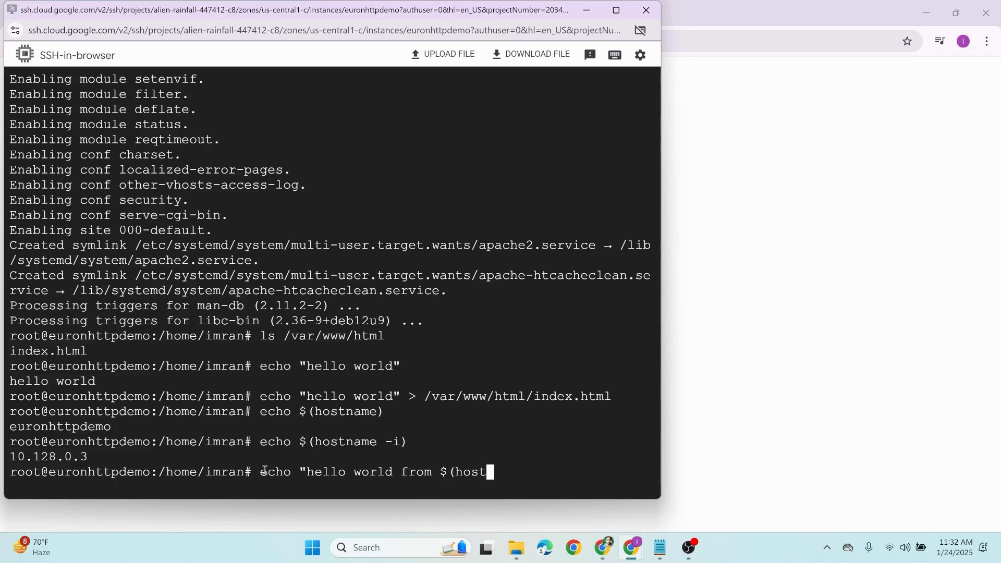
{"action": "type", "text": "name) $(homename"}
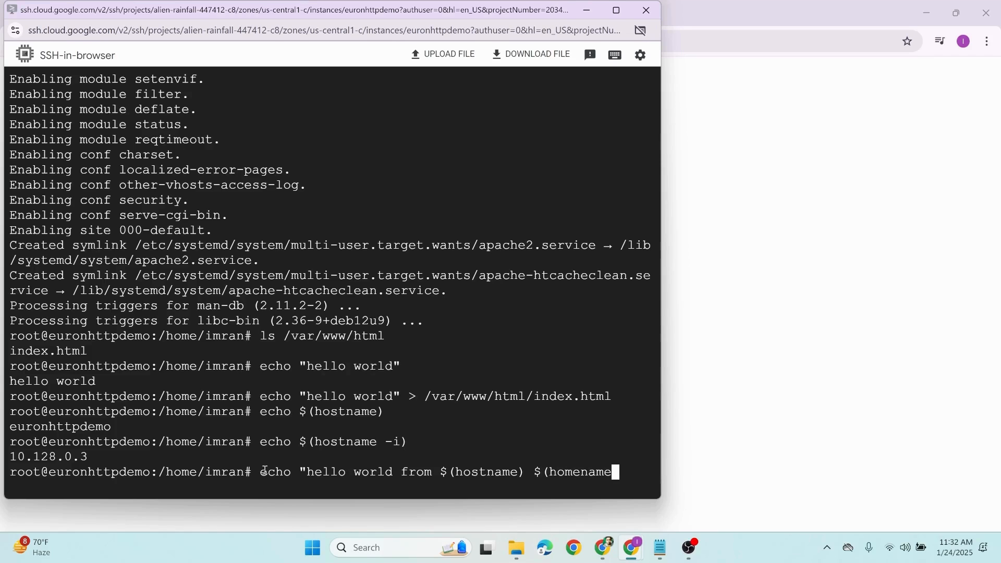
{"action": "key", "text": "BackSpace"}
{"action": "key", "text": "BackSpace"}
{"action": "key", "text": "BackSpace"}
{"action": "key", "text": "BackSpace"}
{"action": "key", "text": "BackSpace"}
{"action": "type", "text": "stname -i)\""}
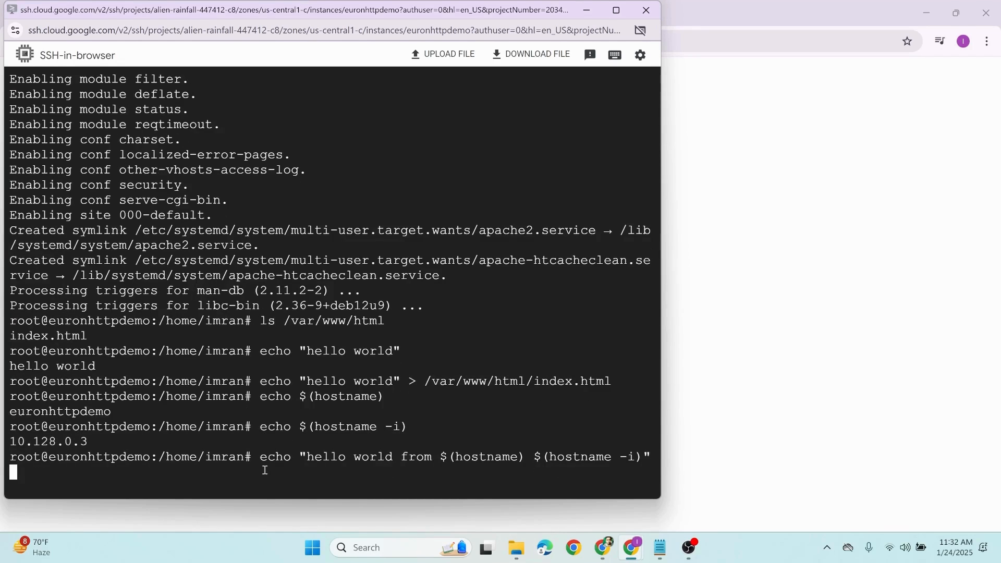
{"action": "key", "text": "Return"}
{"action": "type", "text": "/var/www/html"}
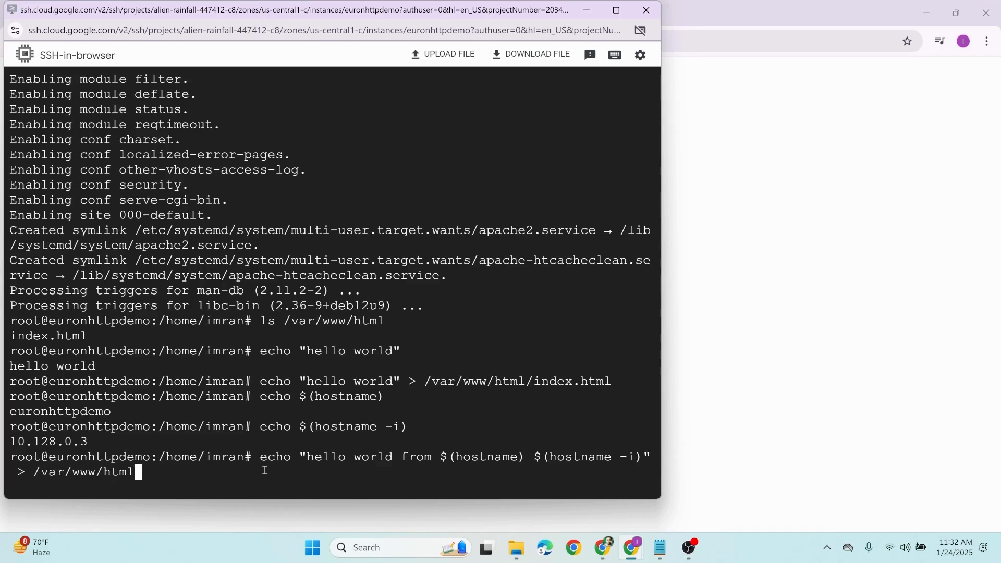
{"action": "type", "text": "/index.html"}
{"action": "key", "text": "Return"}
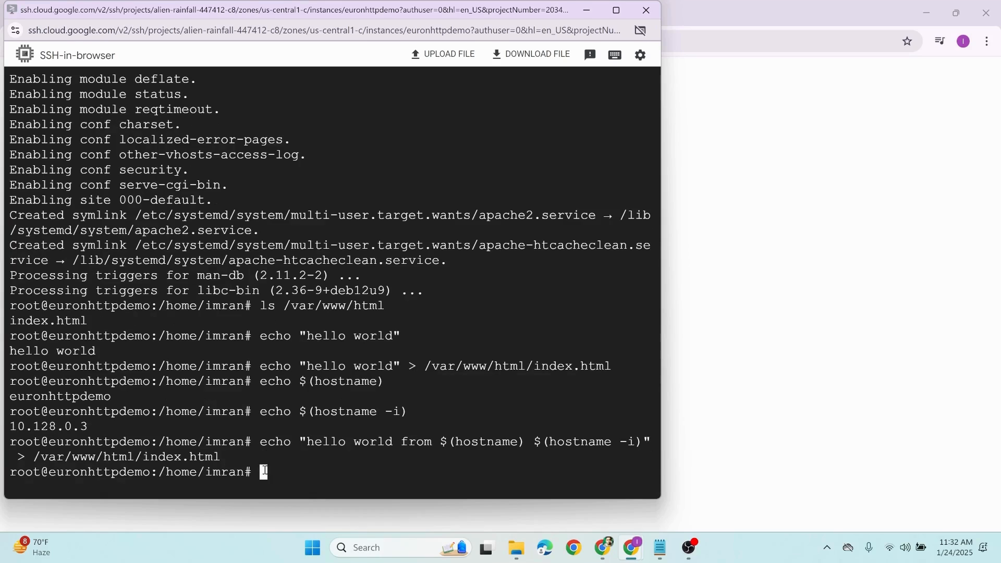
- Reload the web page at euronhttpdemo's external IP and check the updated greeting with host name and IP
{"action": "left_click", "coordinate": [829, 296]}
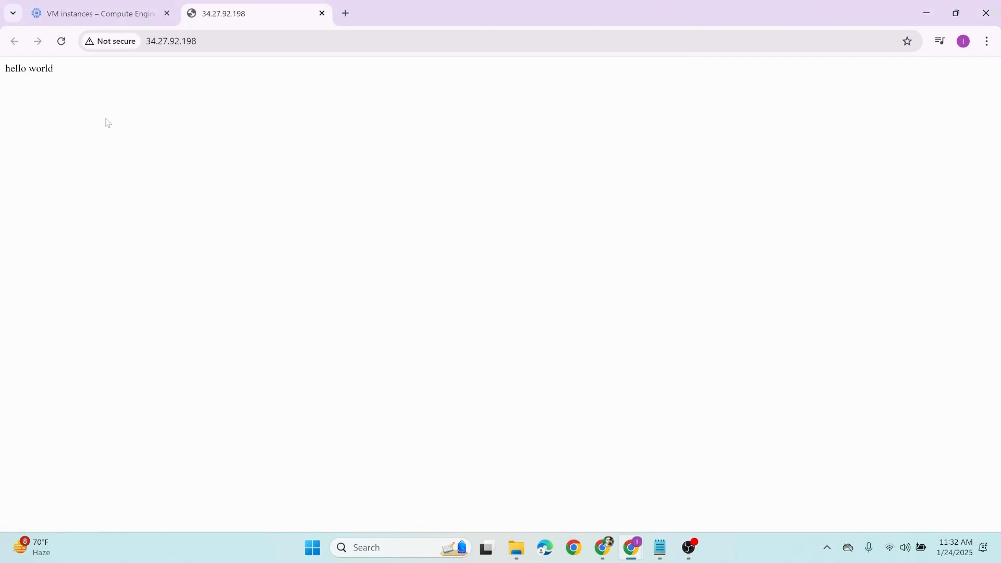
{"action": "left_click", "coordinate": [61, 41]}
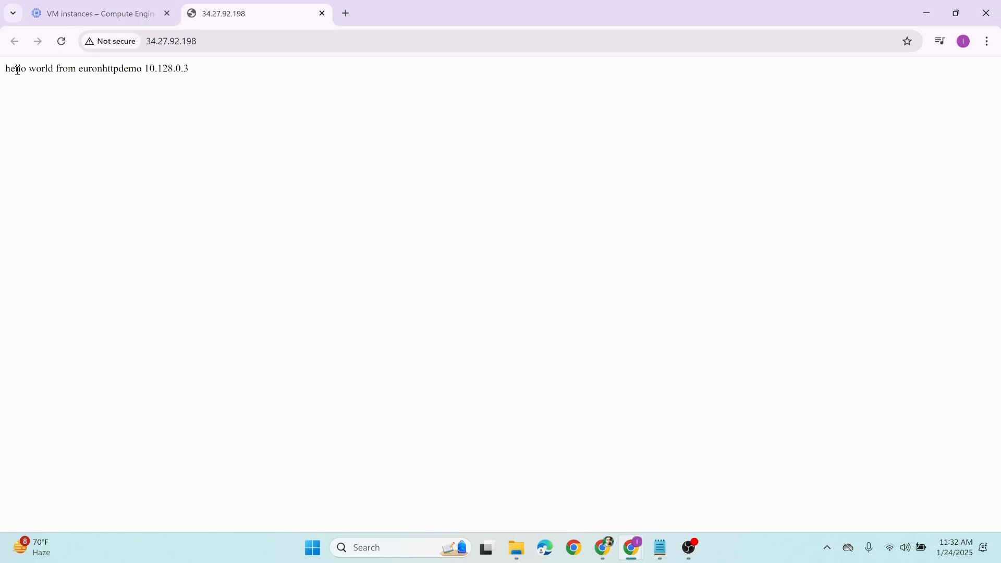
{"action": "left_click_drag", "start_coordinate": [10, 69], "coordinate": [183, 69]}
- Return to the VM instances list and suspend the euronhttpdemo instance
{"action": "left_click", "coordinate": [116, 19]}
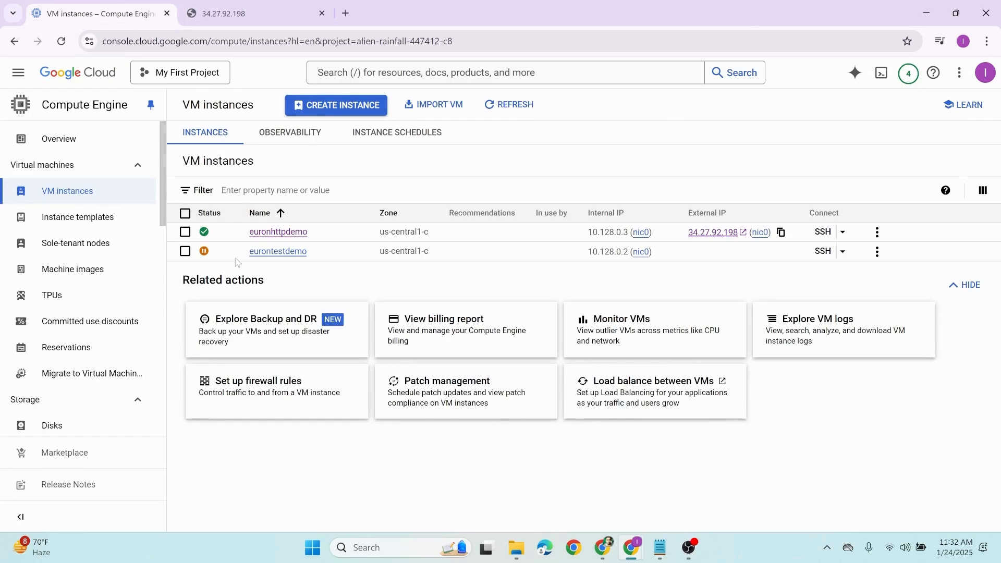
{"action": "left_click", "coordinate": [185, 232]}
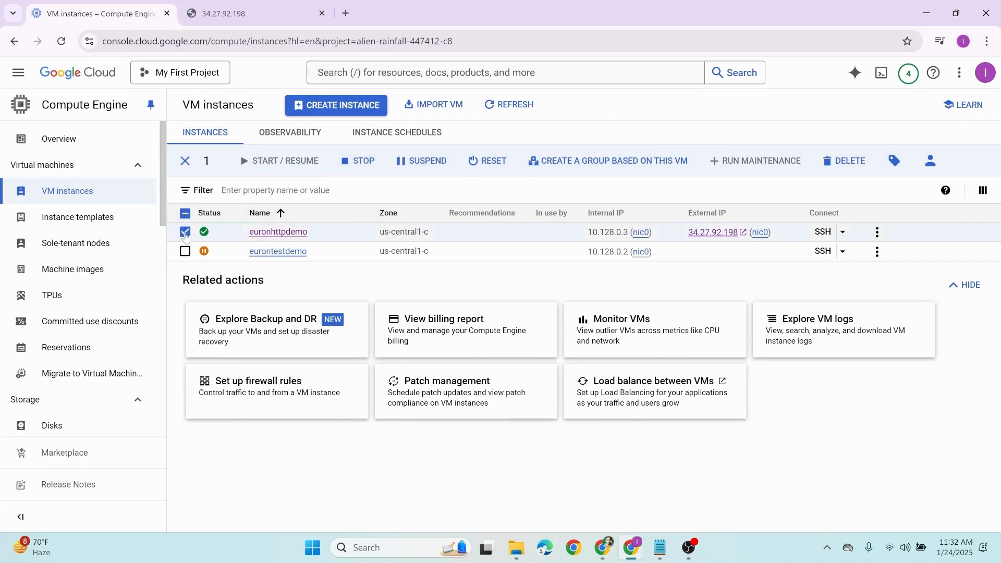
{"action": "left_click", "coordinate": [436, 169]}
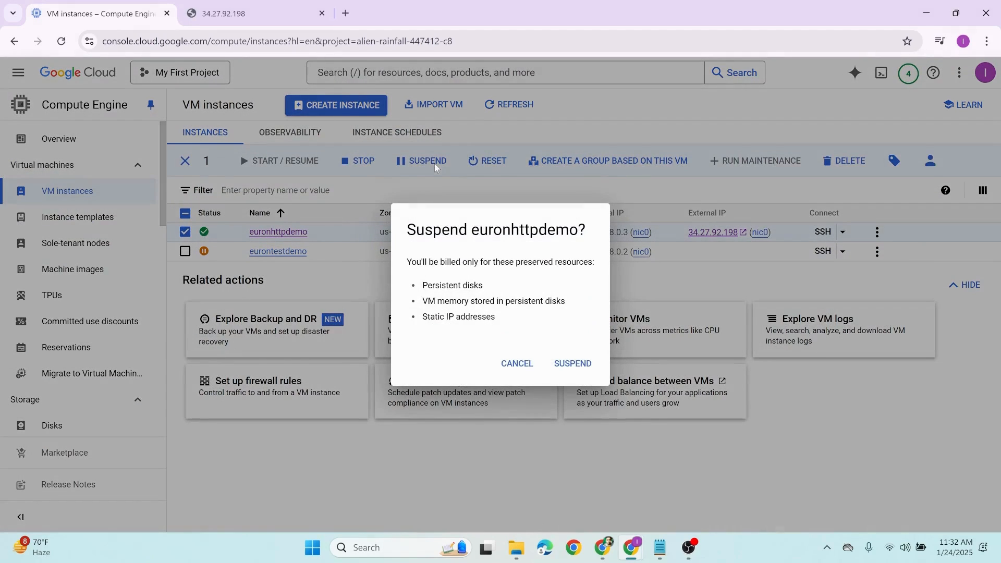
{"action": "left_click", "coordinate": [574, 364]}
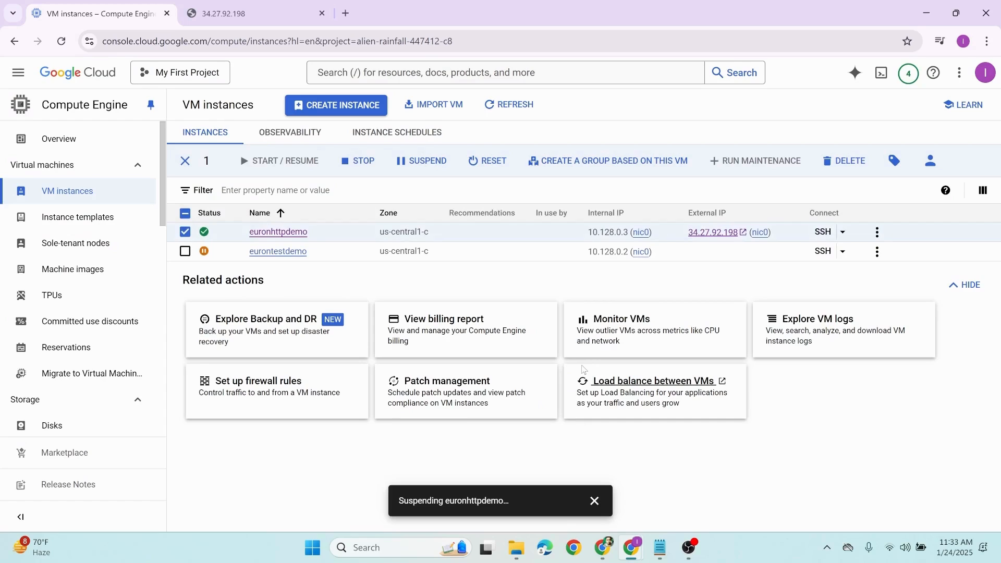